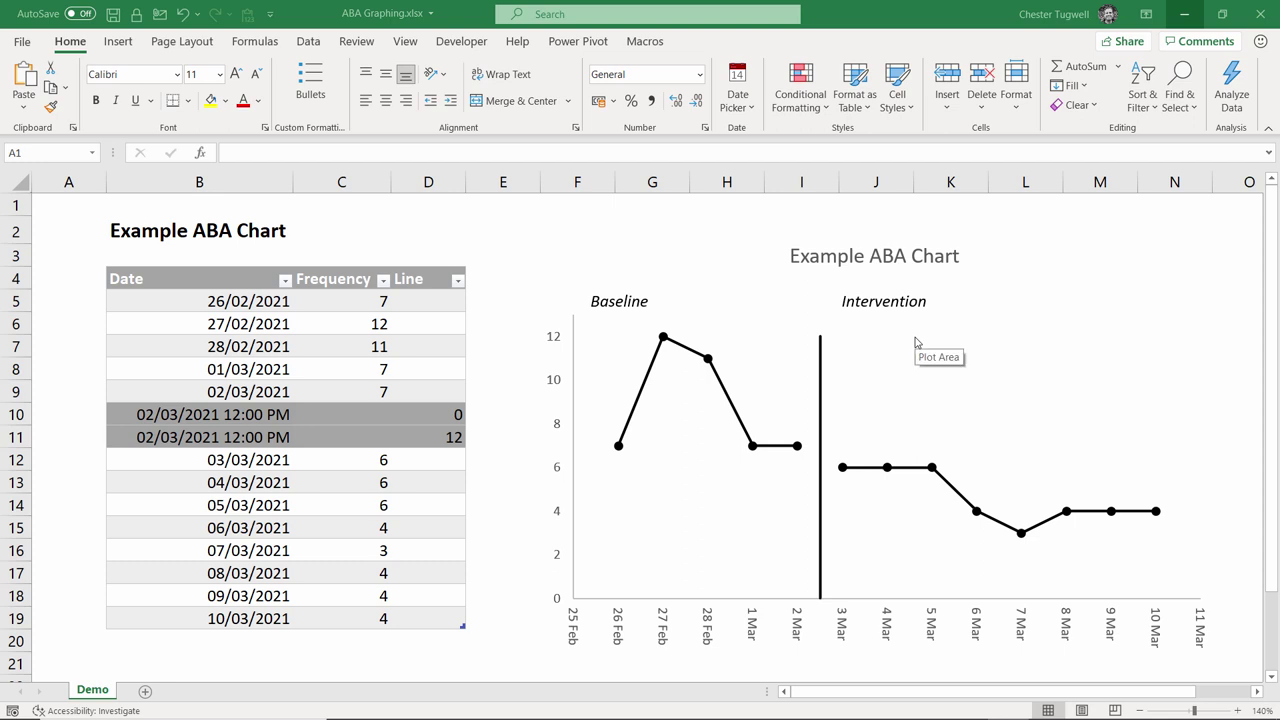
Step: Add an entry for 11/03/2021 with a frequency of 5 directly below the Demo sheet's table
{"action": "left_click", "coordinate": [260, 640]}
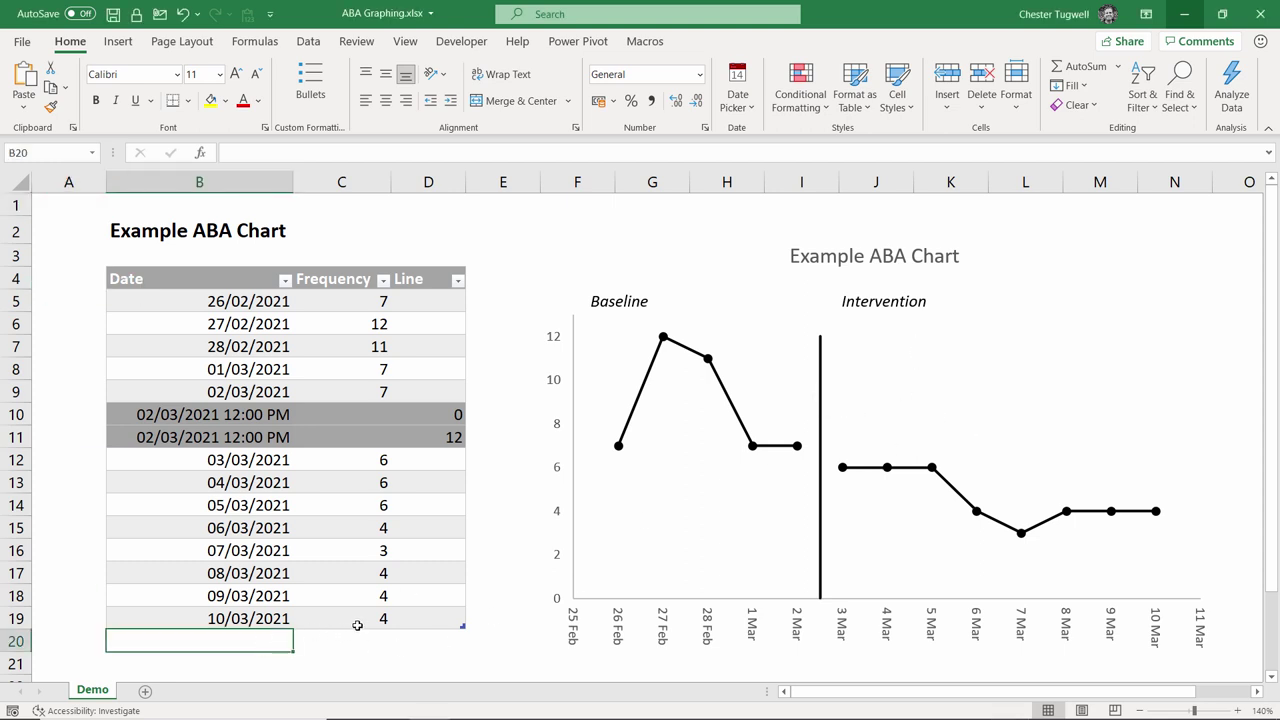
{"action": "type", "text": "11/03/2021"}
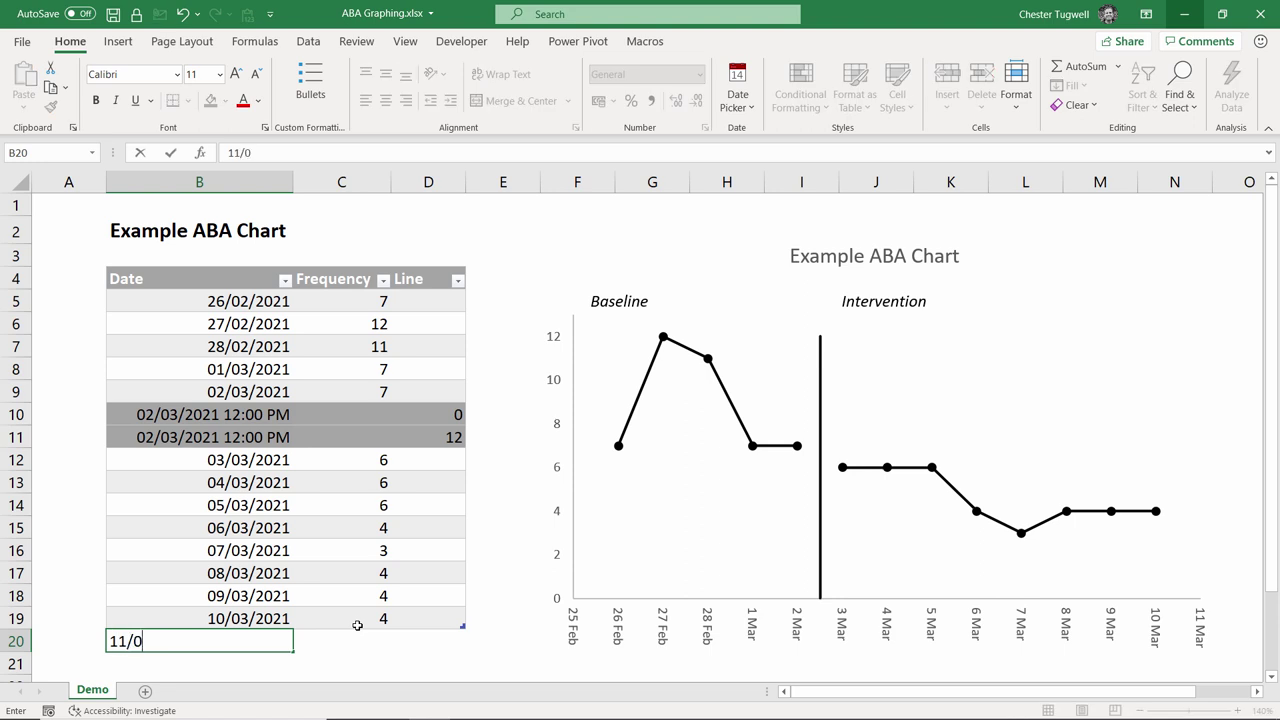
{"action": "key", "text": "Tab"}
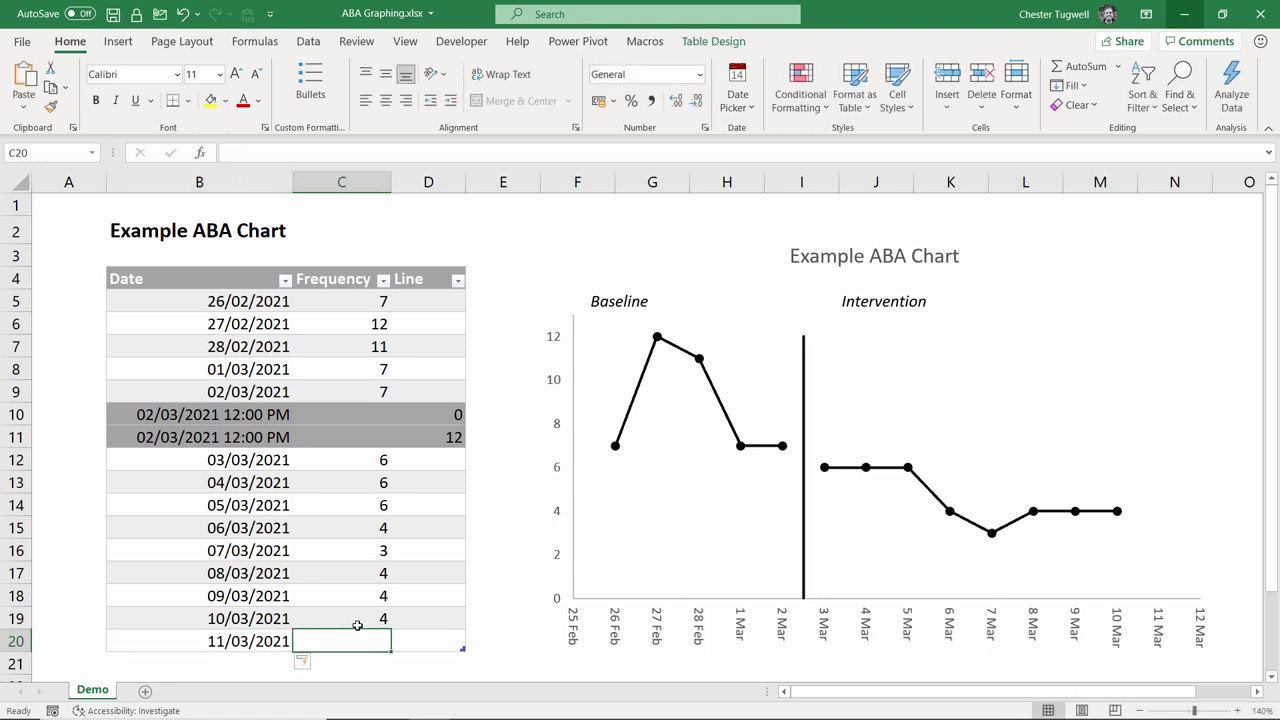
{"action": "type", "text": "5"}
{"action": "left_click", "coordinate": [491, 574]}
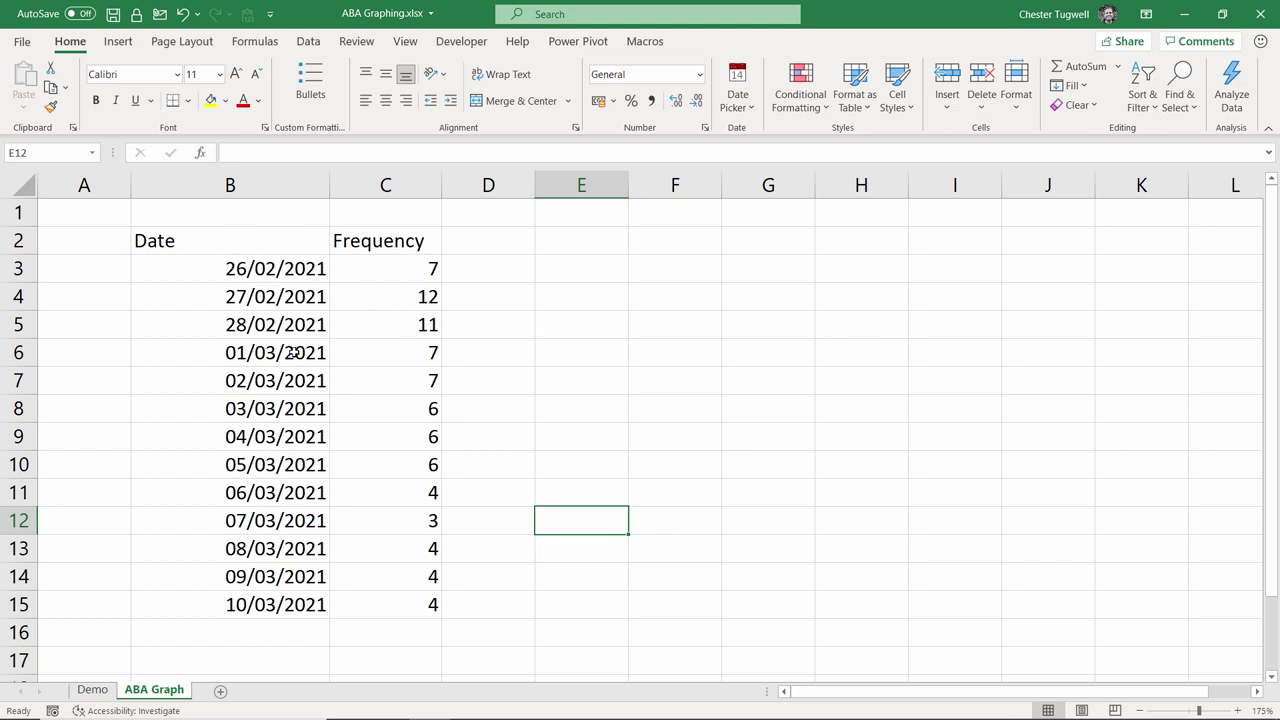
Step: Convert the Date and Frequency data in B2:C15 of the ABA Graph sheet into a table with headers
{"action": "left_click", "coordinate": [300, 352]}
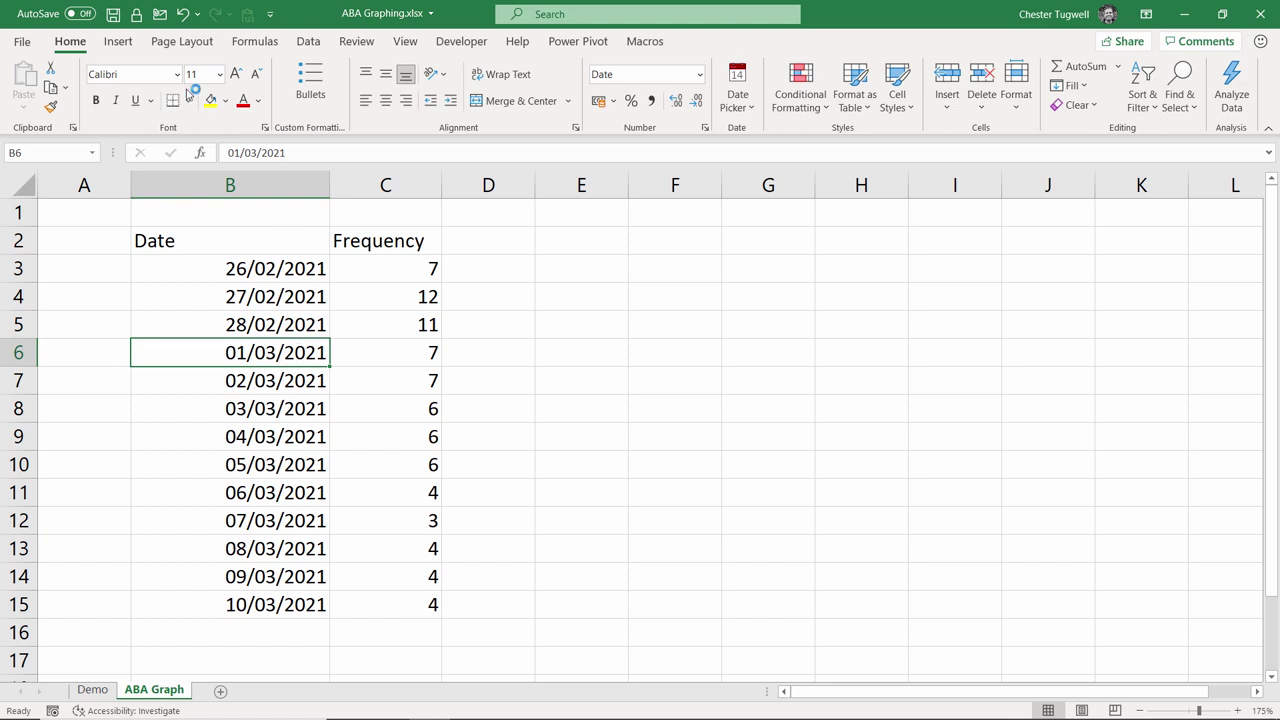
{"action": "left_click", "coordinate": [125, 43]}
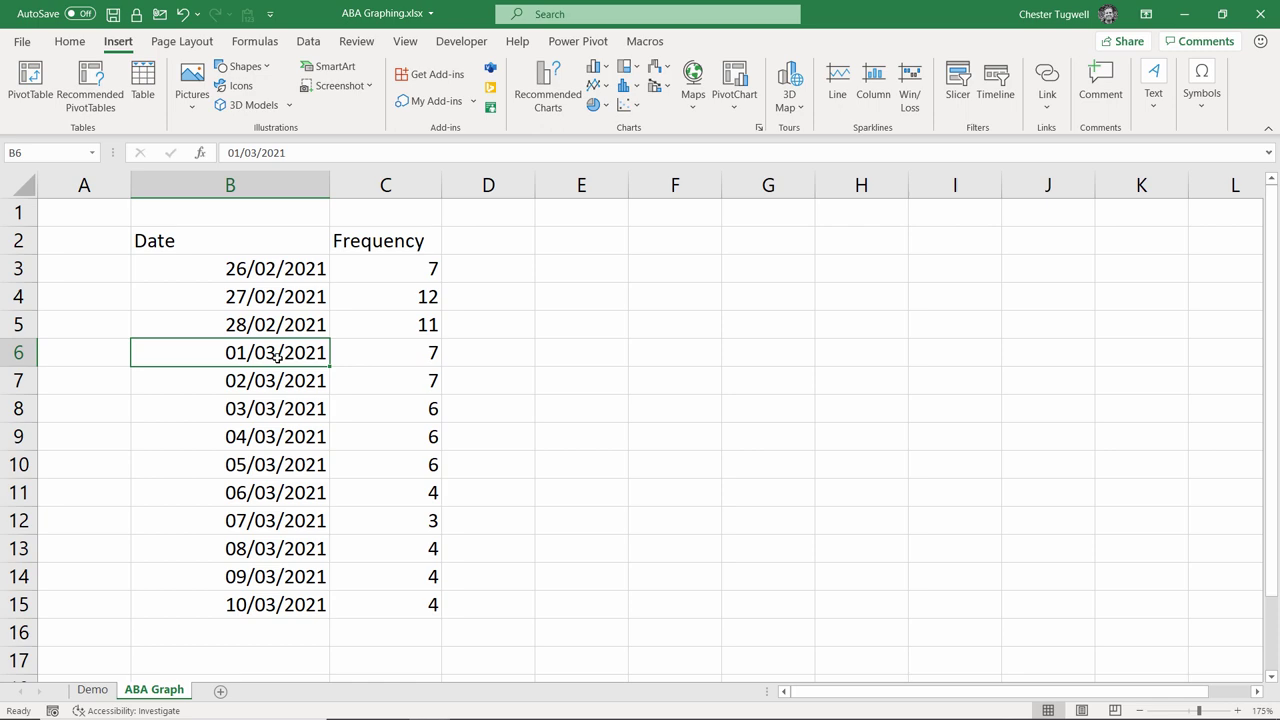
{"action": "key", "text": "ctrl+t"}
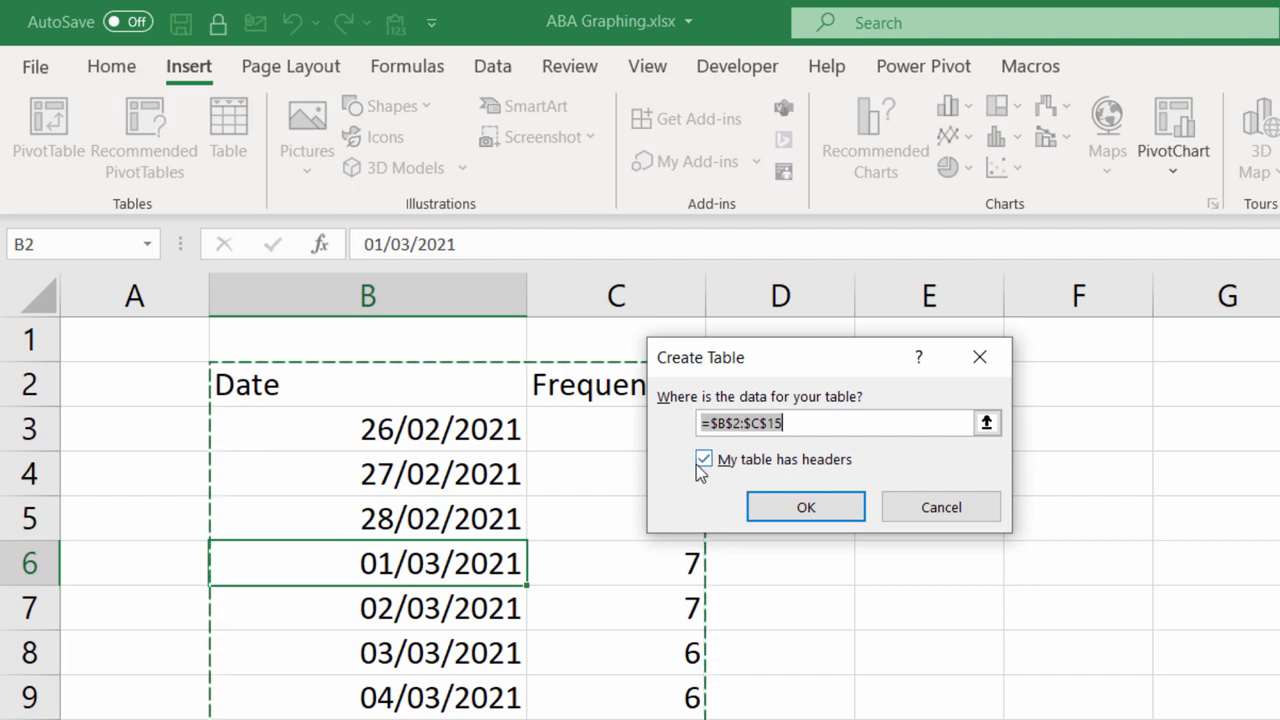
{"action": "left_click", "coordinate": [810, 510]}
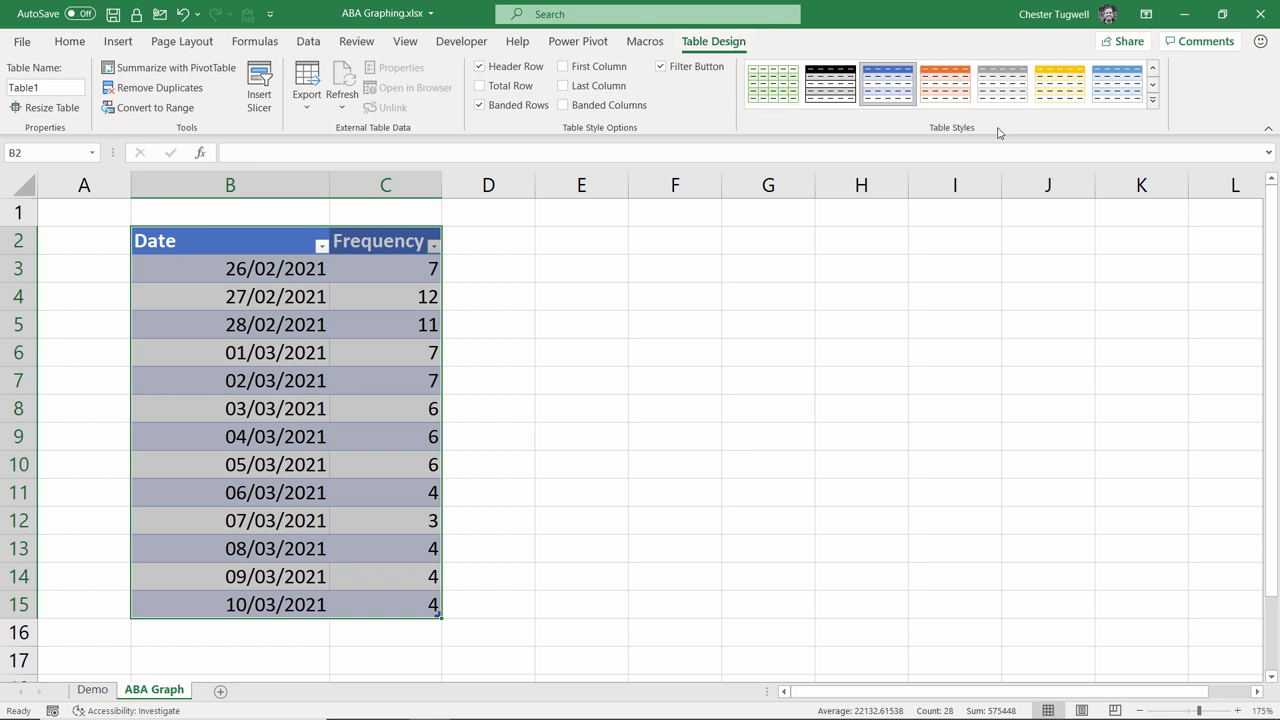
Step: Apply the grey Medium table style with a solid header and banded rows to the table
{"action": "left_click", "coordinate": [1152, 99]}
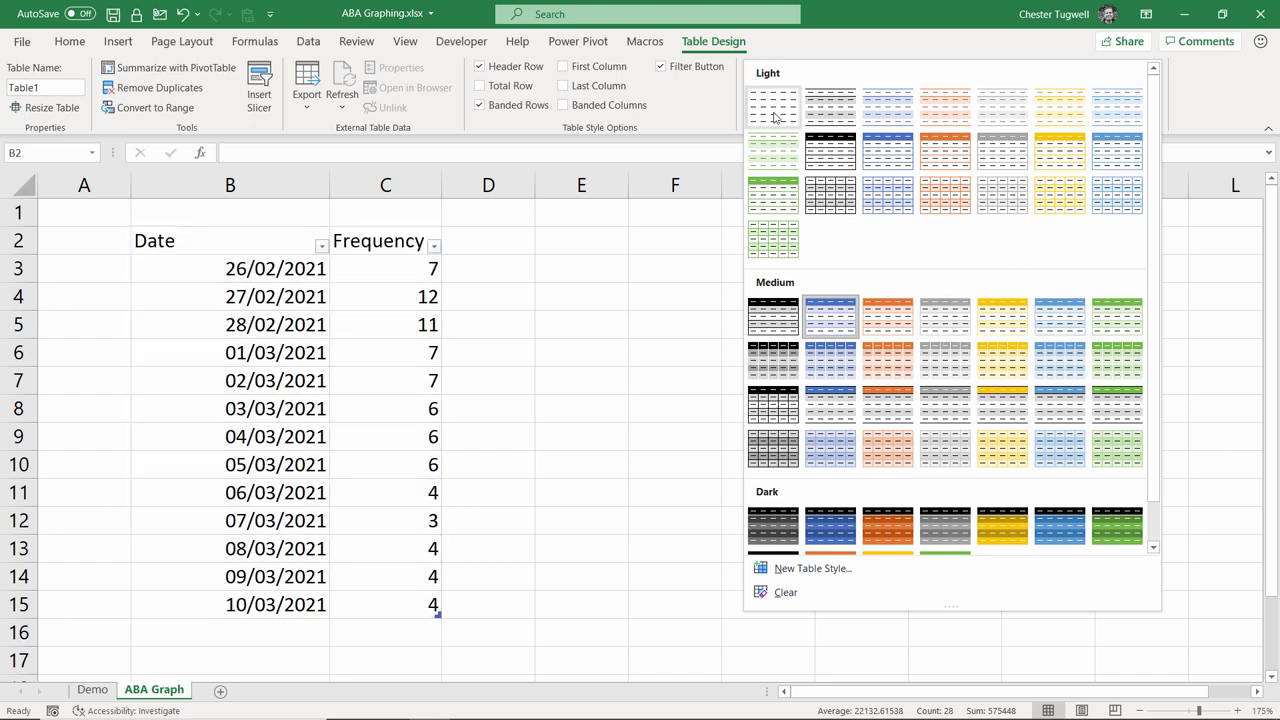
{"action": "left_click", "coordinate": [948, 316]}
{"action": "left_click", "coordinate": [558, 341]}
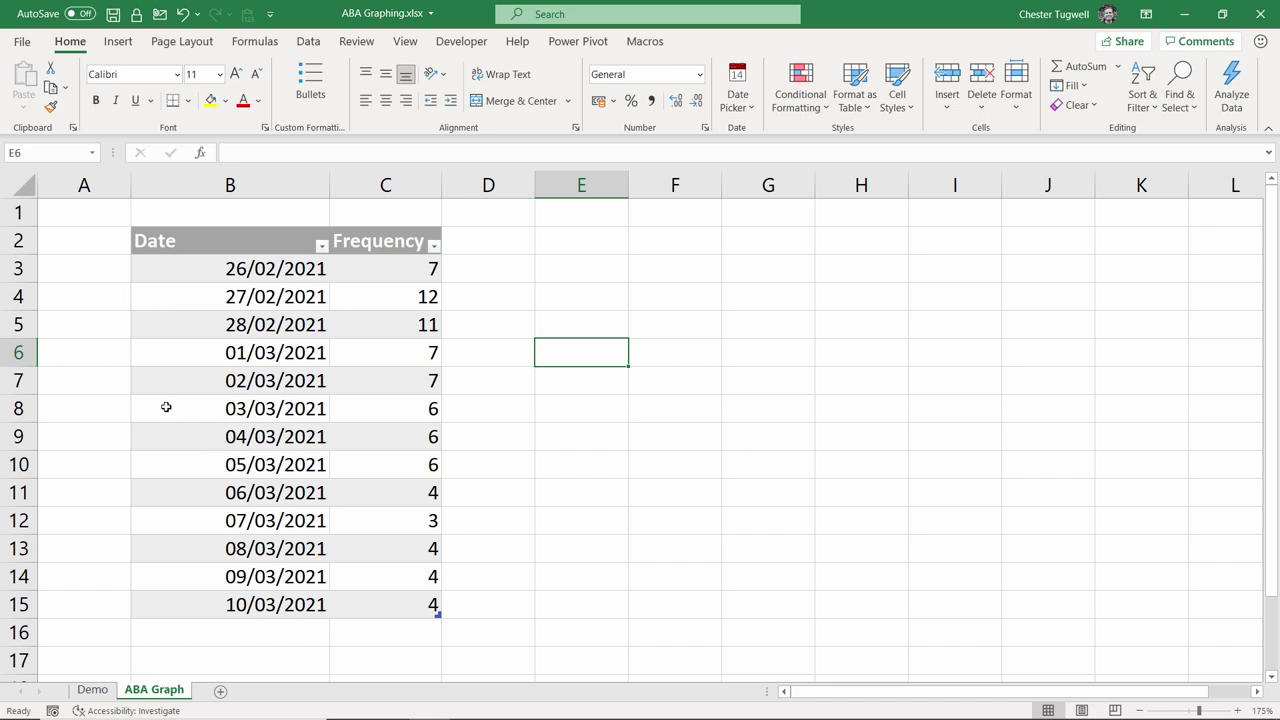
Step: Insert two blank rows above the 03/03/2021 row to separate the baseline data from the intervention data
{"action": "left_click_drag", "start_coordinate": [166, 407], "coordinate": [405, 603]}
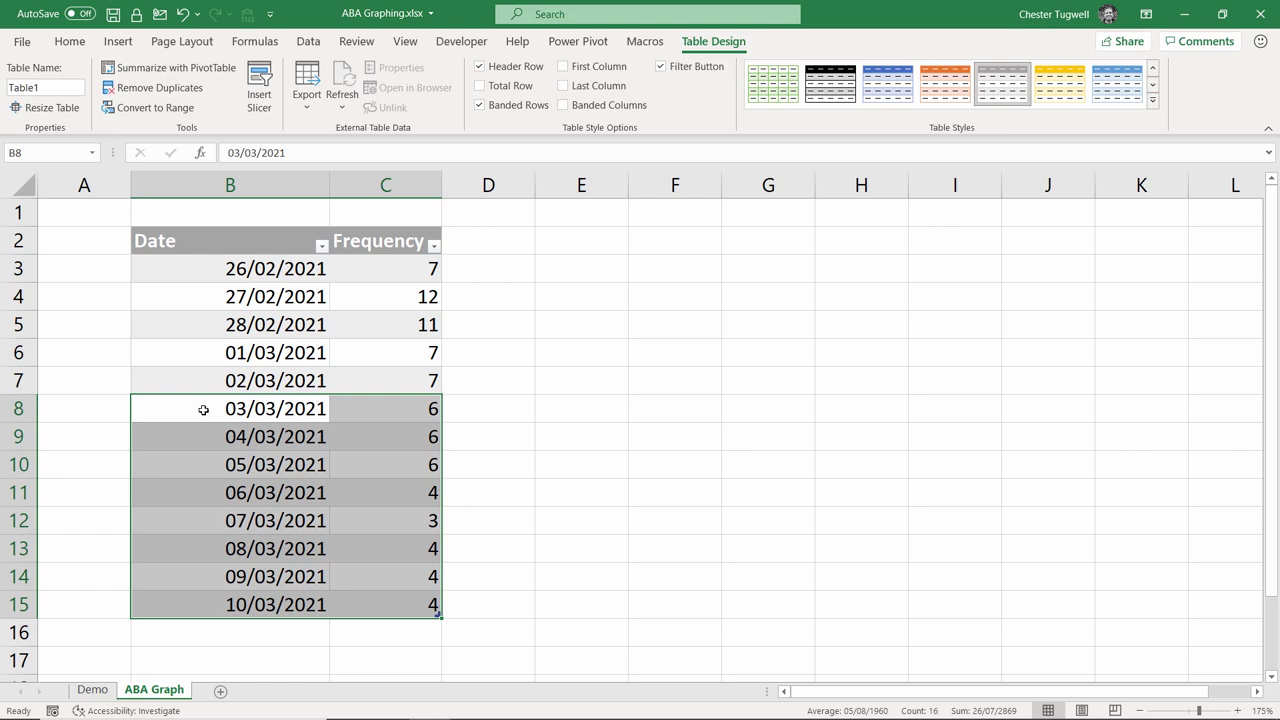
{"action": "left_click", "coordinate": [241, 408]}
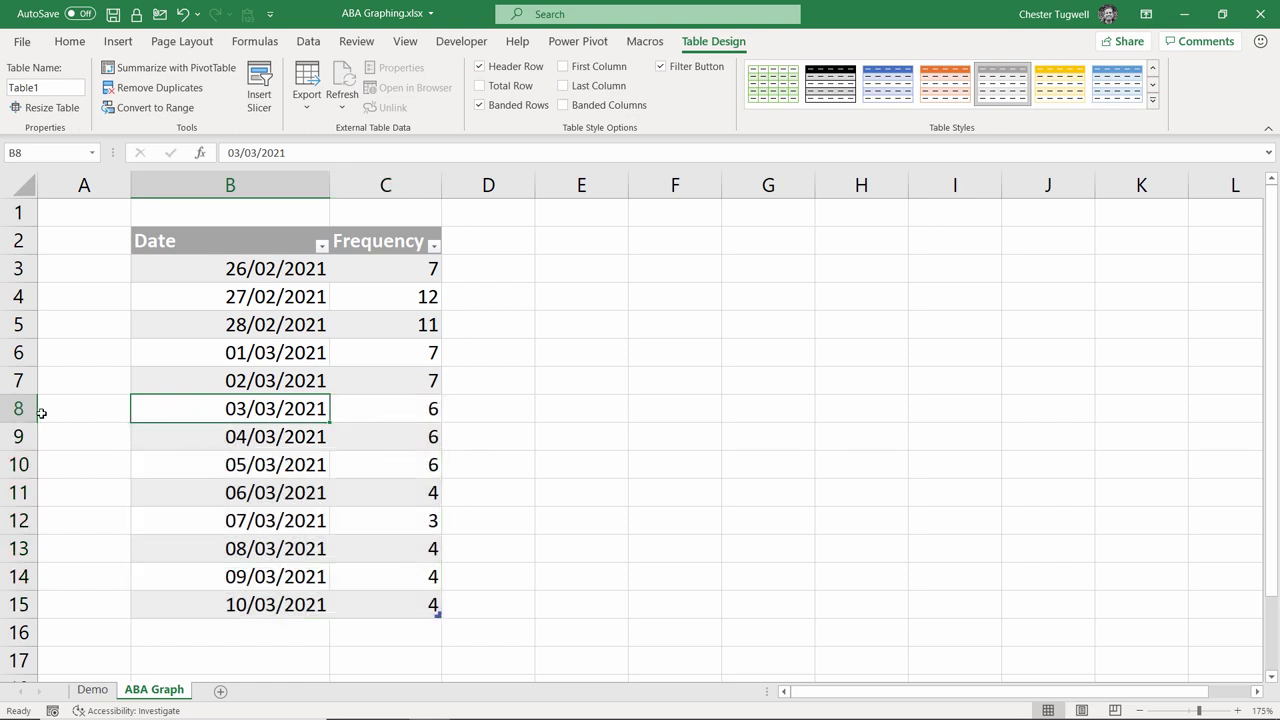
{"action": "left_click", "coordinate": [12, 408]}
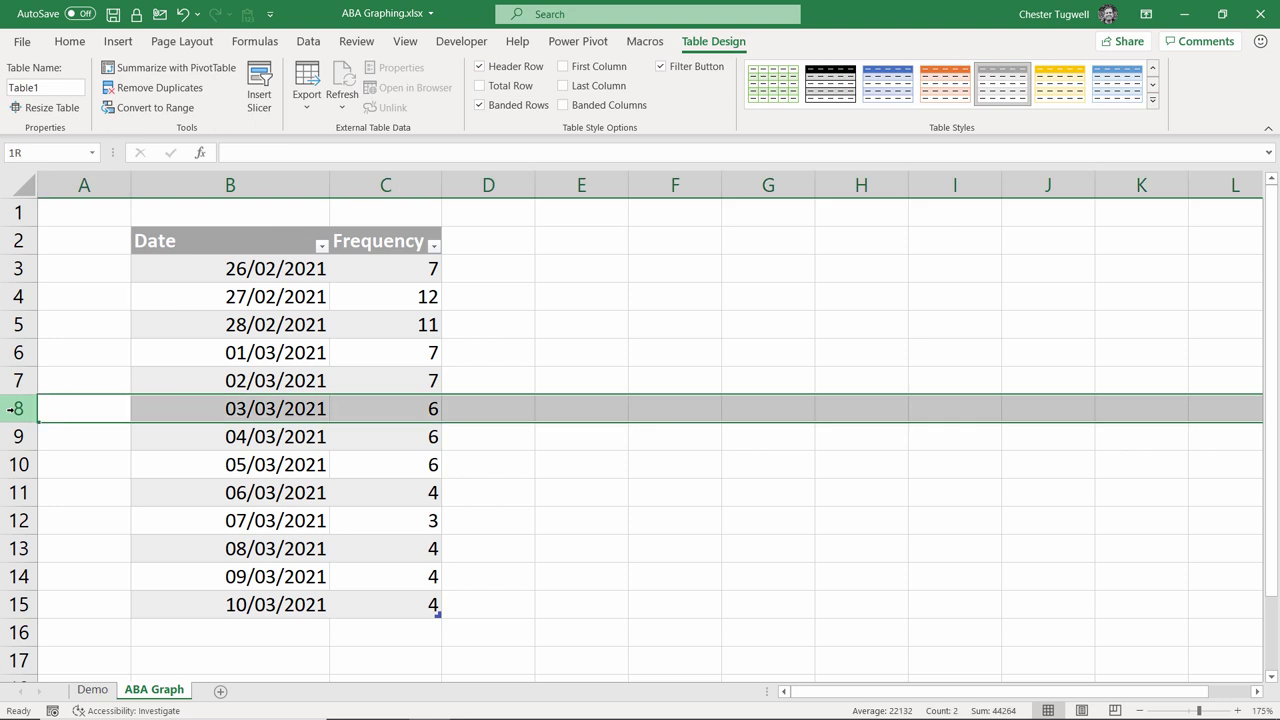
{"action": "left_click_drag", "start_coordinate": [16, 409], "coordinate": [18, 442]}
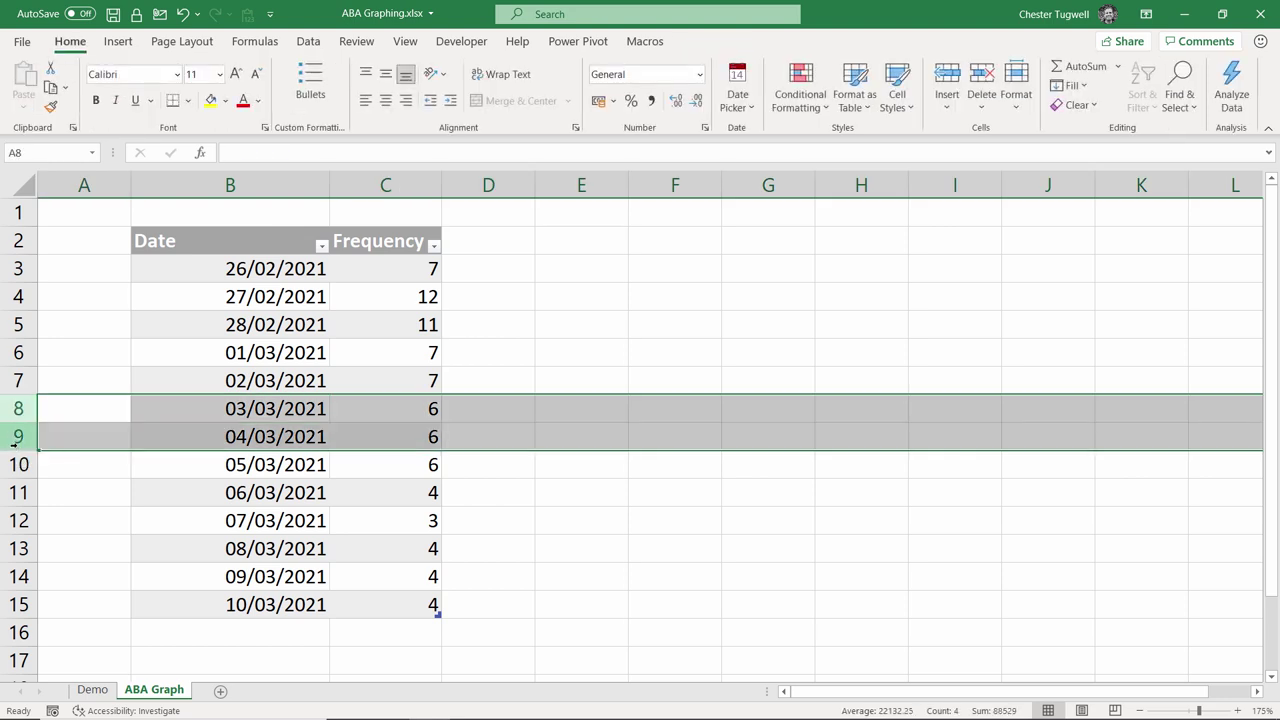
{"action": "right_click", "coordinate": [18, 443]}
{"action": "left_click", "coordinate": [87, 298]}
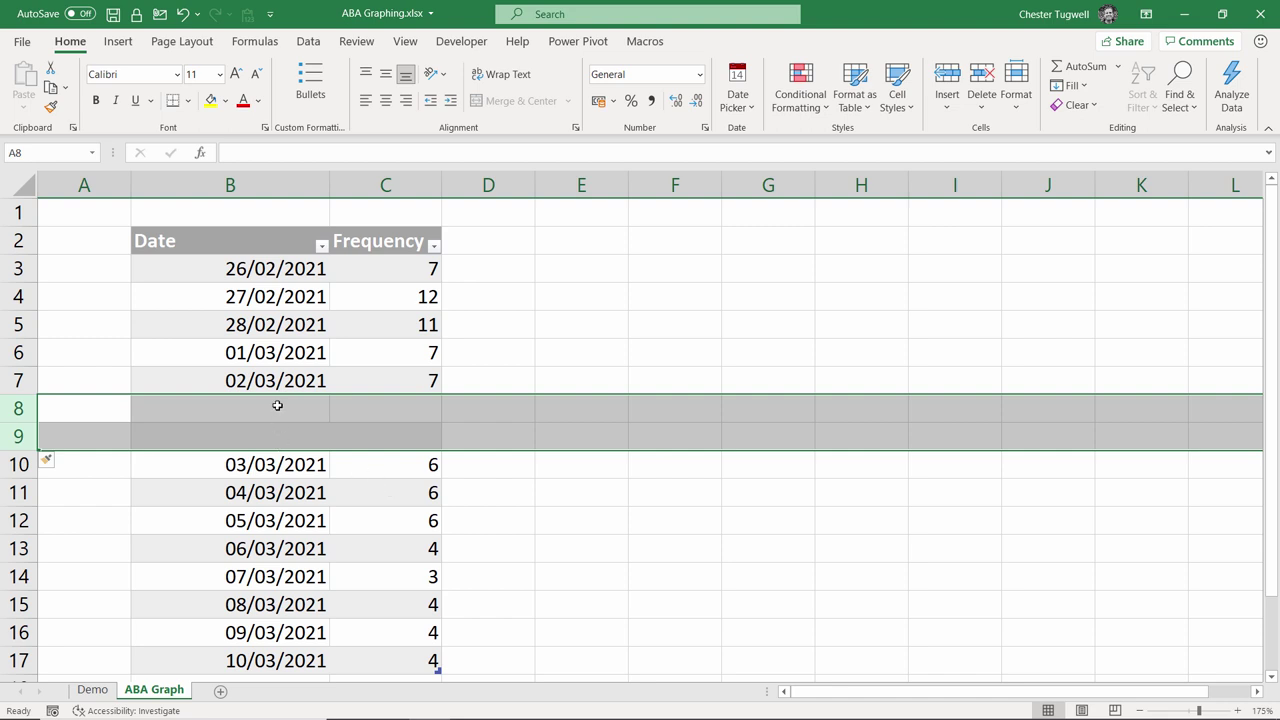
Step: Copy the date 02/03/2021 from B7 into the two blank rows below without incrementing it
{"action": "left_click", "coordinate": [277, 406]}
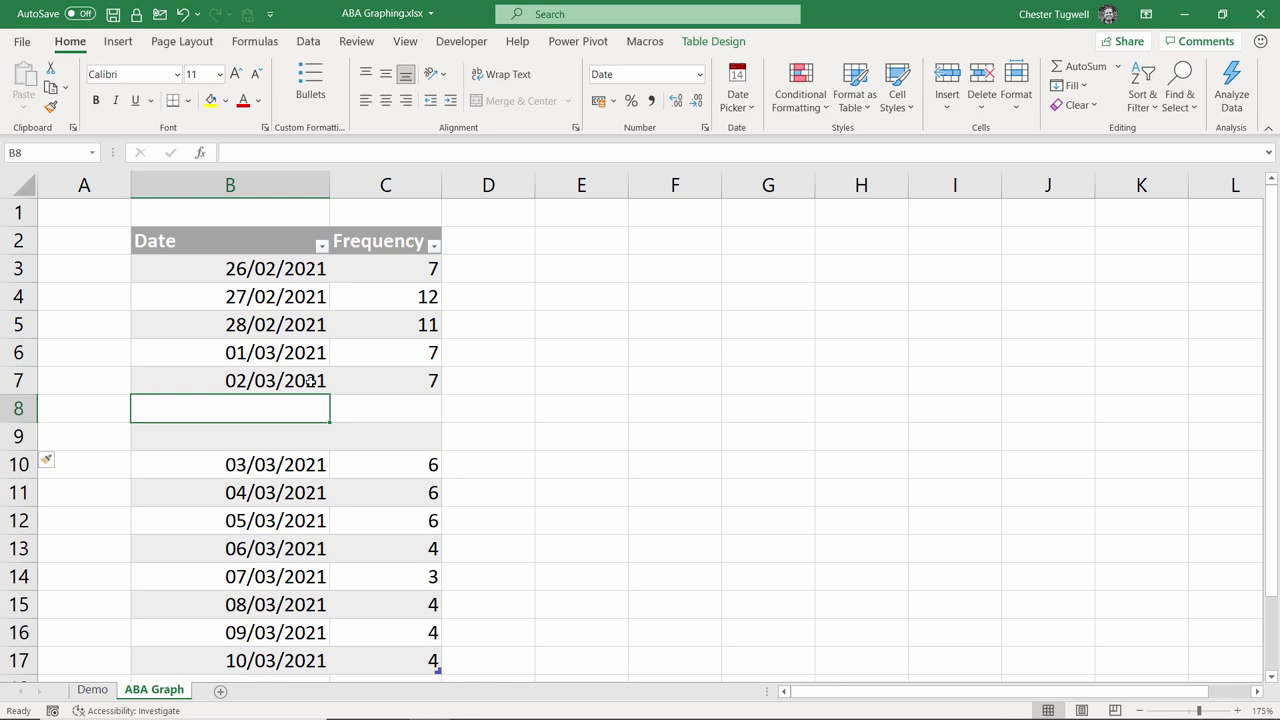
{"action": "left_click", "coordinate": [310, 381]}
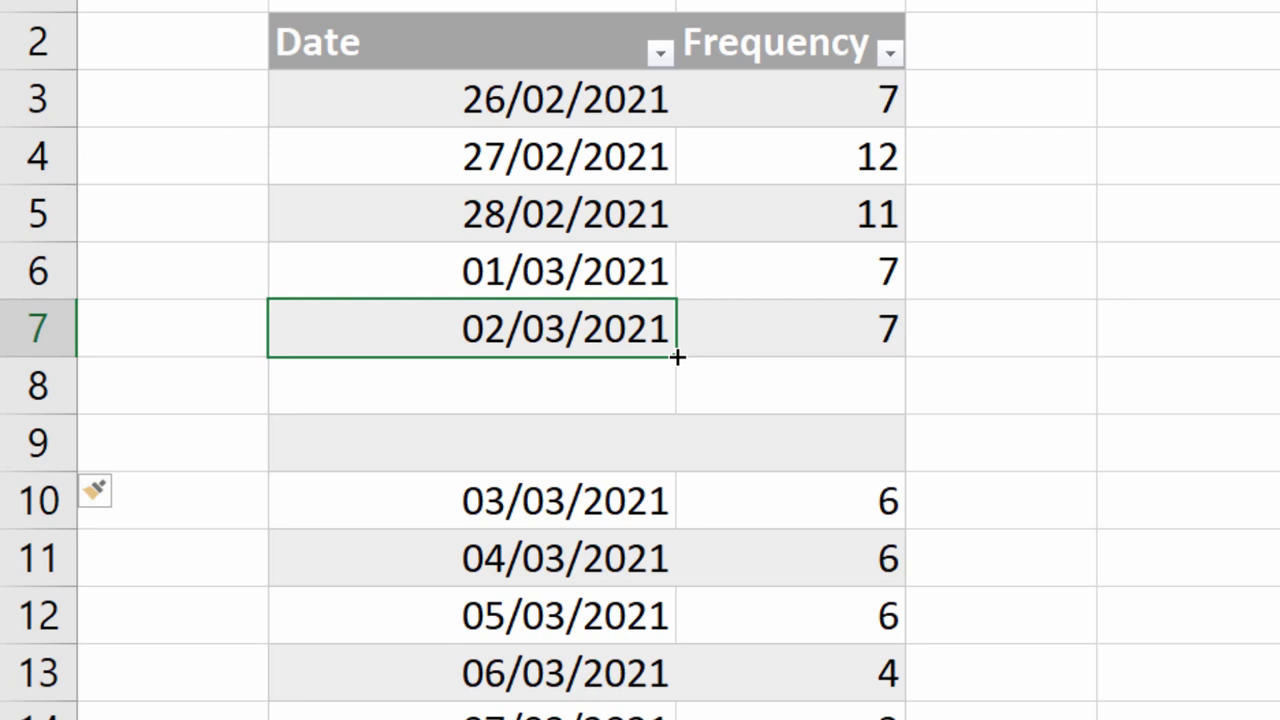
{"action": "key", "text": "ctrl"}
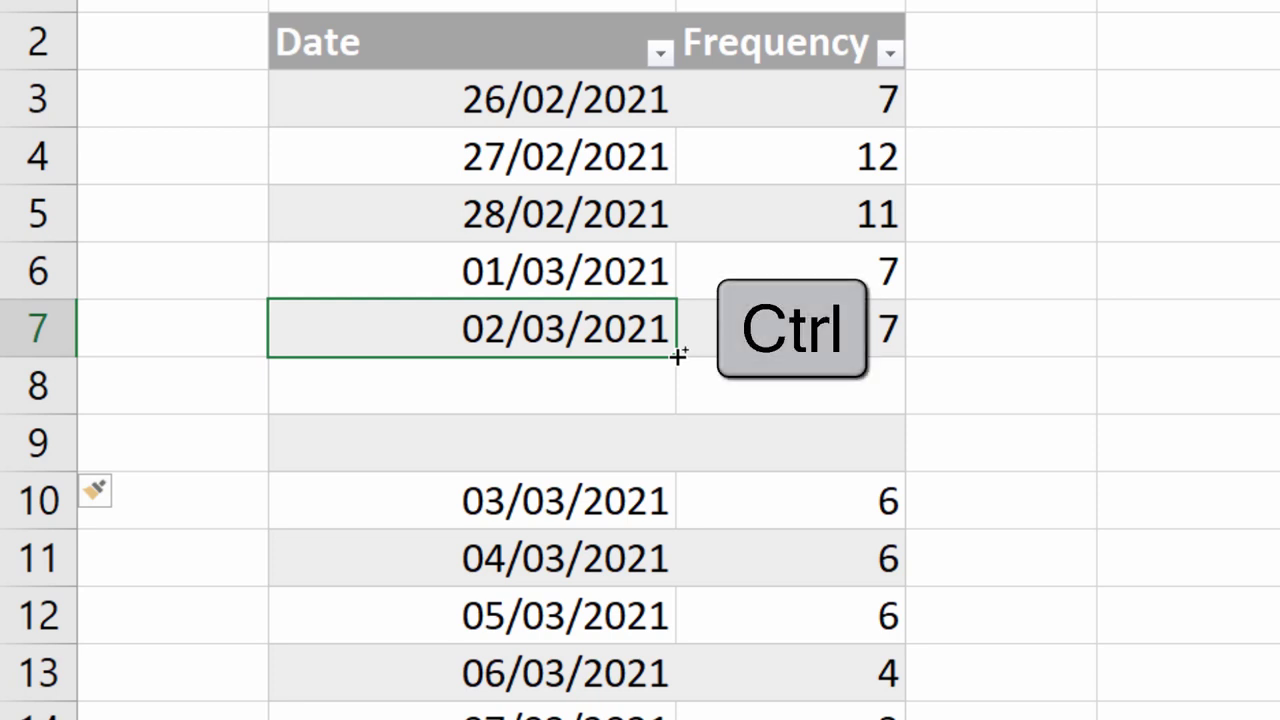
{"action": "left_click_drag", "start_coordinate": [678, 356], "coordinate": [660, 457]}
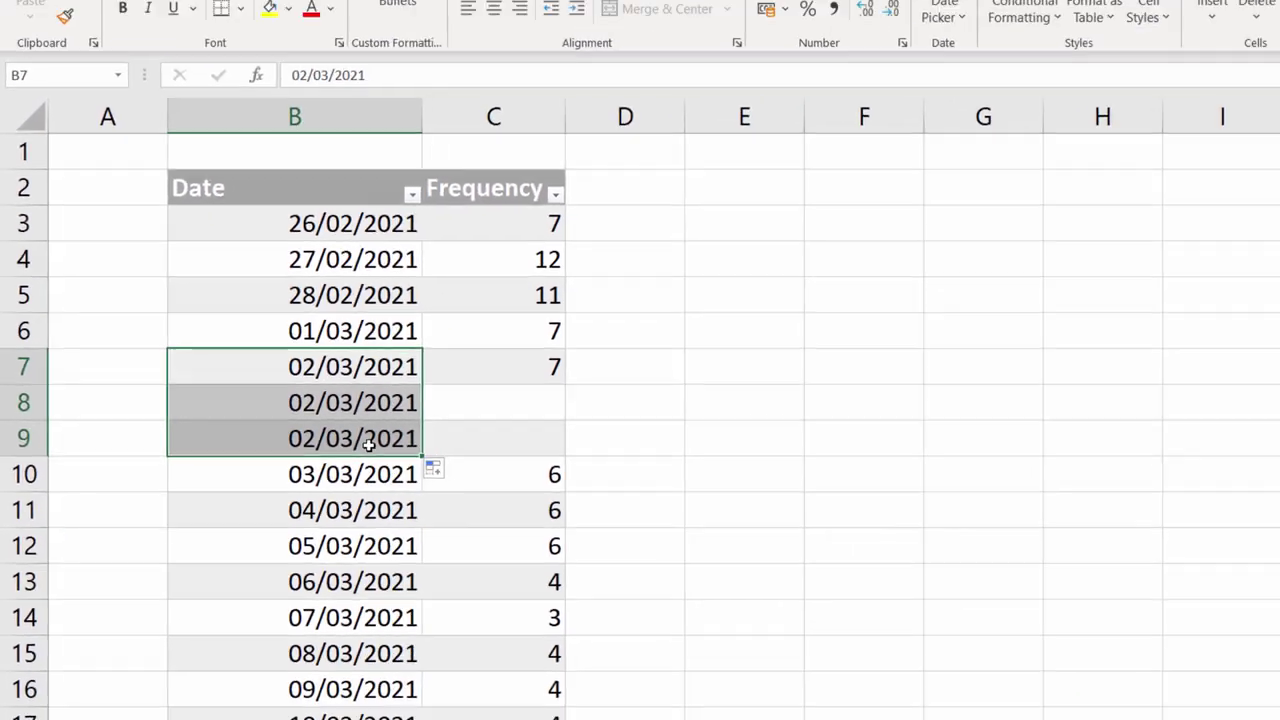
{"action": "left_click", "coordinate": [590, 453]}
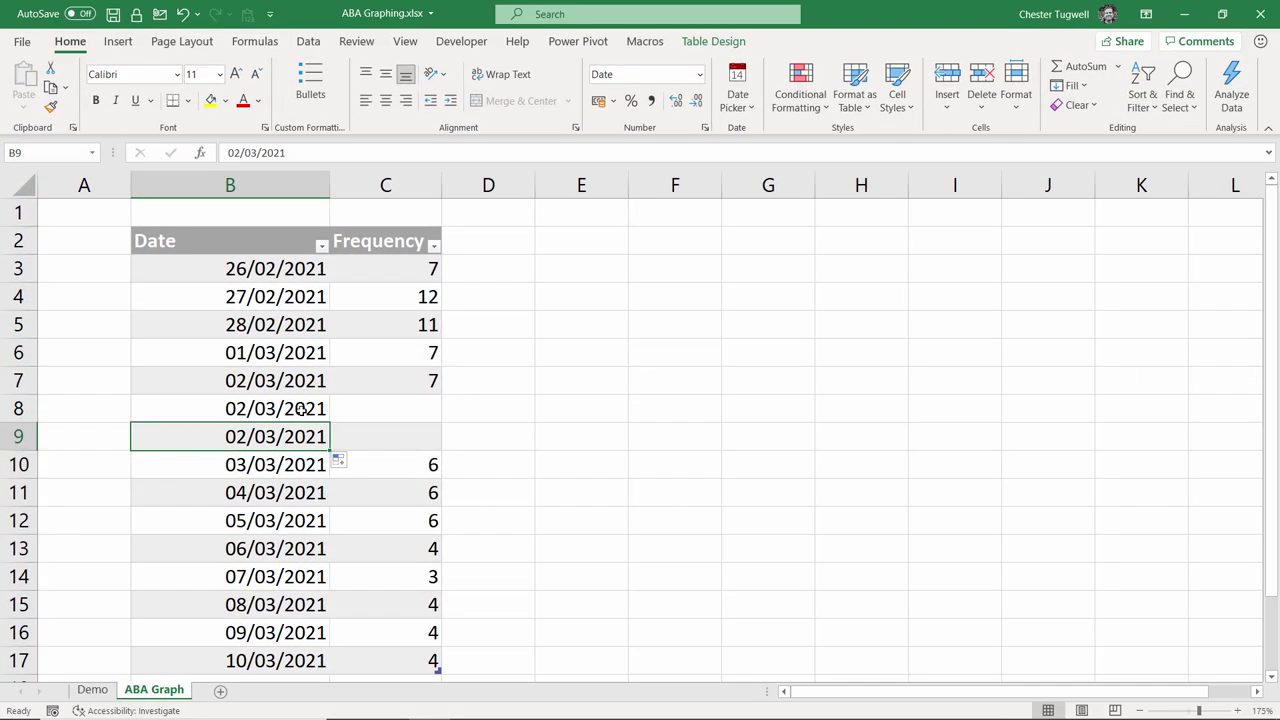
Step: Format the dates in B8:B9 with the custom number format dd/mm/yyyy hh:mm AM/PM
{"action": "left_click_drag", "start_coordinate": [300, 408], "coordinate": [300, 437]}
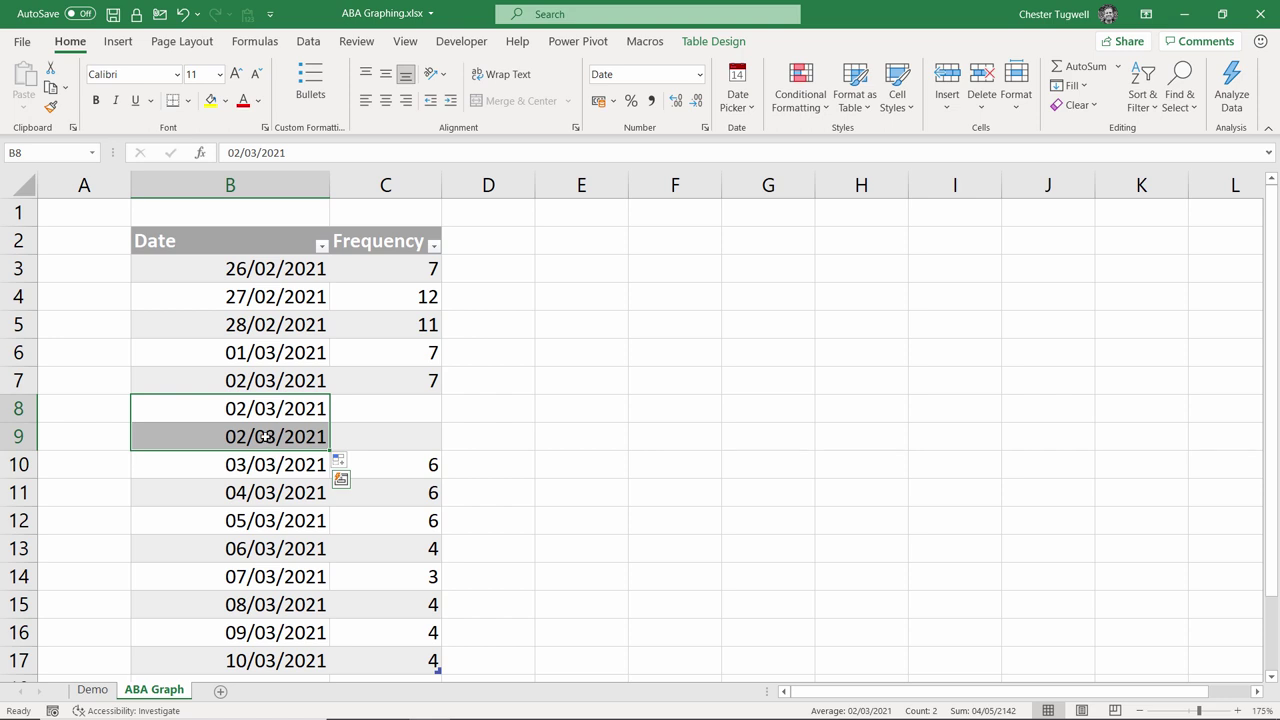
{"action": "key", "text": "ctrl+1"}
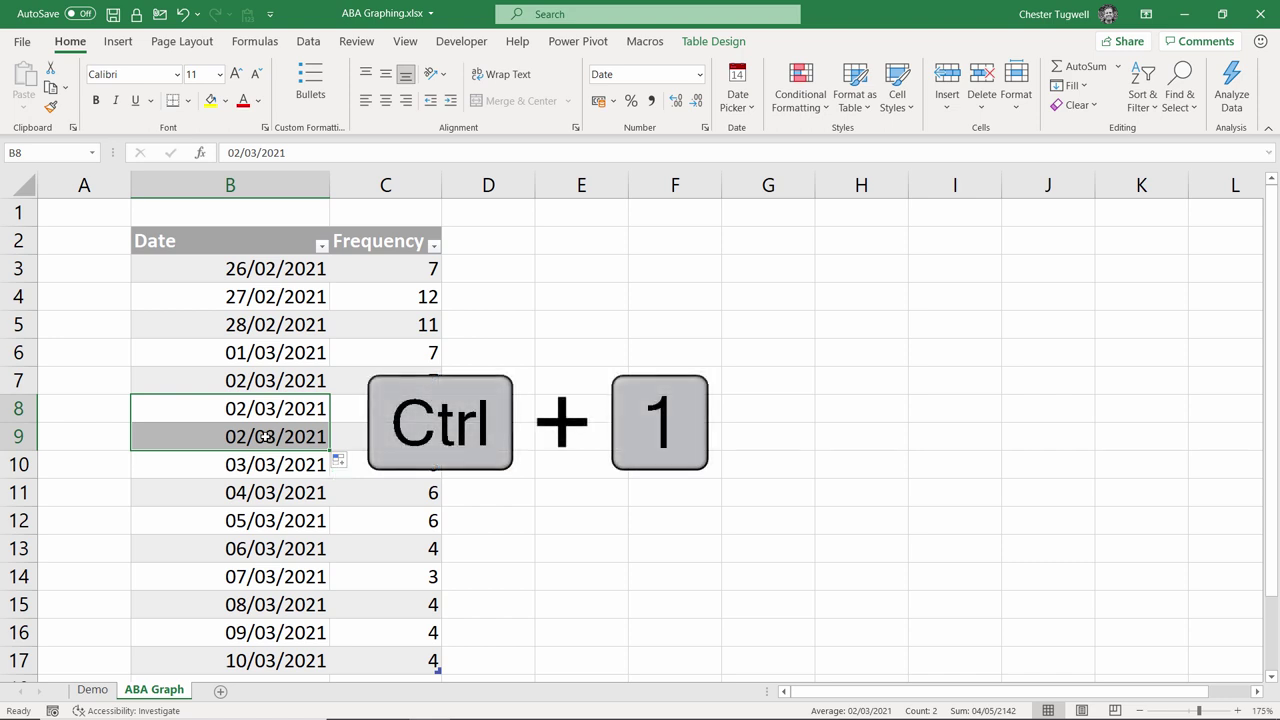
{"action": "left_click", "coordinate": [330, 266]}
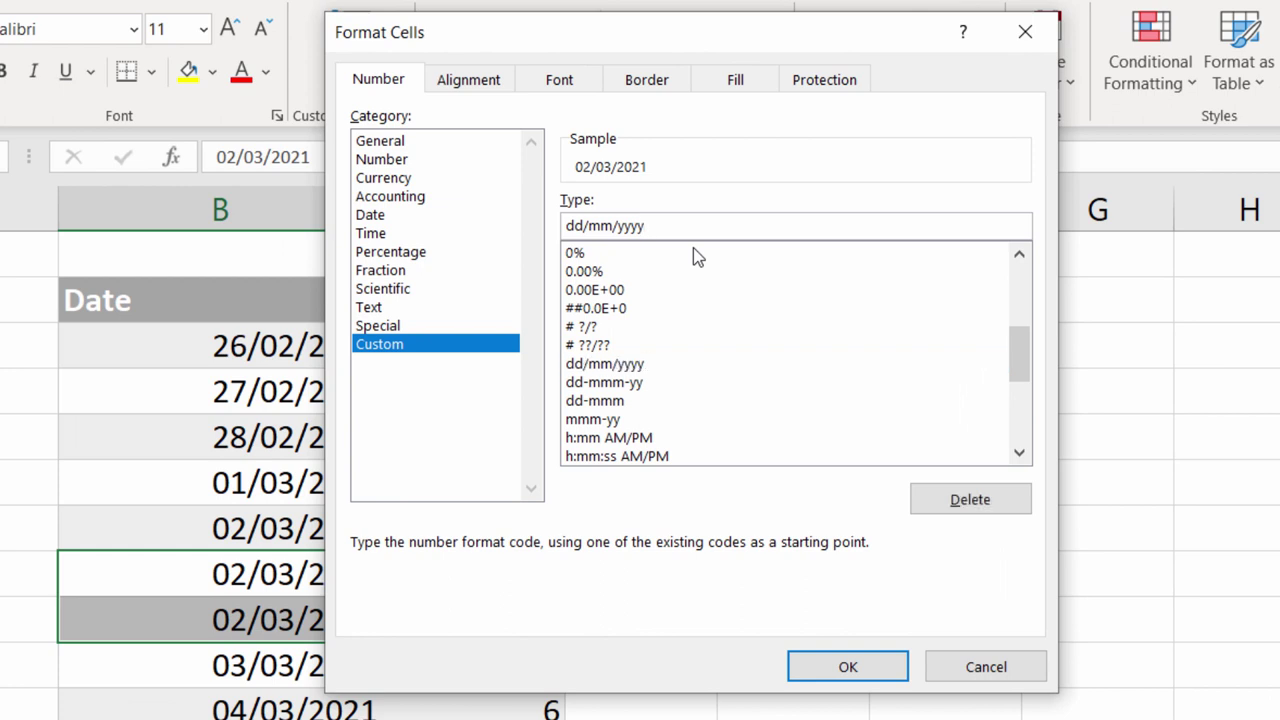
{"action": "type", "text": "hh:mm"}
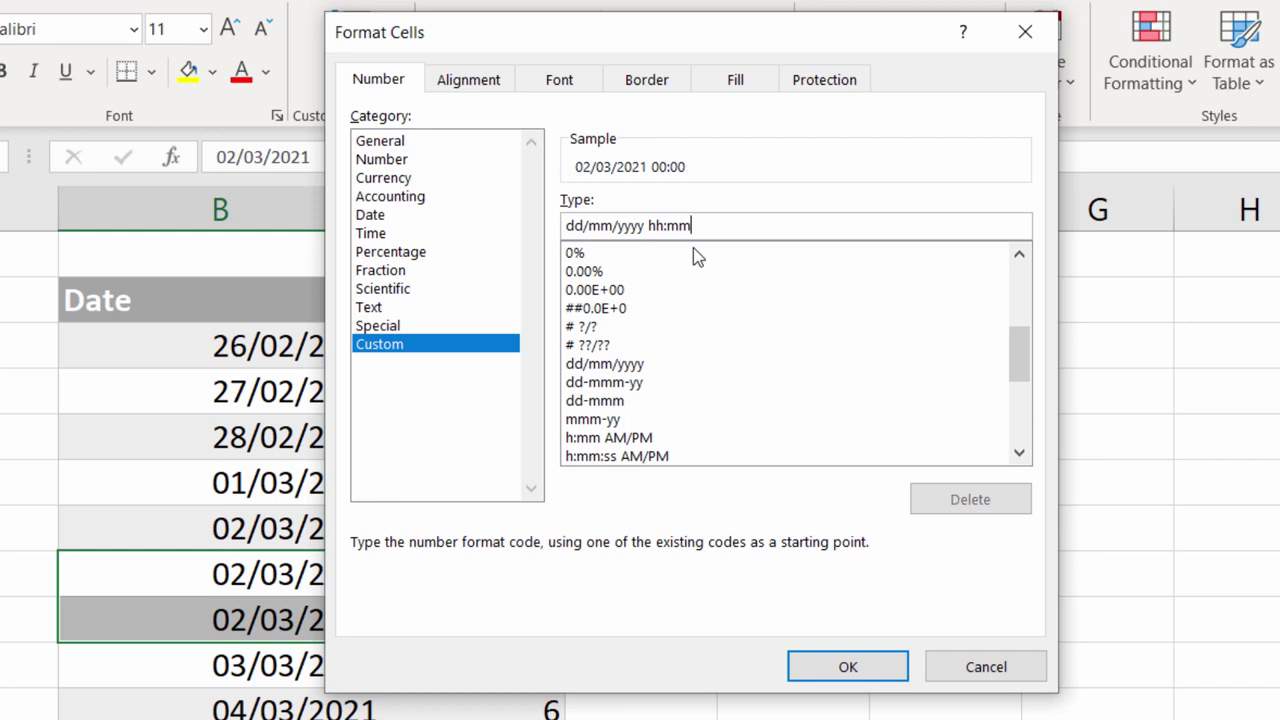
{"action": "type", "text": " AM/PM"}
{"action": "left_click", "coordinate": [848, 667]}
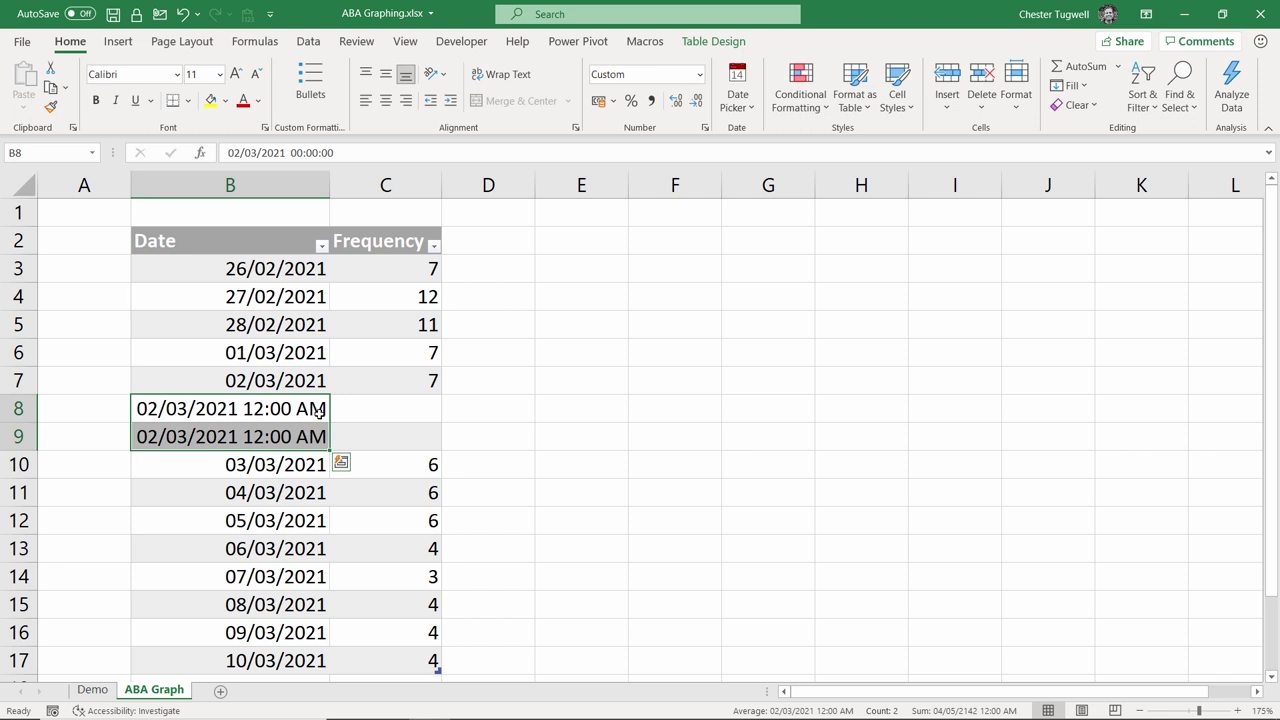
Step: Change the time in B8 to 12:00 PM and copy that date and time into B9
{"action": "double_click", "coordinate": [318, 412]}
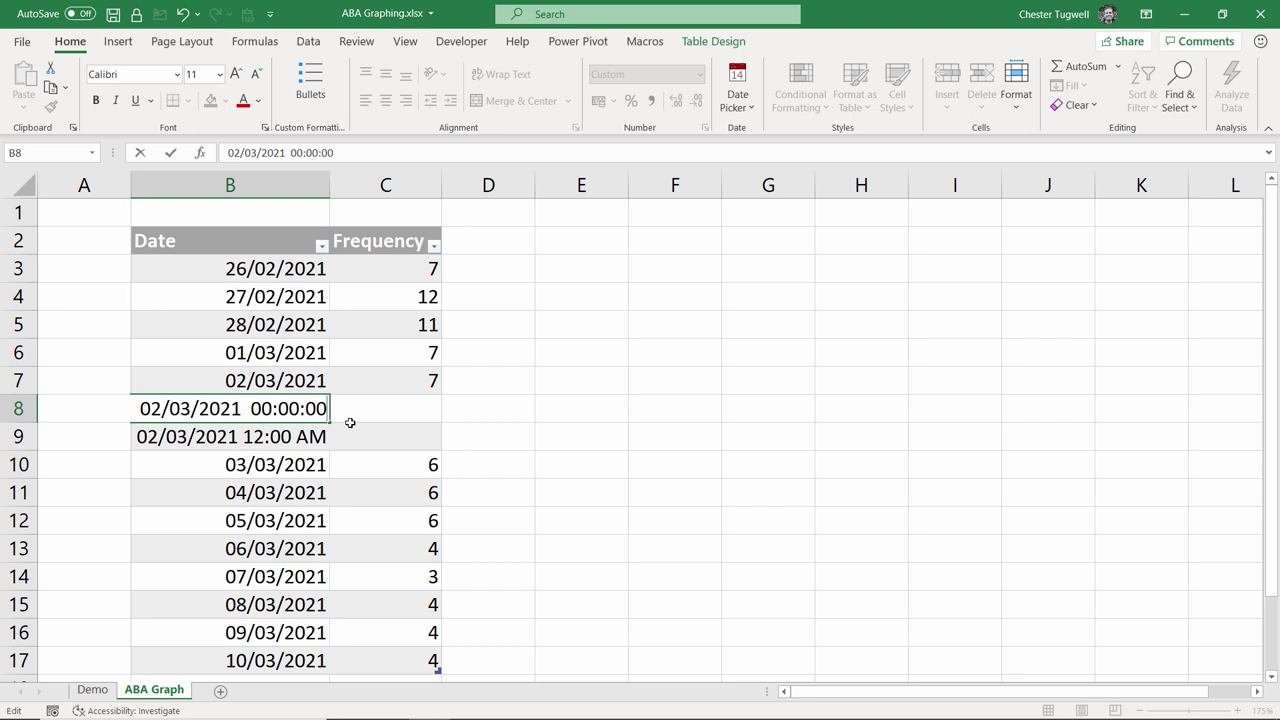
{"action": "type", "text": "PMN"}
{"action": "key", "text": "BackSpace"}
{"action": "key", "text": "Return"}
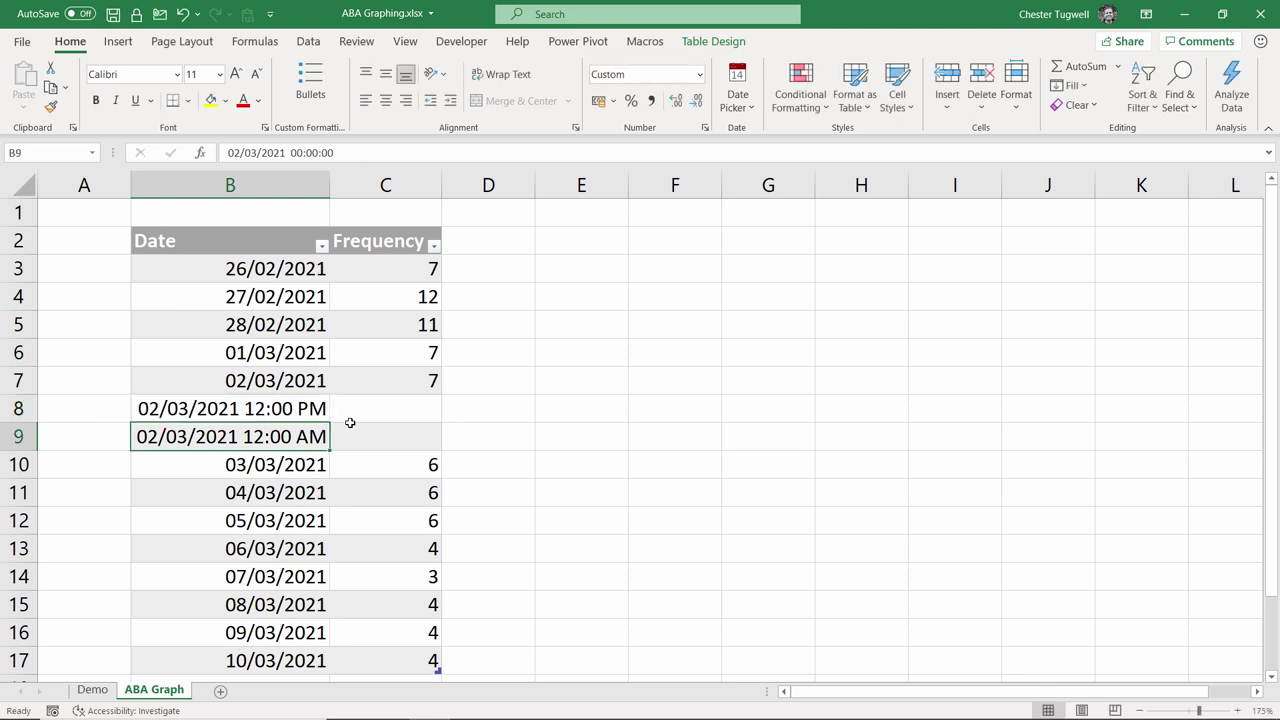
{"action": "left_click", "coordinate": [296, 409]}
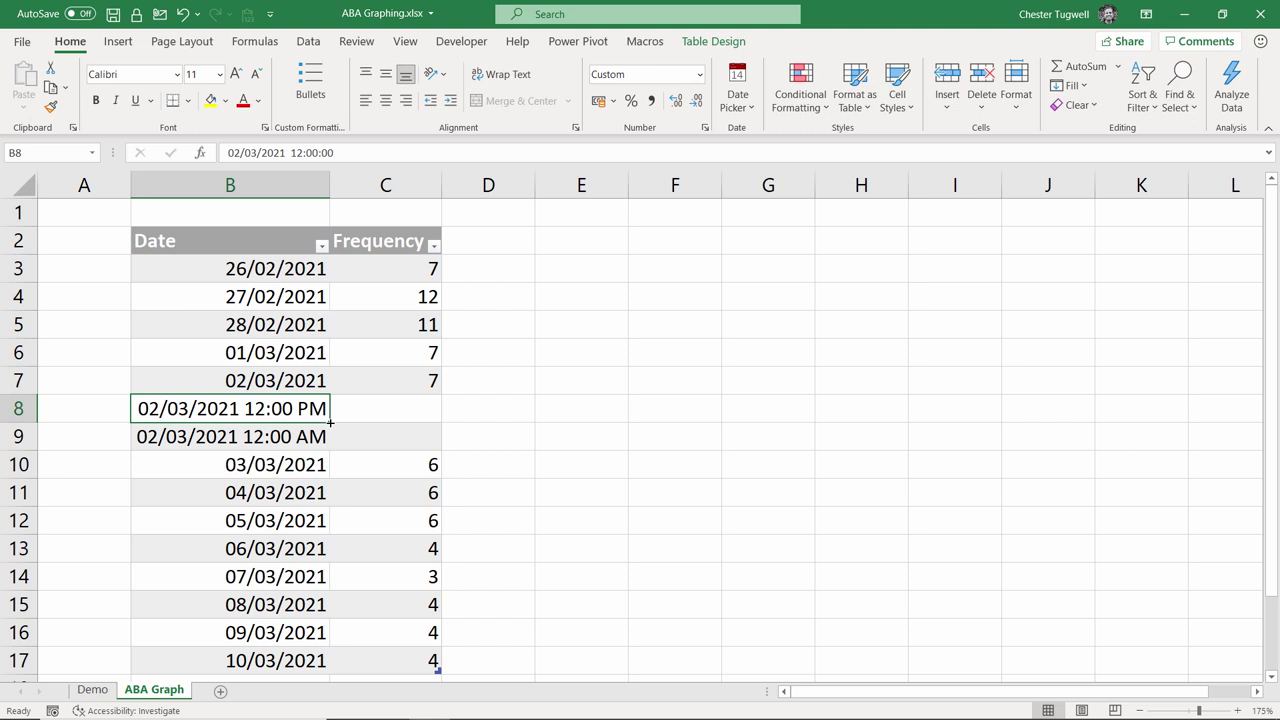
{"action": "left_click_drag", "start_coordinate": [330, 422], "coordinate": [321, 455]}
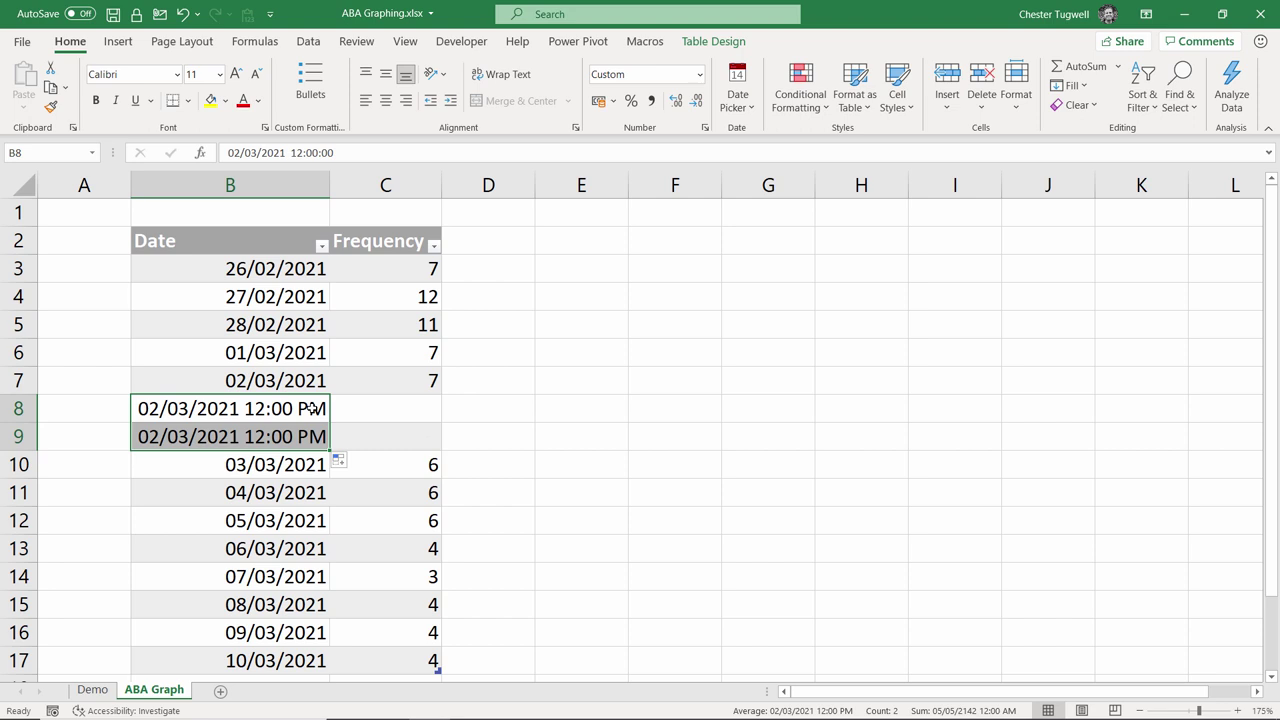
Step: Add a column headed Line to the table and enter 0 for it in D8
{"action": "left_click", "coordinate": [496, 237]}
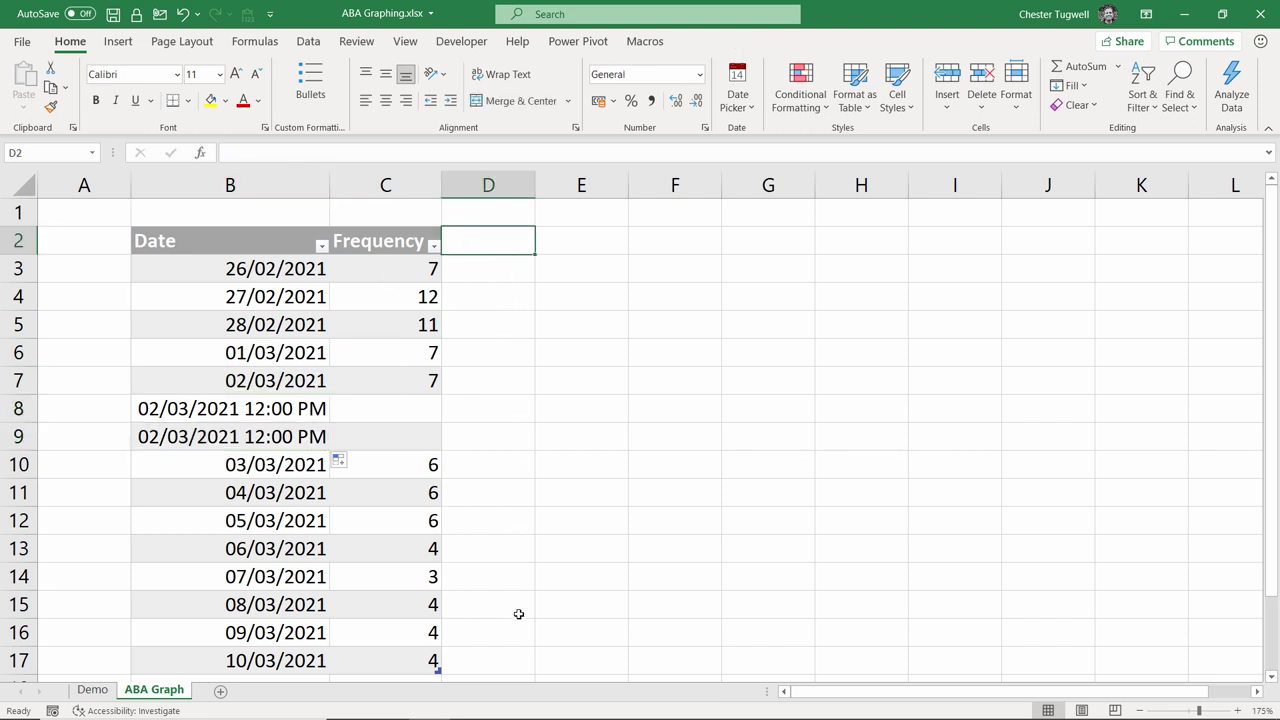
{"action": "type", "text": "Line"}
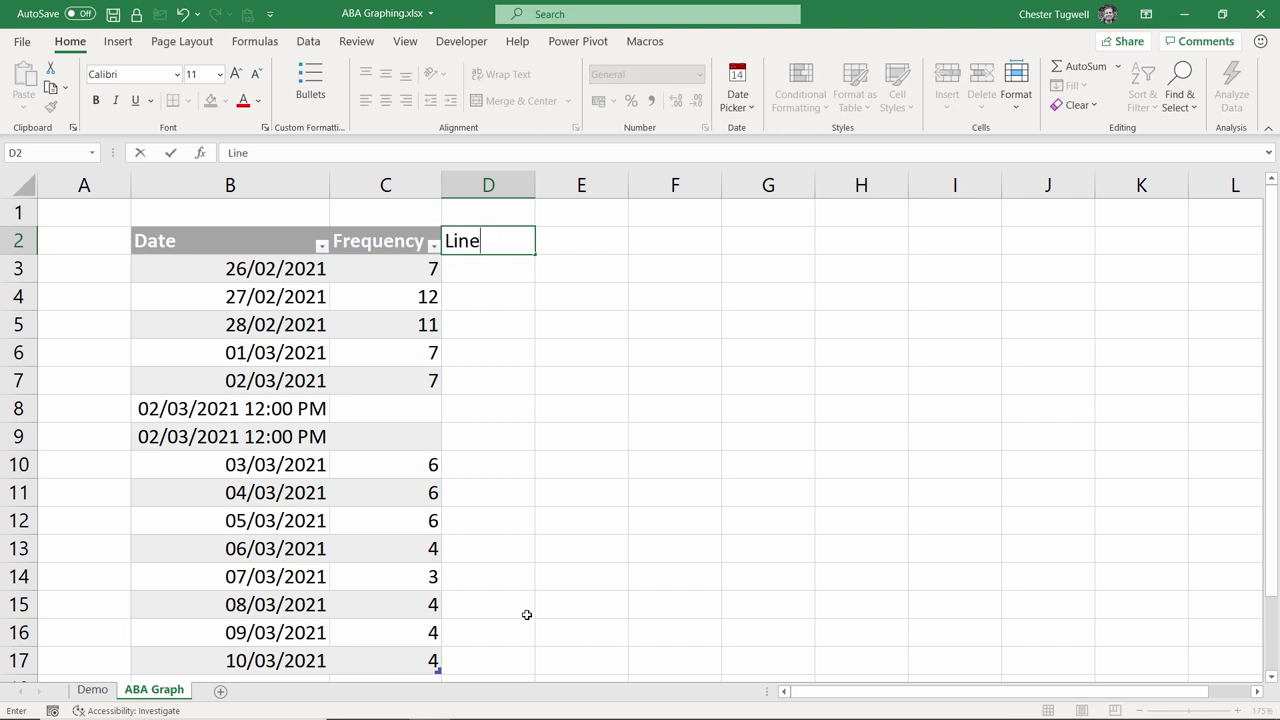
{"action": "left_click", "coordinate": [492, 412]}
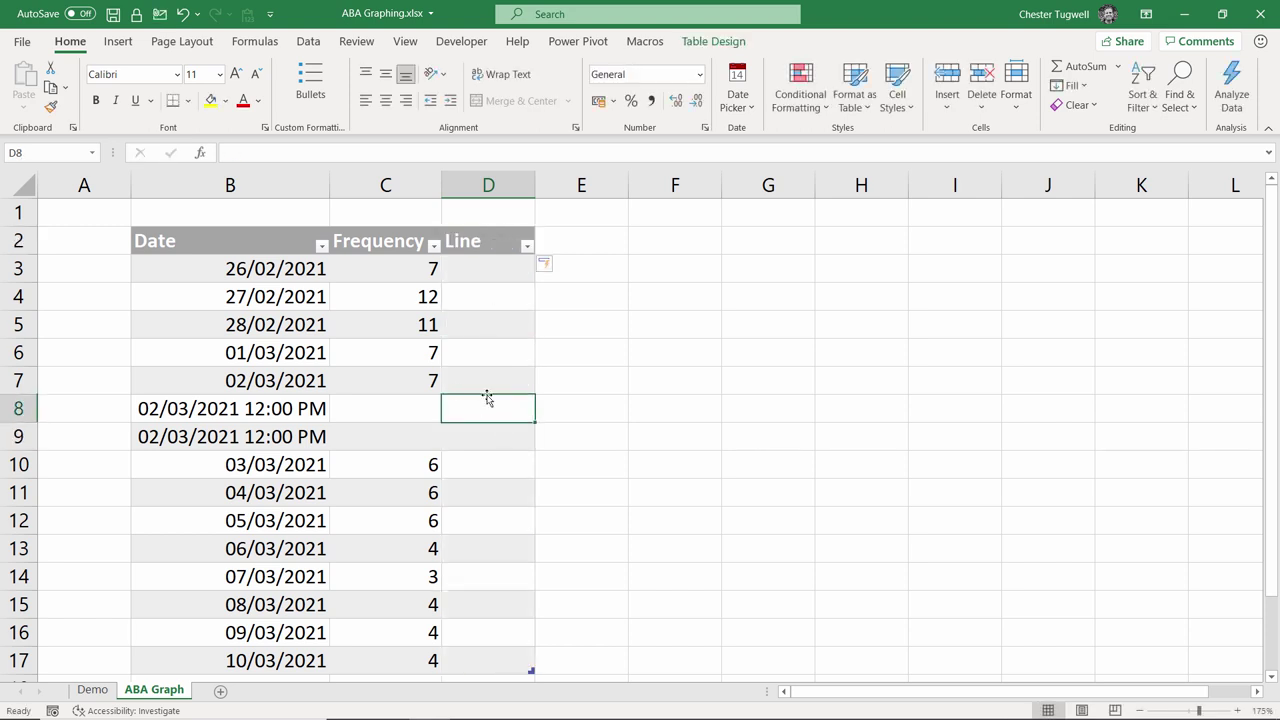
{"action": "type", "text": "0"}
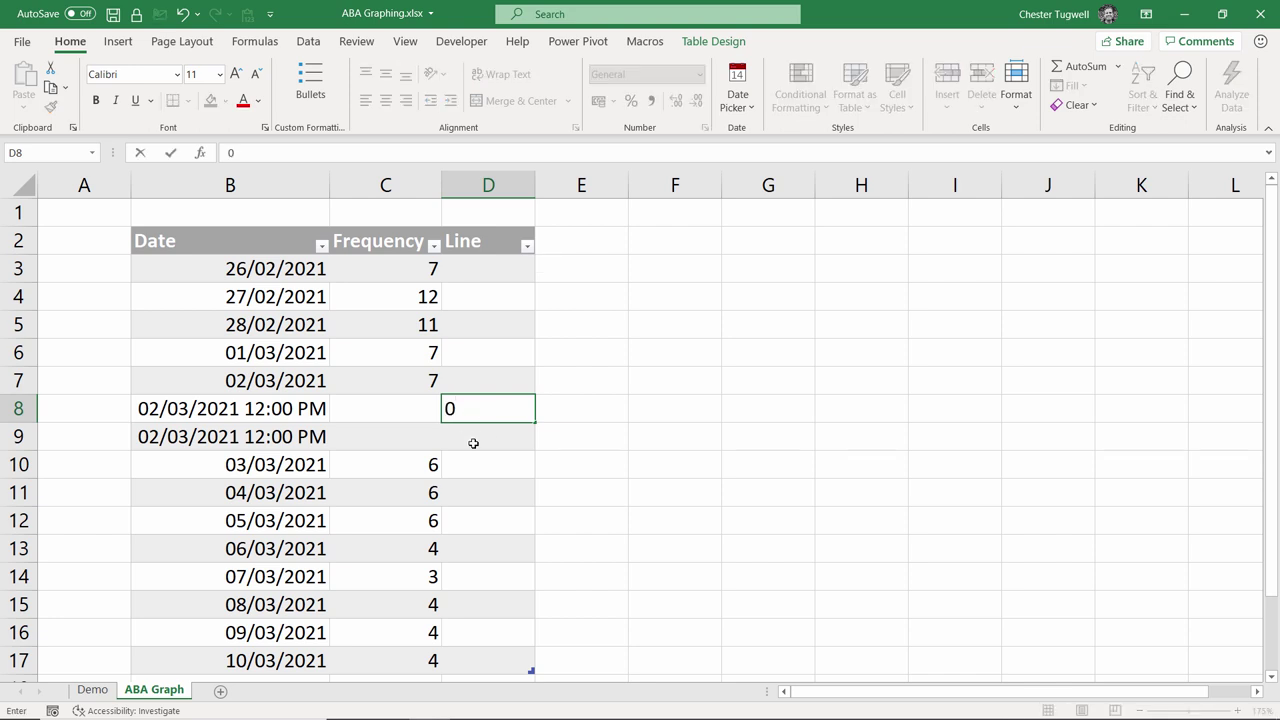
Step: Enter a MAX formula over the table's Frequency column in D9 of the Line column
{"action": "left_click", "coordinate": [473, 443]}
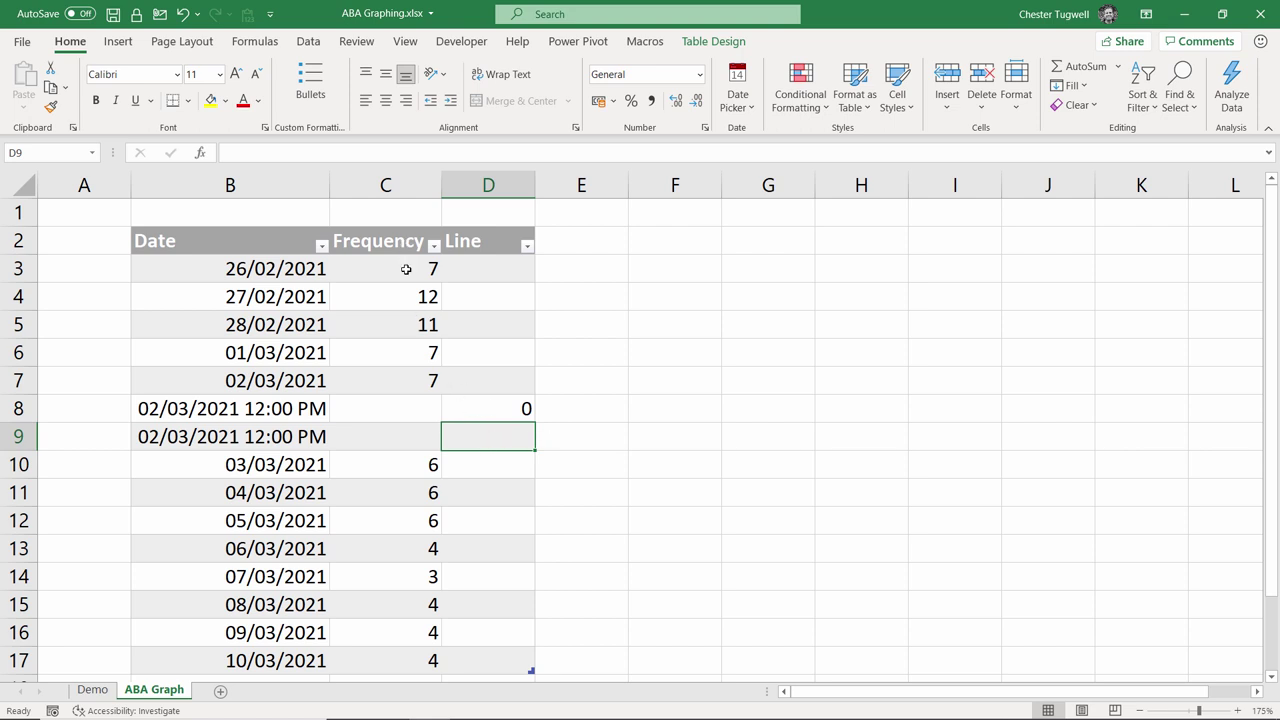
{"action": "type", "text": "="}
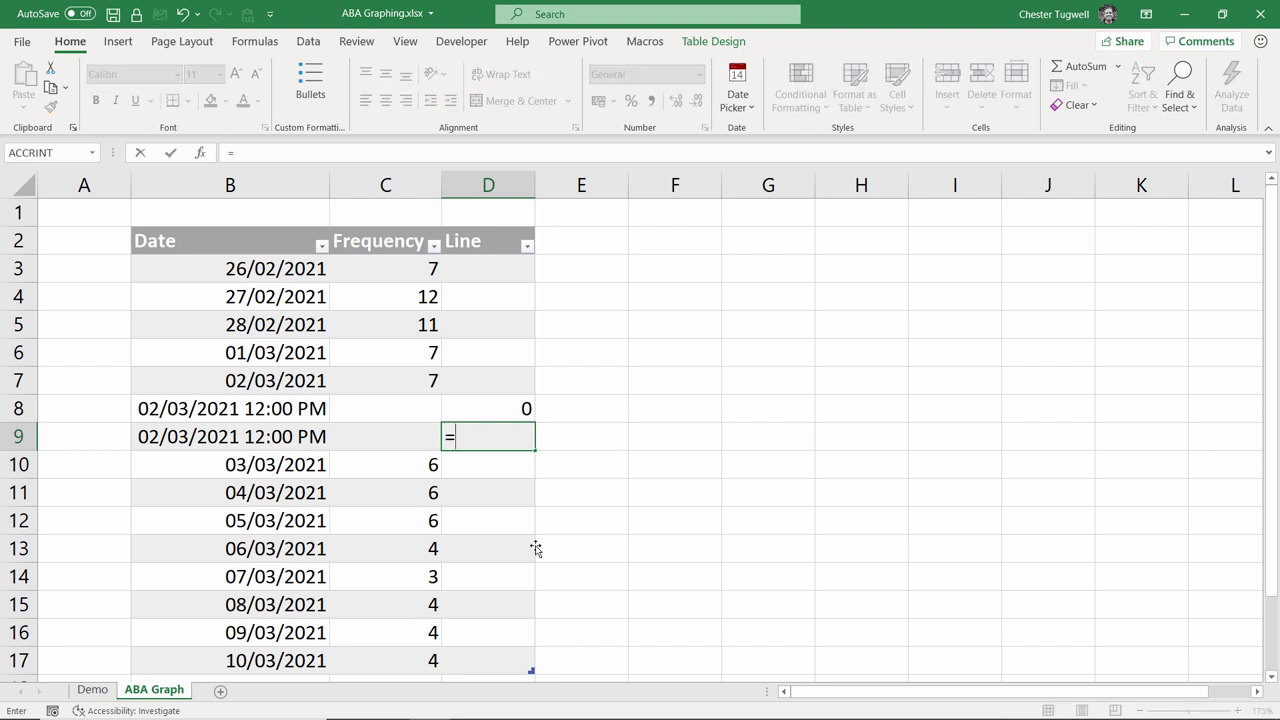
{"action": "type", "text": "ma"}
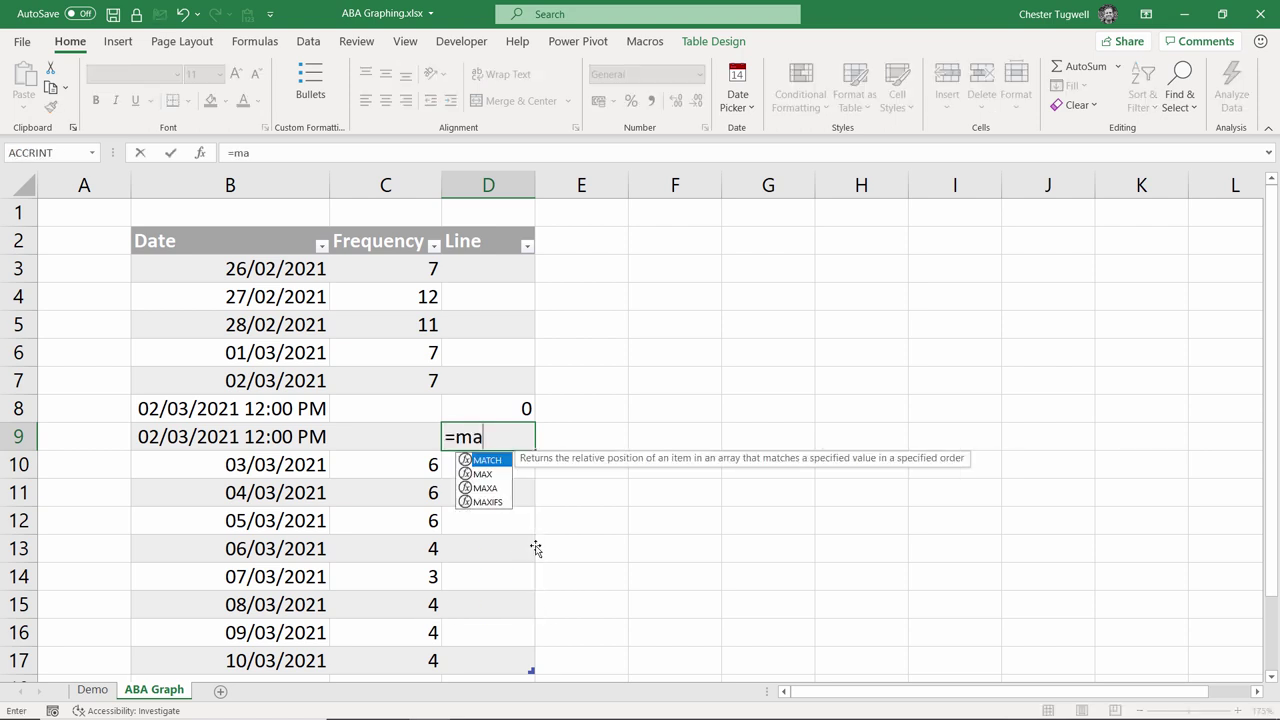
{"action": "type", "text": "x"}
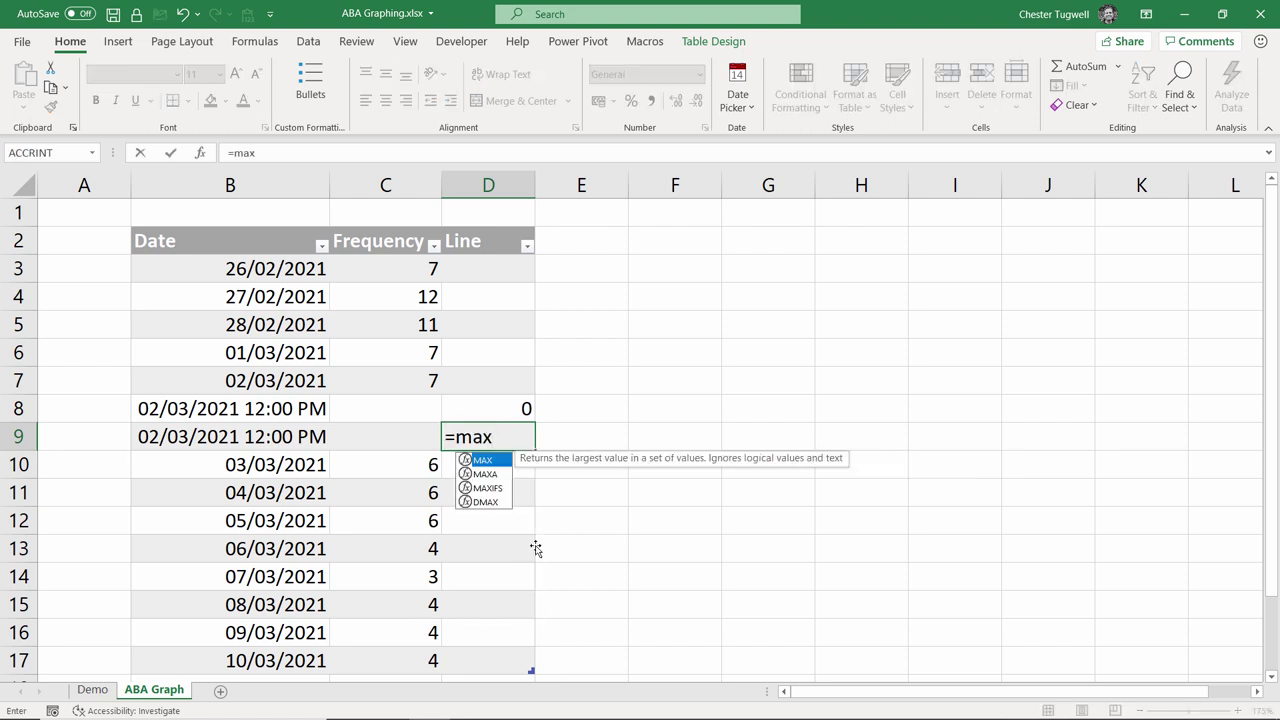
{"action": "type", "text": "("}
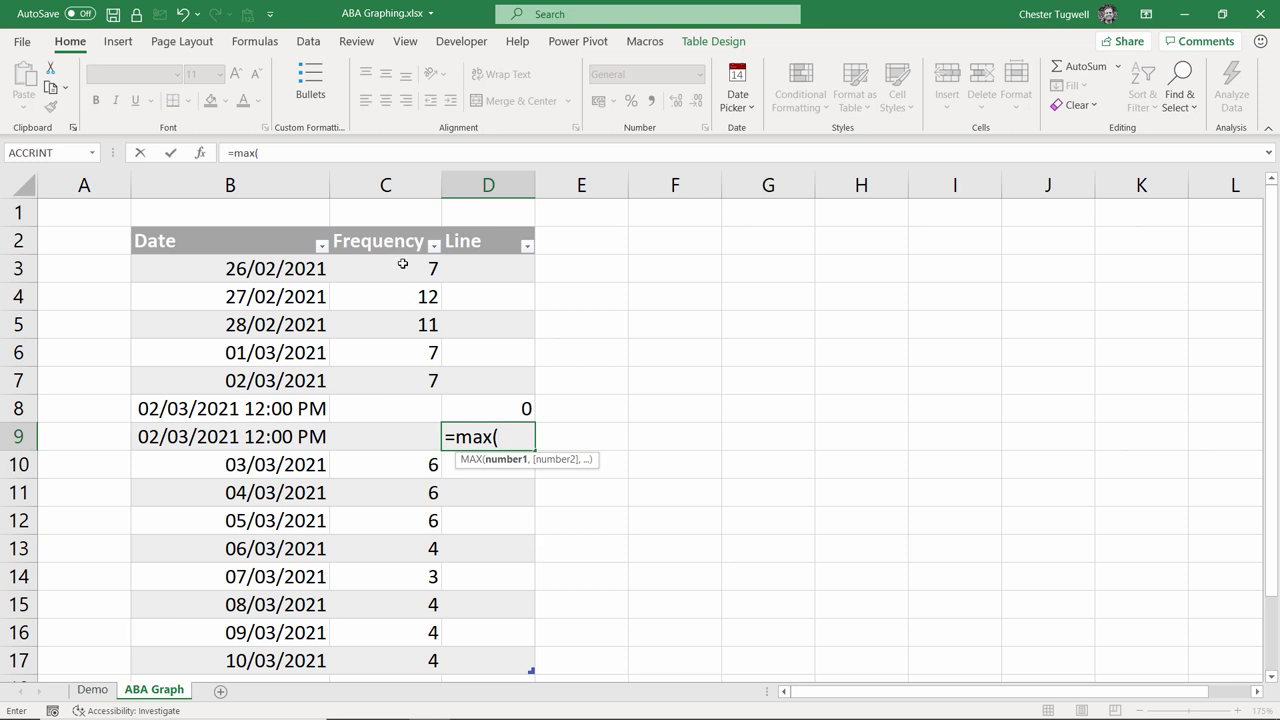
{"action": "left_click_drag", "start_coordinate": [403, 263], "coordinate": [394, 660]}
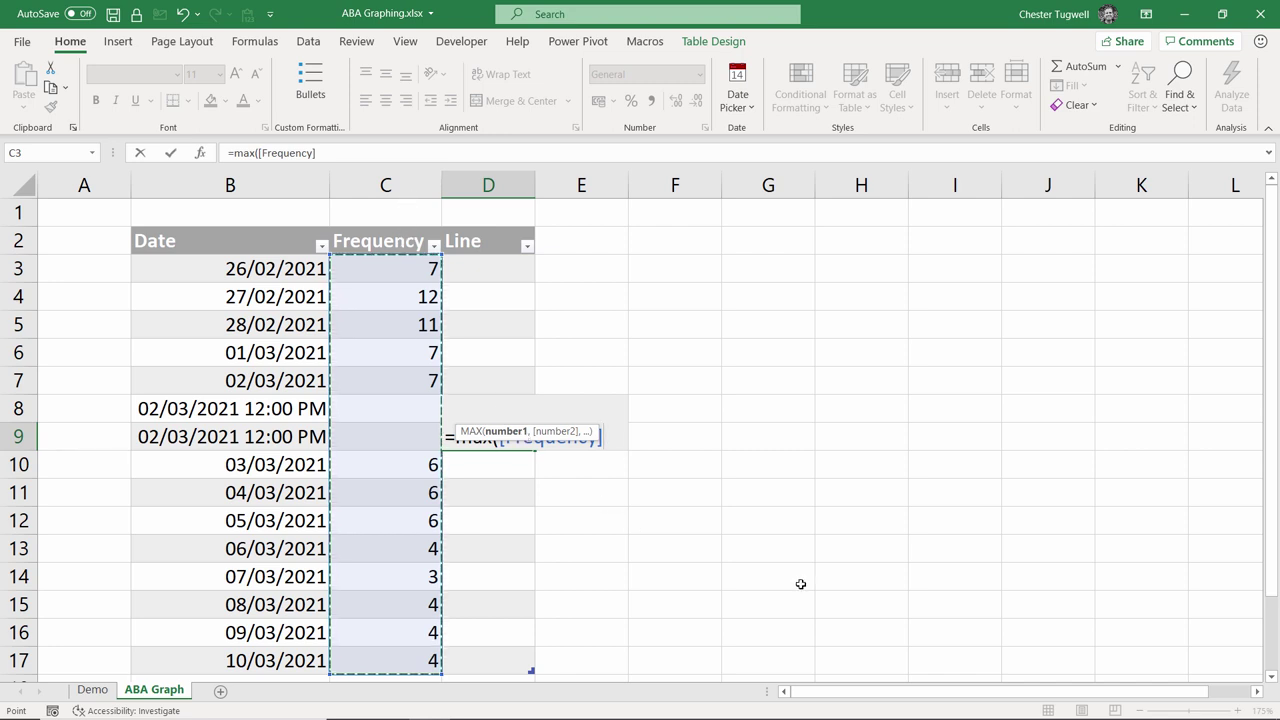
{"action": "left_click_drag", "start_coordinate": [531, 432], "coordinate": [533, 392]}
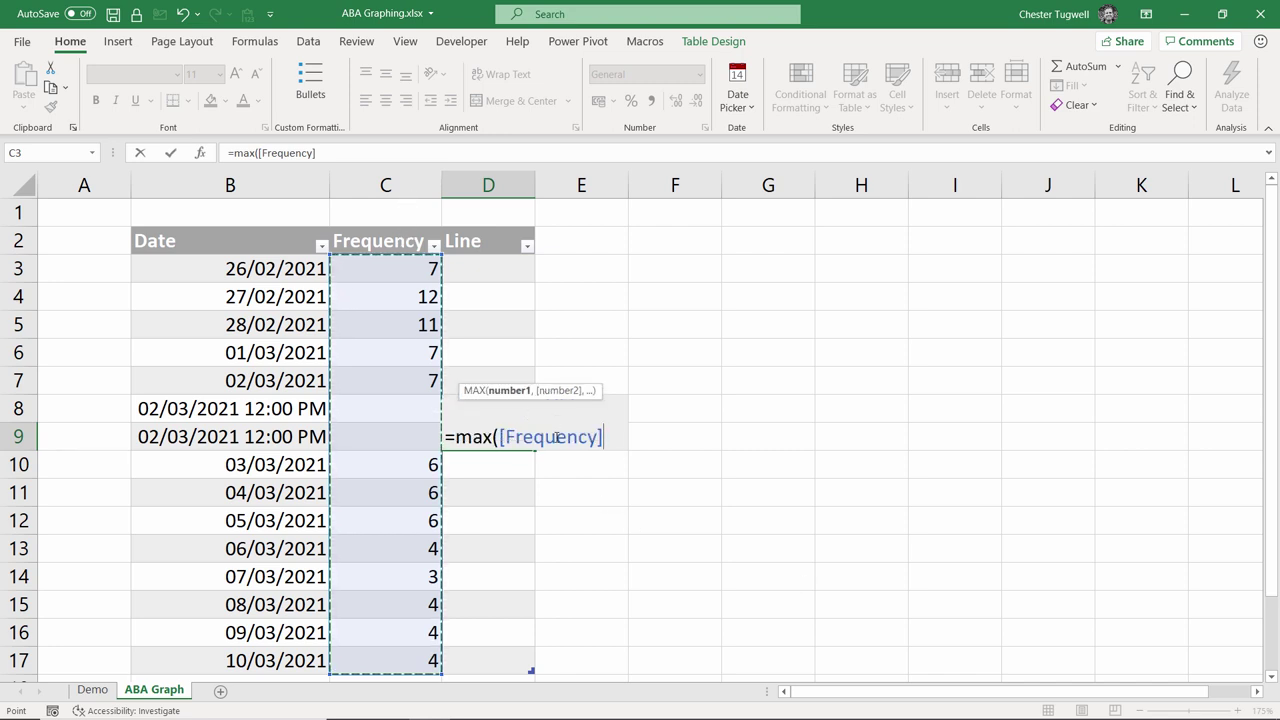
{"action": "type", "text": ")"}
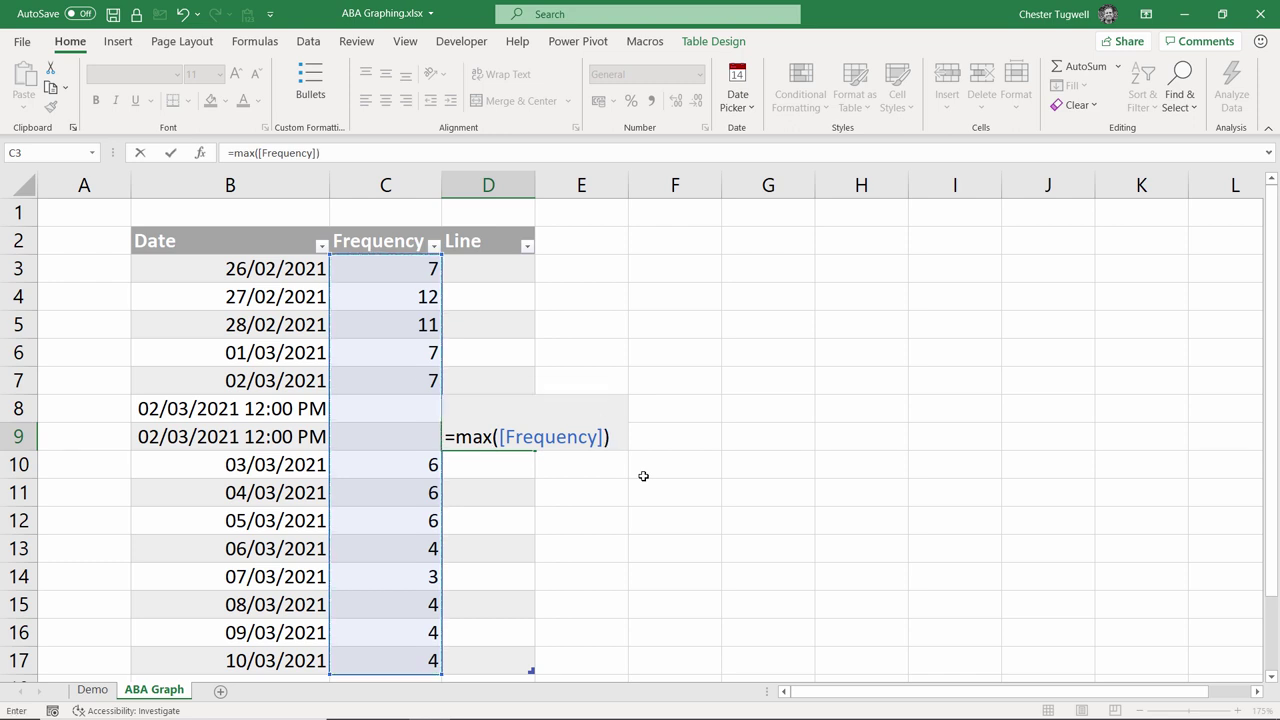
{"action": "key", "text": "Return"}
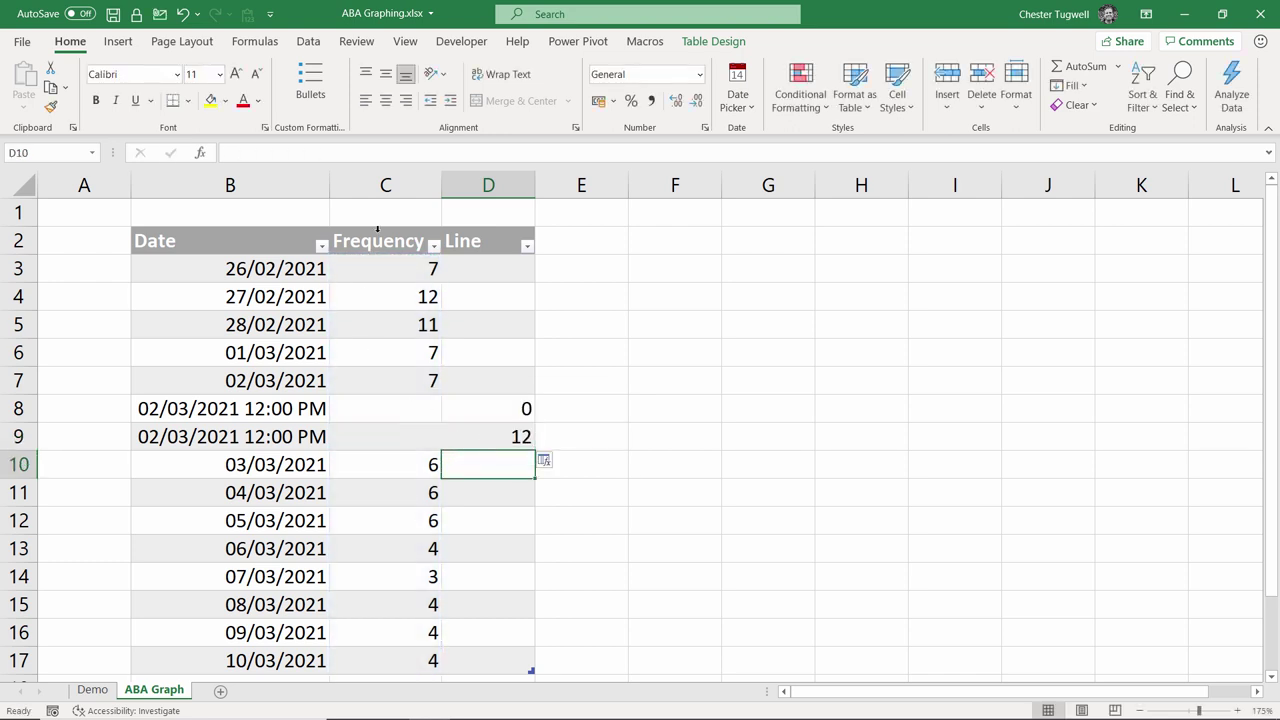
Step: Set the frequency for 01/03/2021 in C6 to 13
{"action": "left_click", "coordinate": [420, 350]}
{"action": "key", "text": "Delete"}
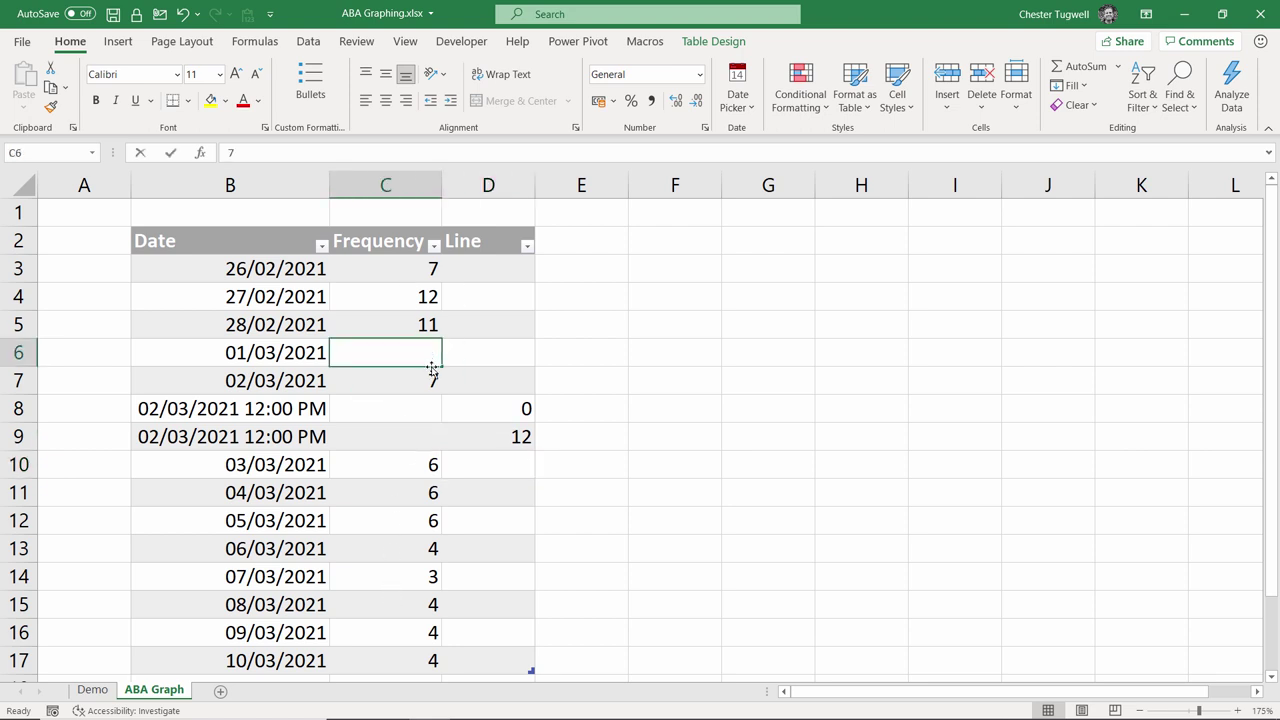
{"action": "type", "text": "13"}
{"action": "left_click", "coordinate": [648, 458]}
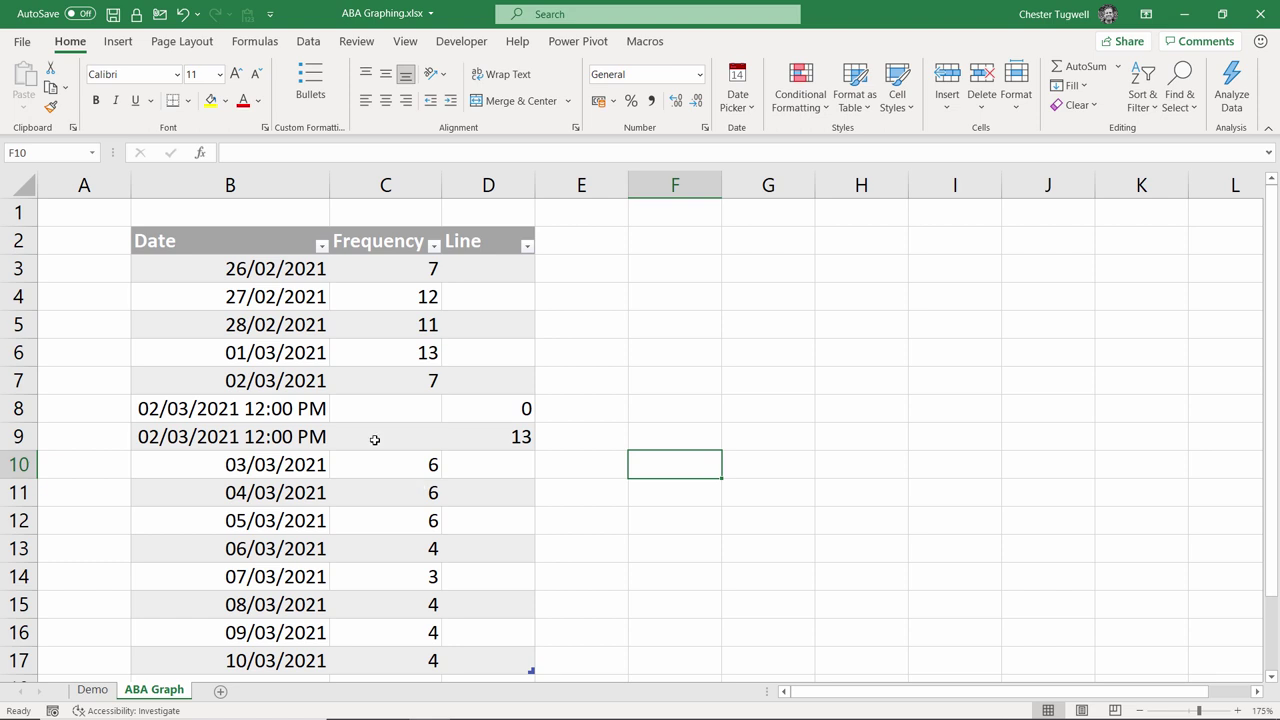
Step: Browse the recommended charts for the table data and preview the Scatter suggestion
{"action": "left_click", "coordinate": [296, 377]}
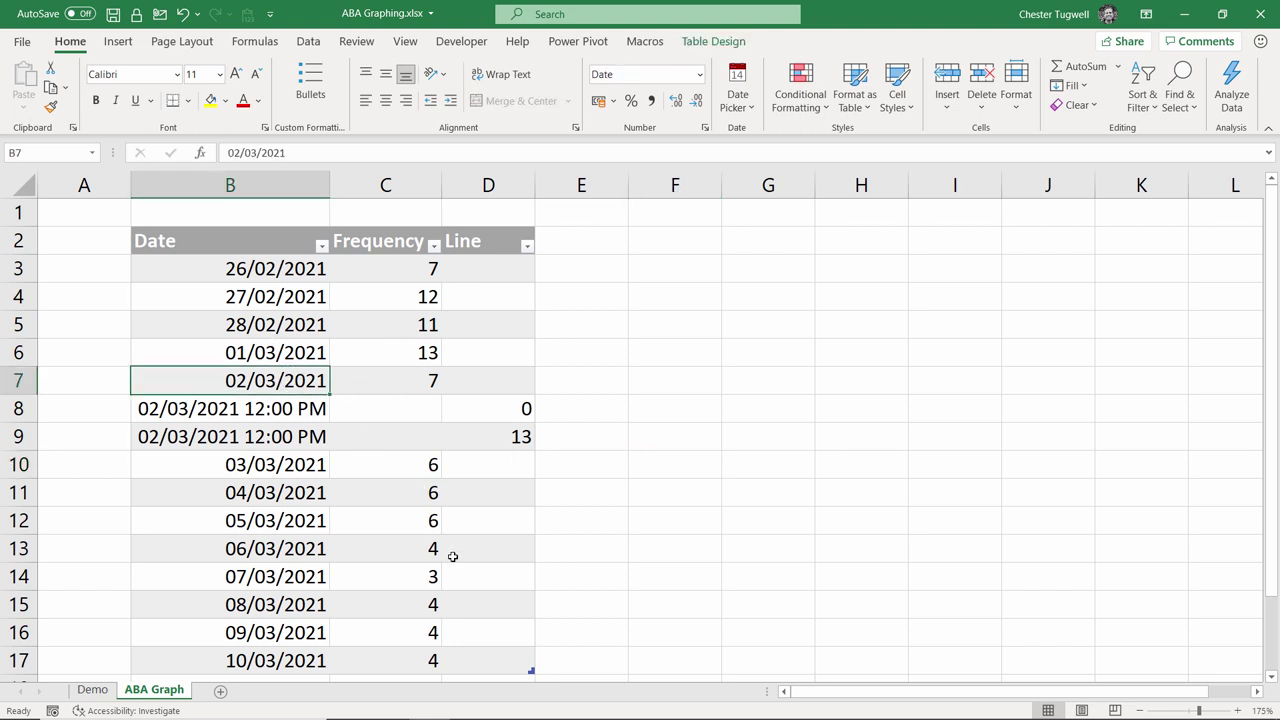
{"action": "left_click", "coordinate": [122, 43]}
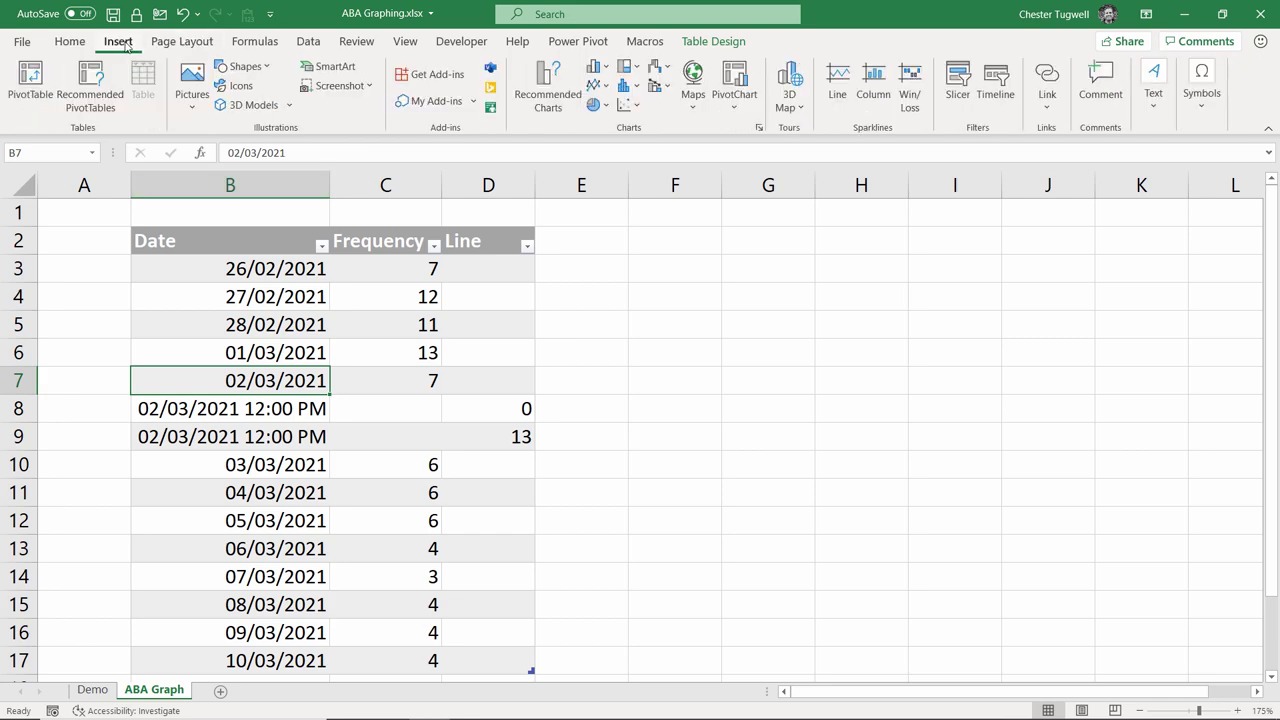
{"action": "left_click", "coordinate": [538, 96]}
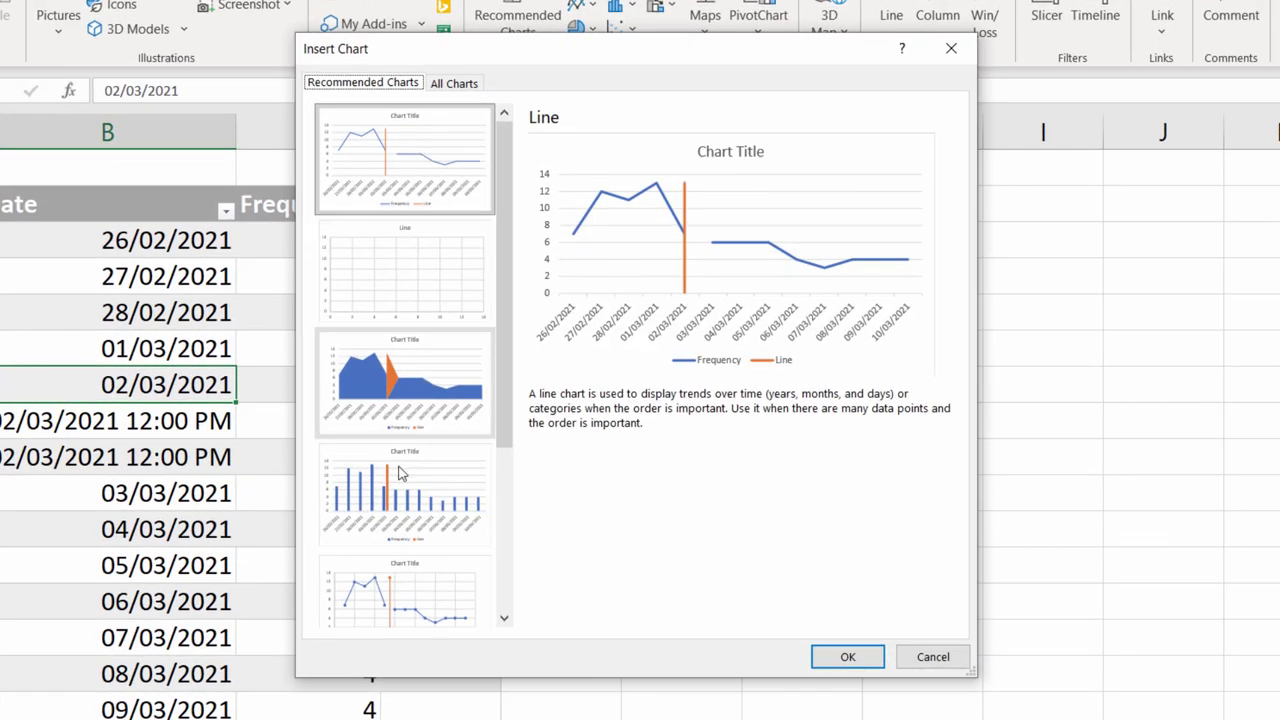
{"action": "left_click_drag", "start_coordinate": [508, 420], "coordinate": [510, 482]}
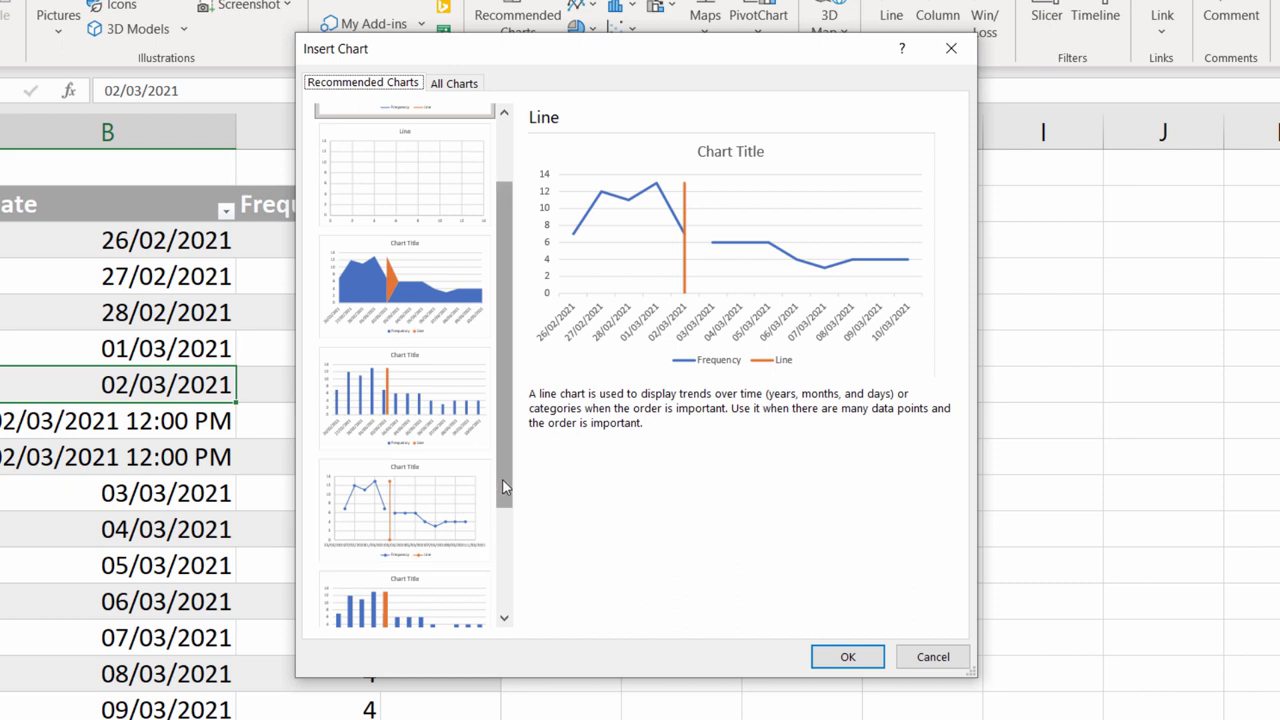
{"action": "scroll", "coordinate": [500, 369], "scroll_direction": "up", "scroll_amount": 2}
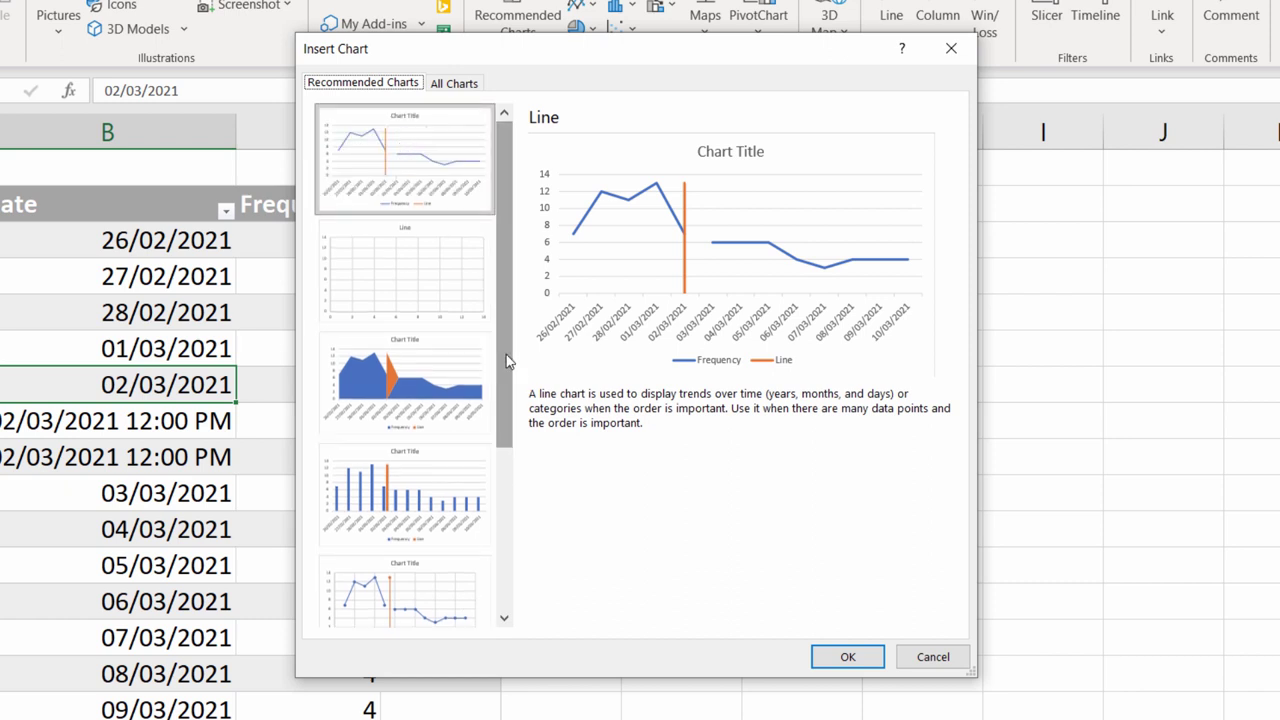
{"action": "scroll", "coordinate": [450, 400], "scroll_direction": "down", "scroll_amount": 3}
{"action": "left_click", "coordinate": [465, 423]}
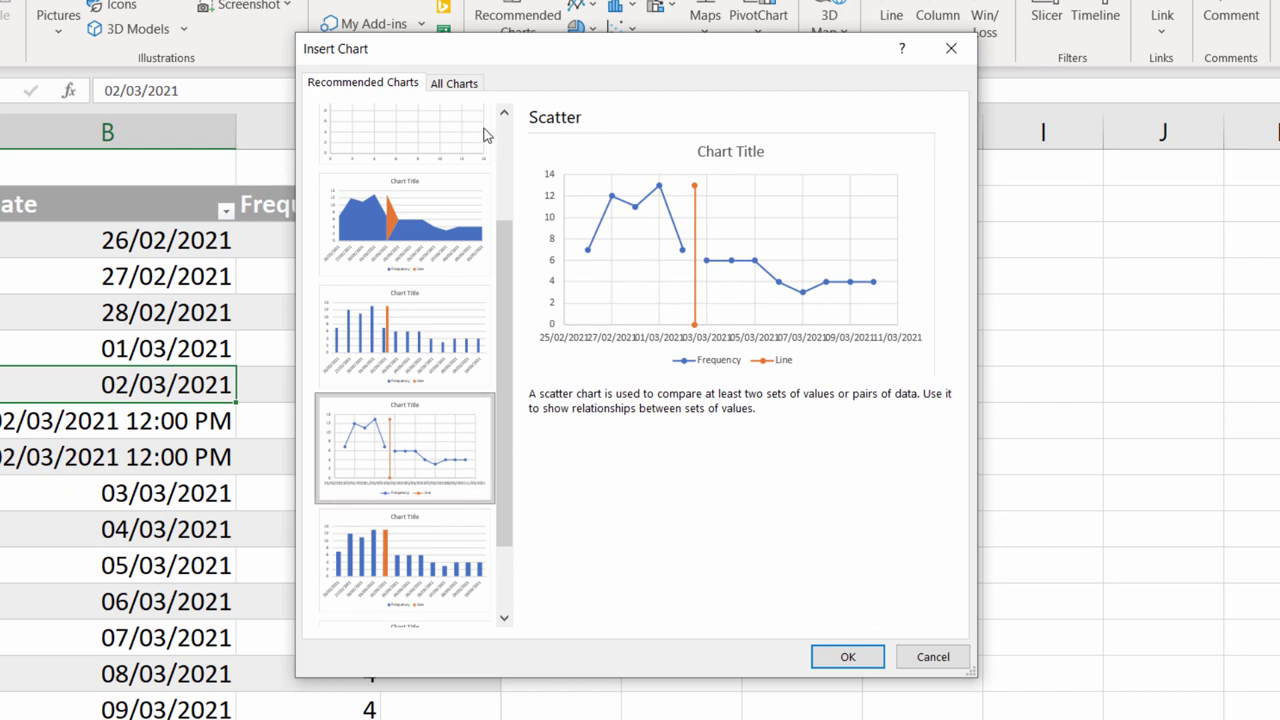
Step: Insert an X Y scatter chart of the Scatter with Straight Lines and Markers type, plotting Frequency and Line by date
{"action": "left_click", "coordinate": [450, 85]}
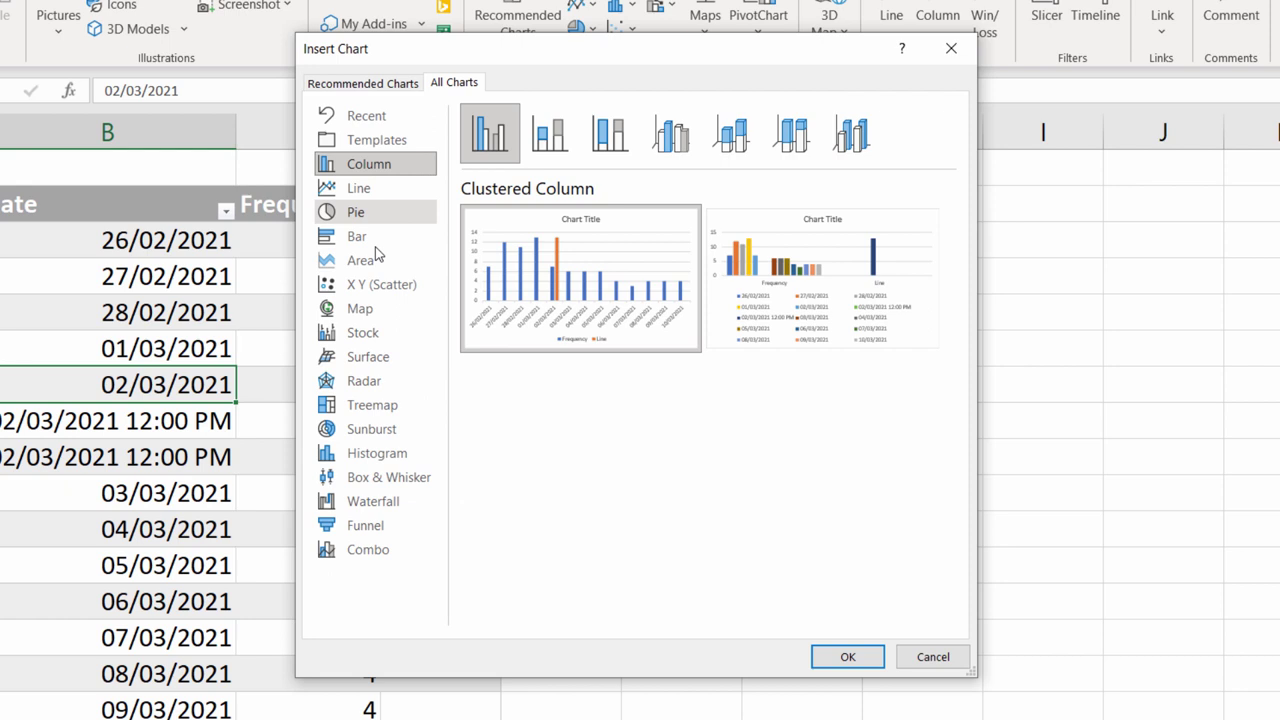
{"action": "left_click", "coordinate": [376, 290]}
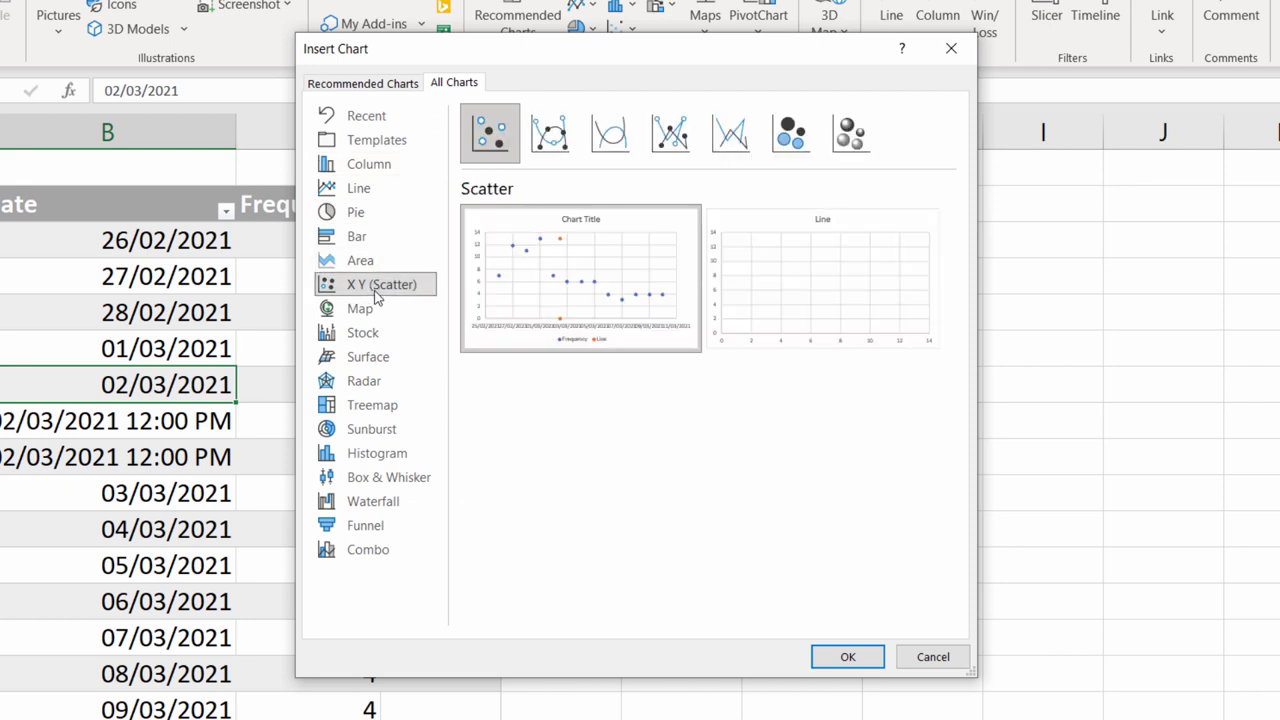
{"action": "left_click", "coordinate": [684, 150]}
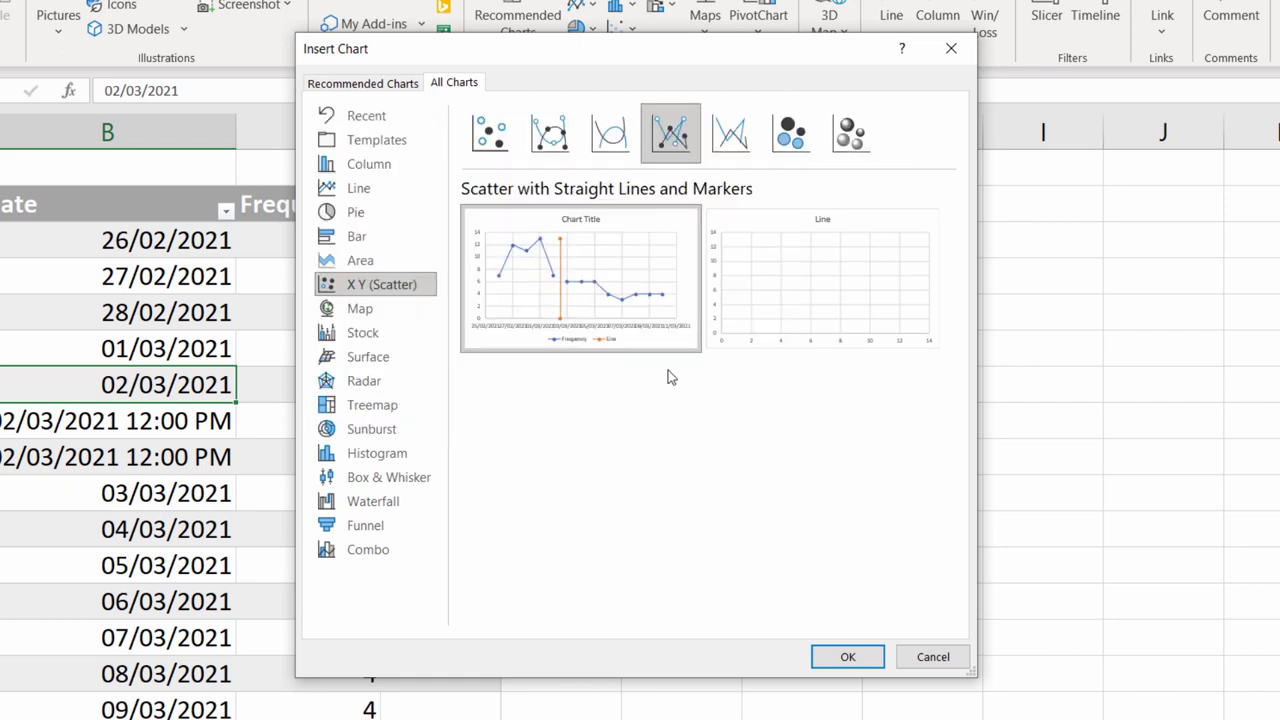
{"action": "mouse_move", "coordinate": [606, 306]}
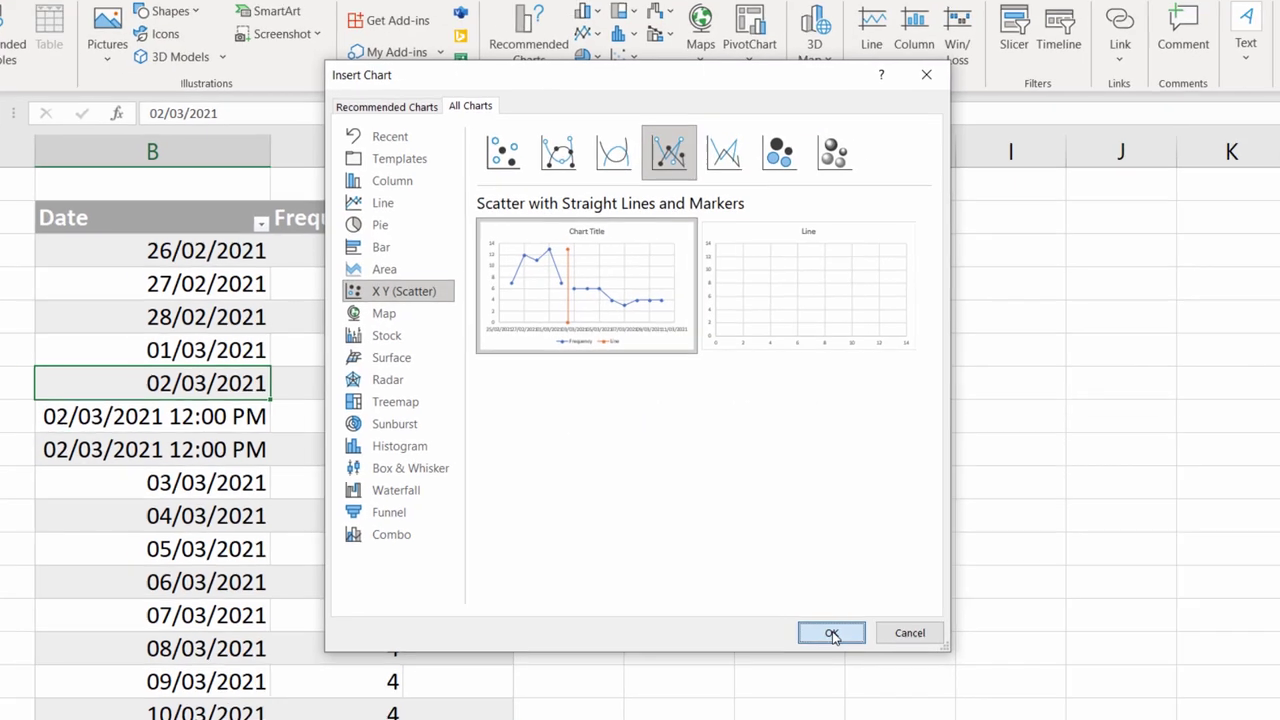
{"action": "left_click", "coordinate": [847, 656]}
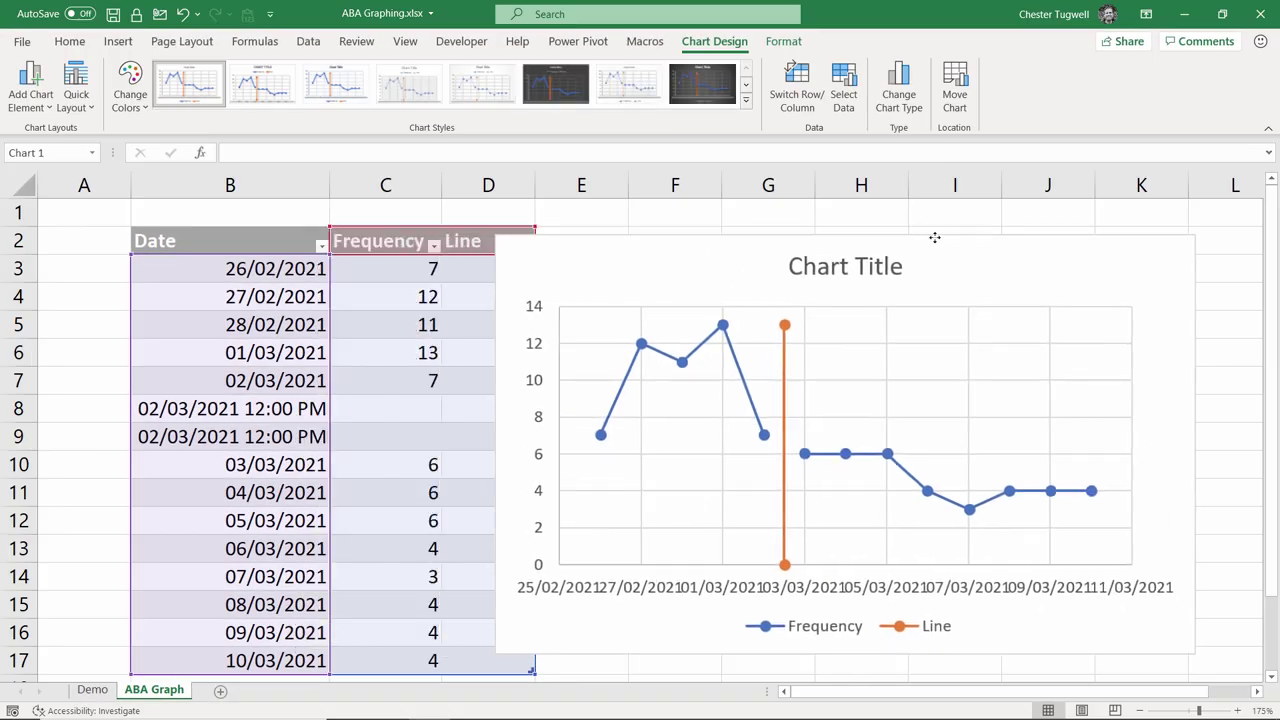
Step: Move the chart off the Line column into the empty cells beside the table
{"action": "left_click_drag", "start_coordinate": [934, 237], "coordinate": [1012, 229]}
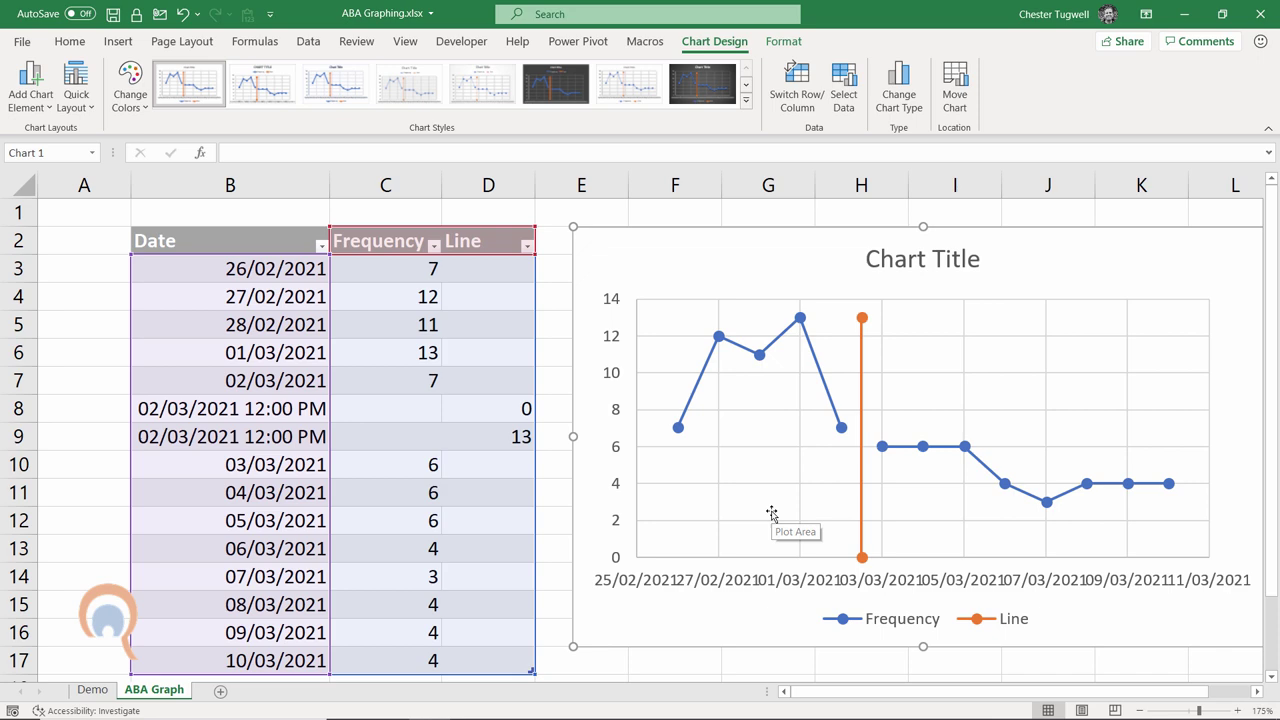
{"action": "left_click", "coordinate": [1143, 712]}
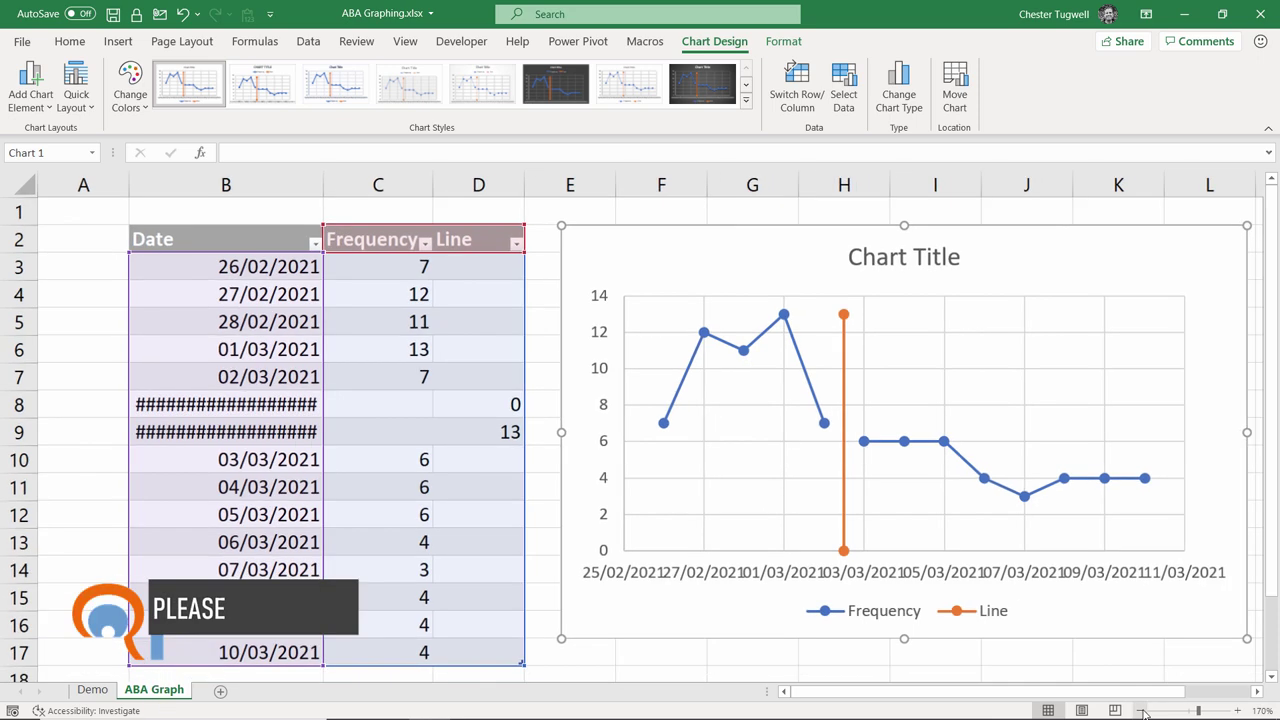
{"action": "left_click", "coordinate": [1143, 712]}
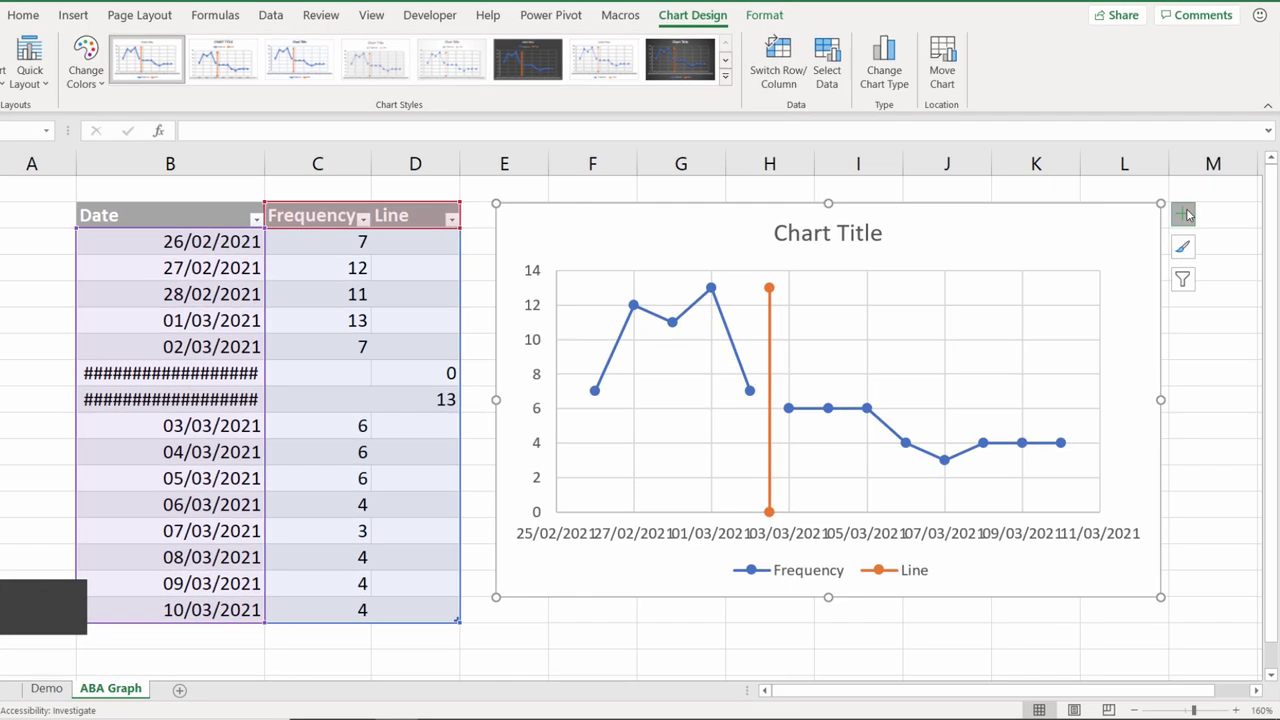
Step: Remove the gridlines and legend from the chart and add axis titles
{"action": "left_click", "coordinate": [1184, 214]}
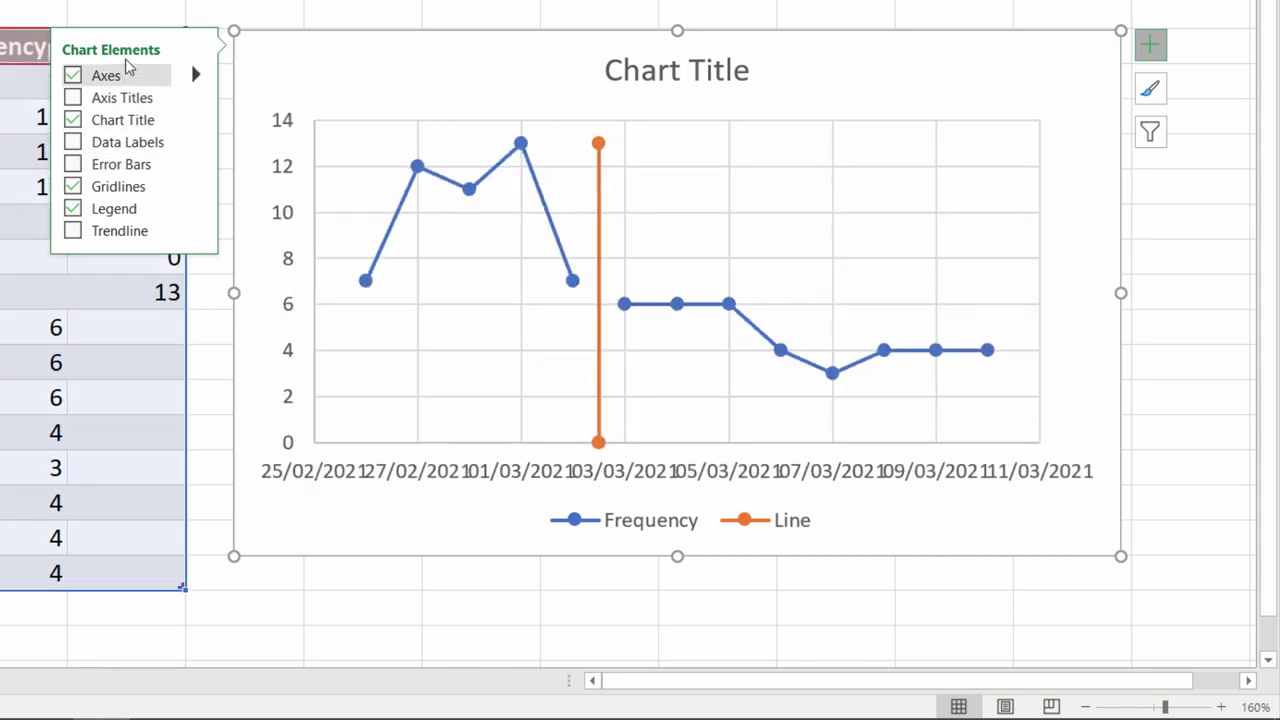
{"action": "left_click", "coordinate": [74, 187]}
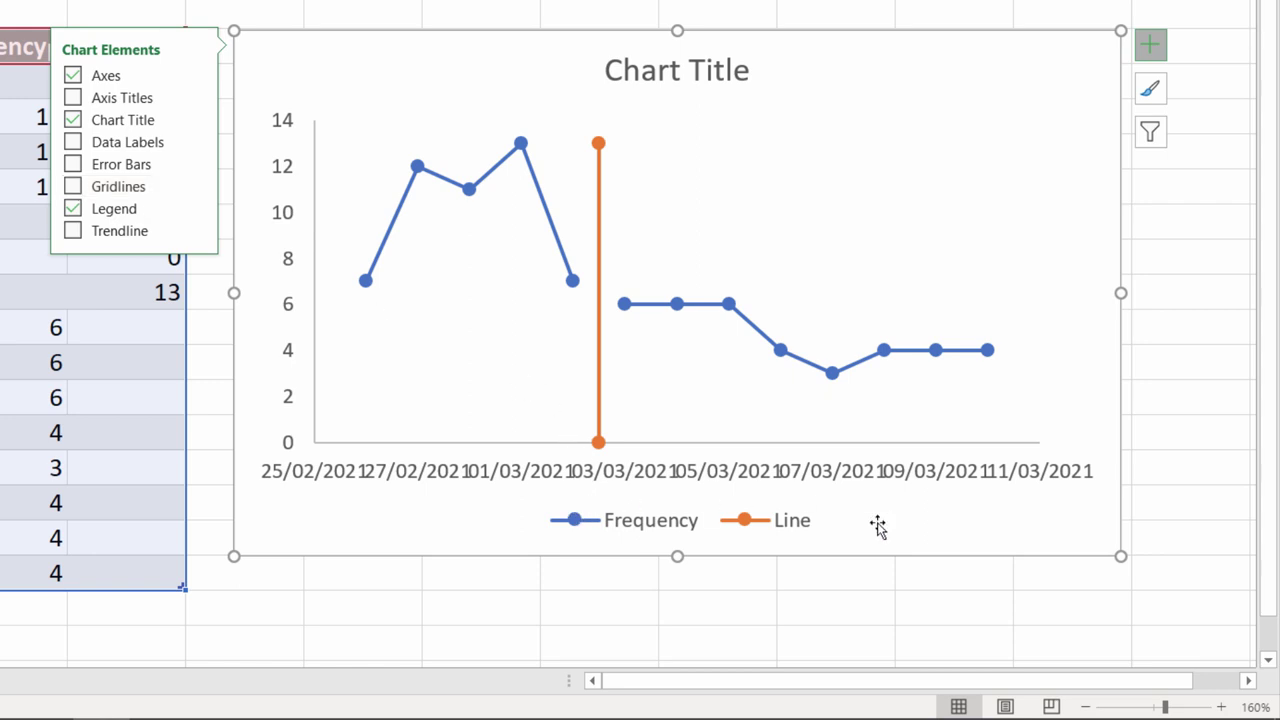
{"action": "left_click", "coordinate": [78, 208]}
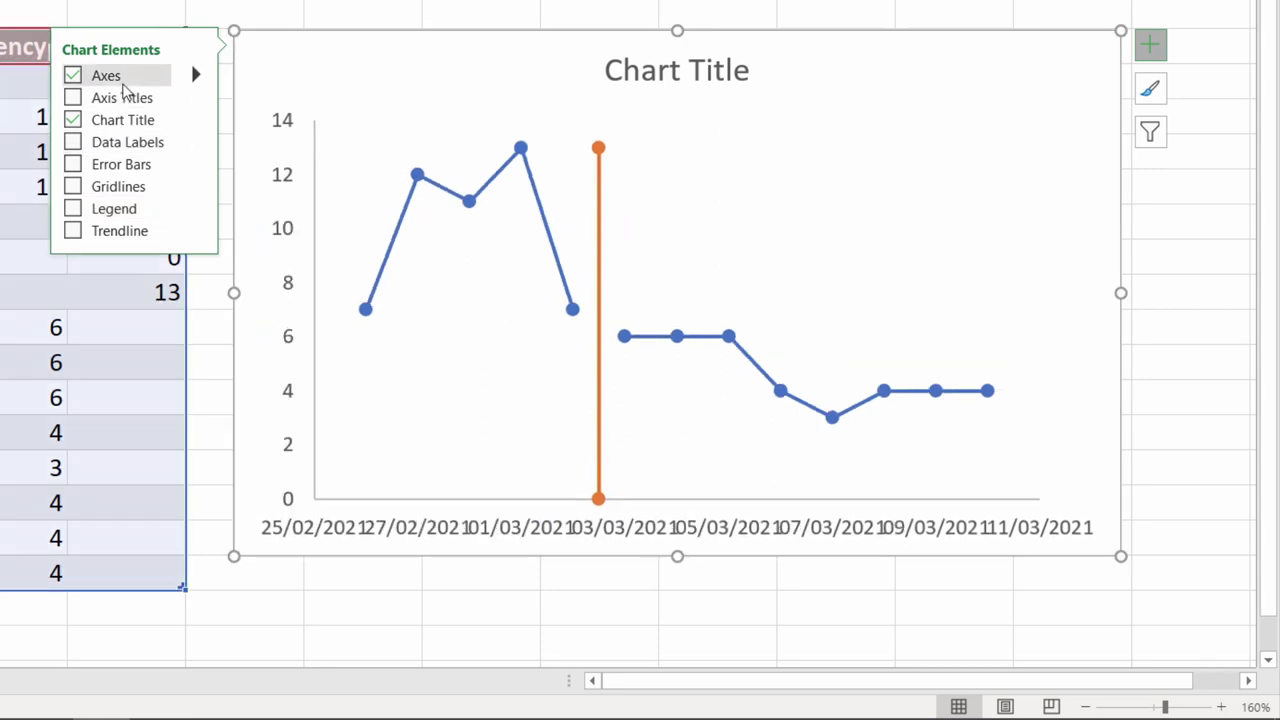
{"action": "left_click", "coordinate": [120, 97]}
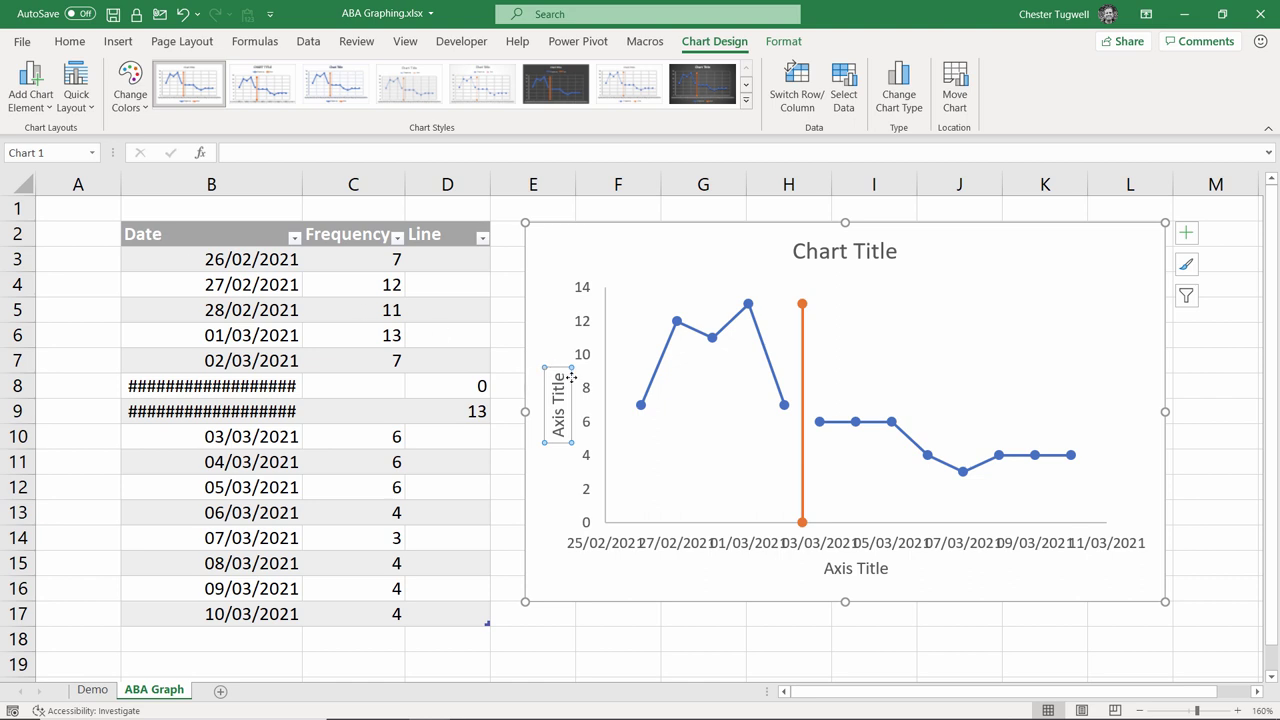
Step: Link the chart's vertical axis title to the Date header in B2
{"action": "left_click", "coordinate": [239, 152]}
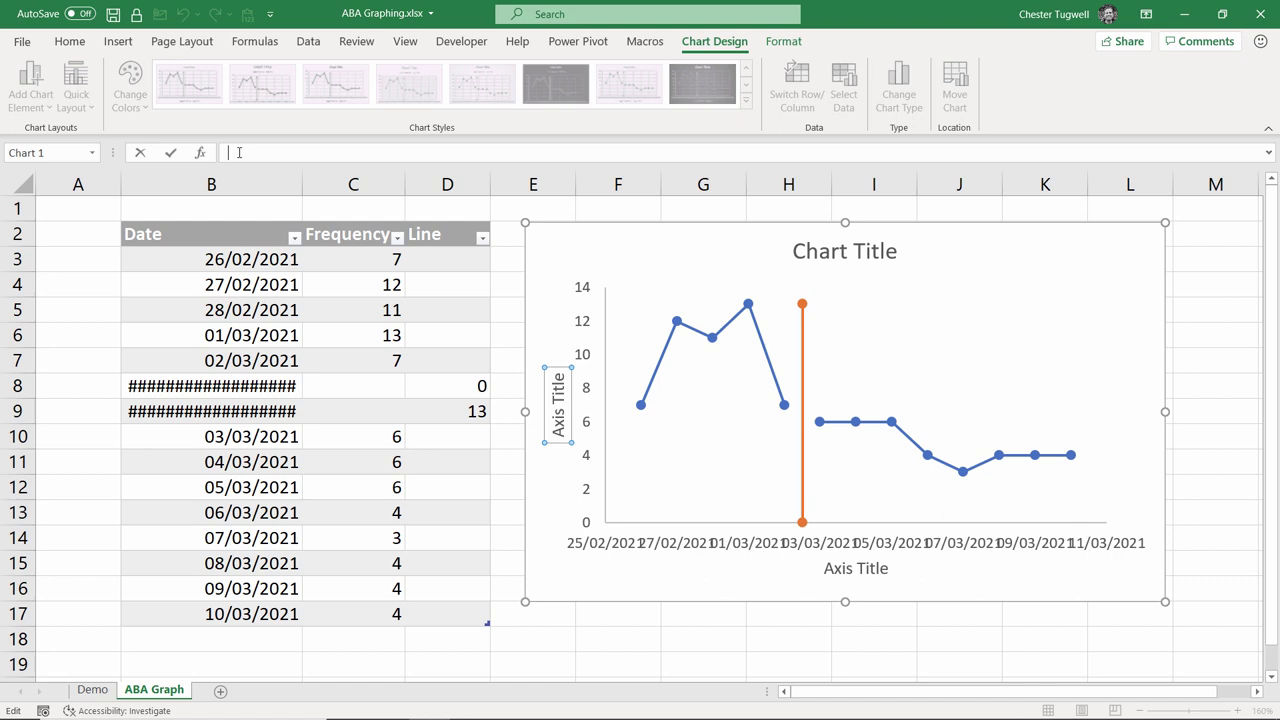
{"action": "left_click", "coordinate": [195, 232]}
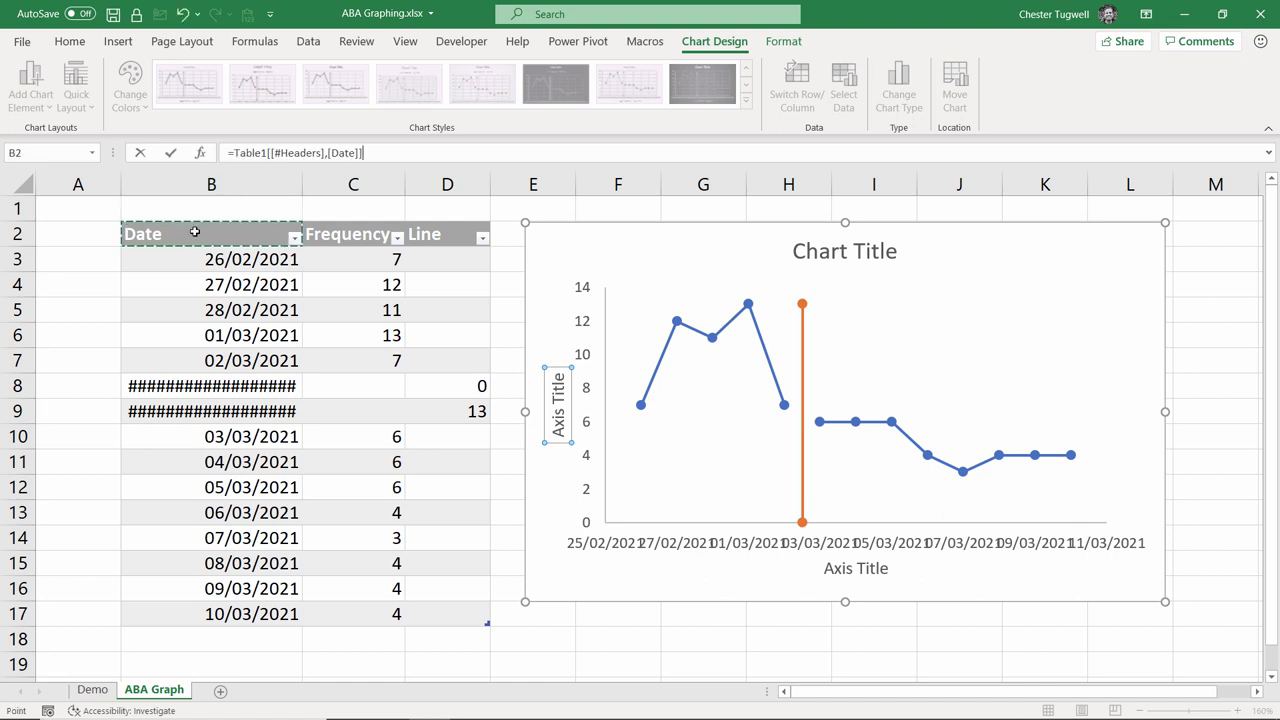
{"action": "key", "text": "Return"}
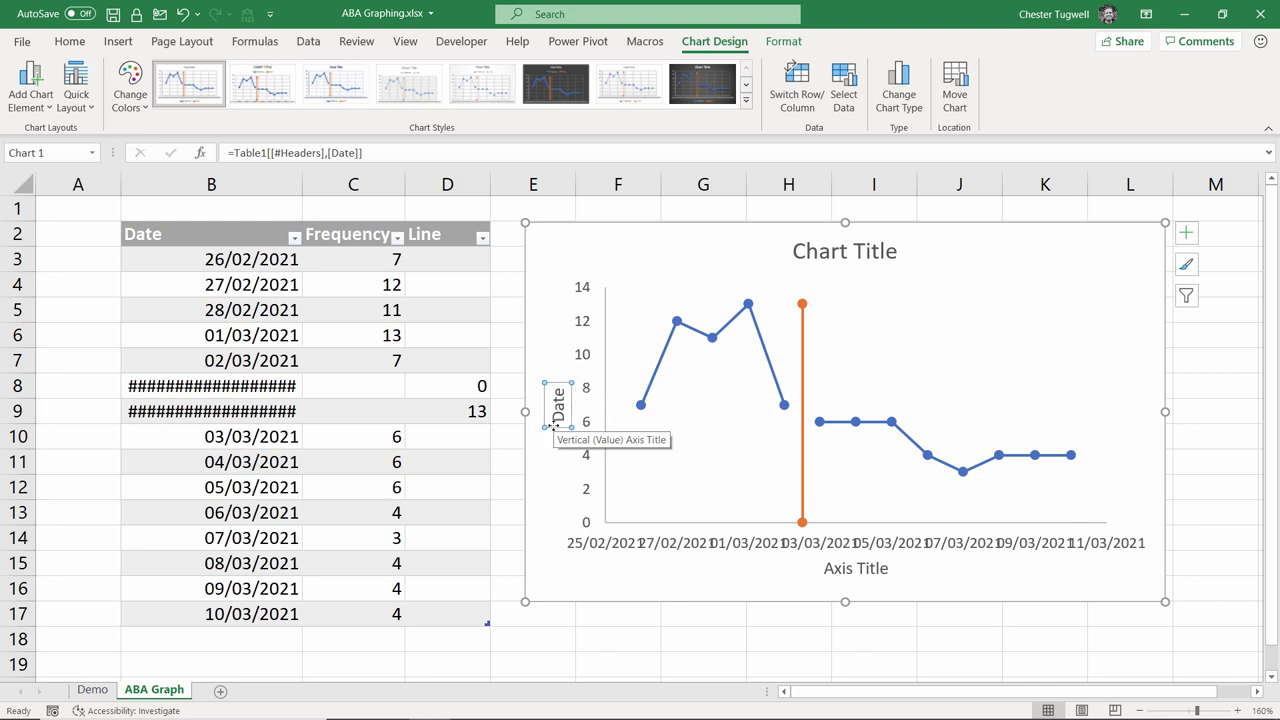
Step: Link the chart's horizontal axis title to the Frequency header in C2
{"action": "left_click", "coordinate": [843, 570]}
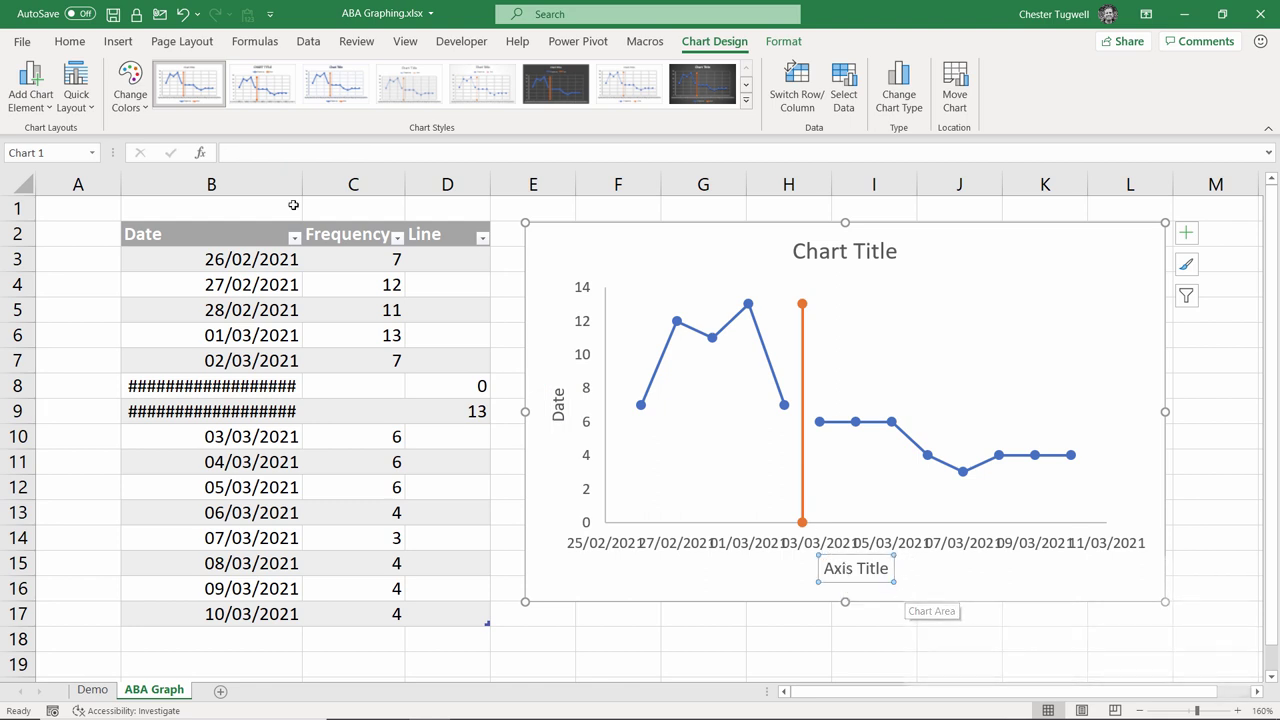
{"action": "left_click", "coordinate": [259, 152]}
{"action": "type", "text": "="}
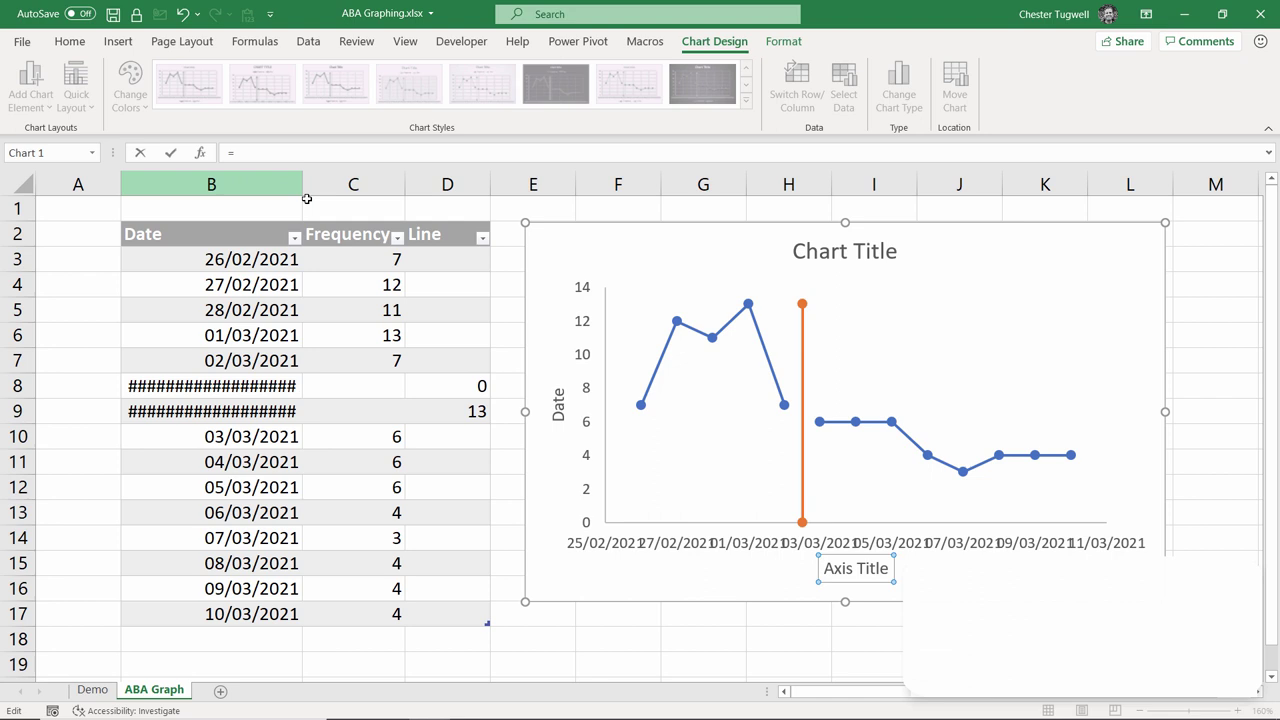
{"action": "left_click", "coordinate": [353, 234]}
{"action": "key", "text": "Return"}
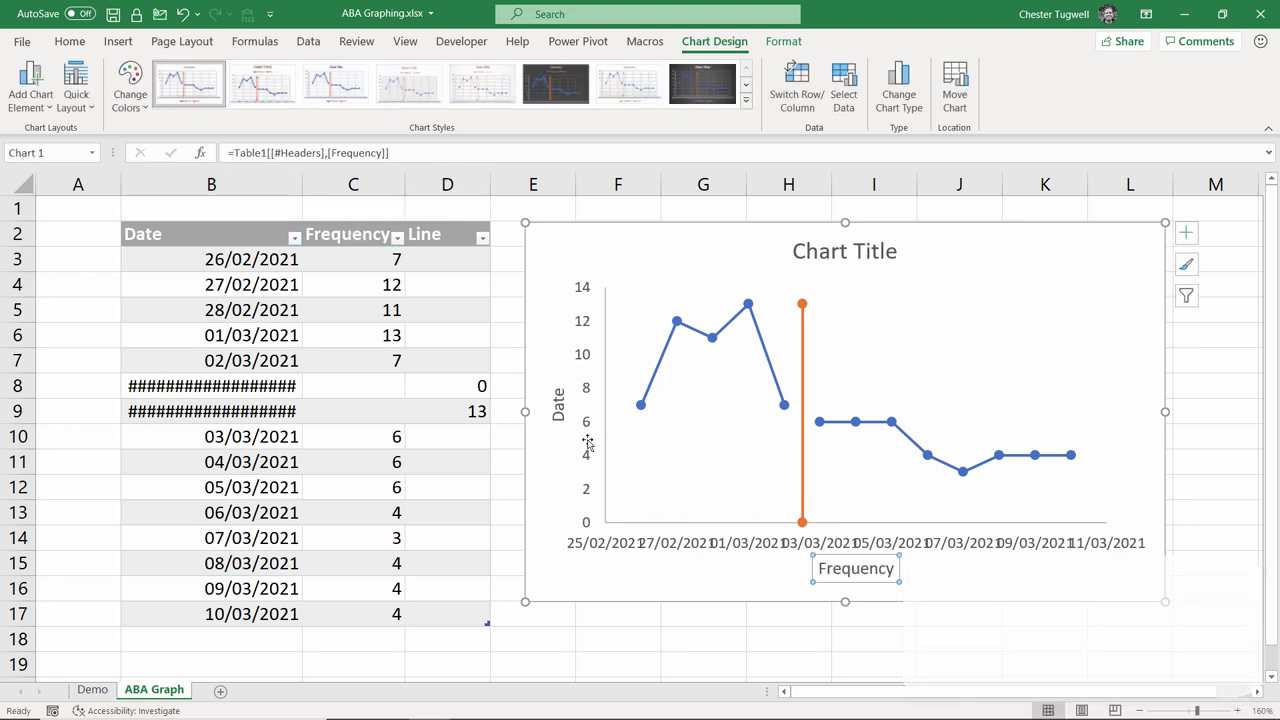
Step: Apply the custom number format dd-mm to the date labels on the chart's horizontal axis
{"action": "left_click", "coordinate": [757, 548]}
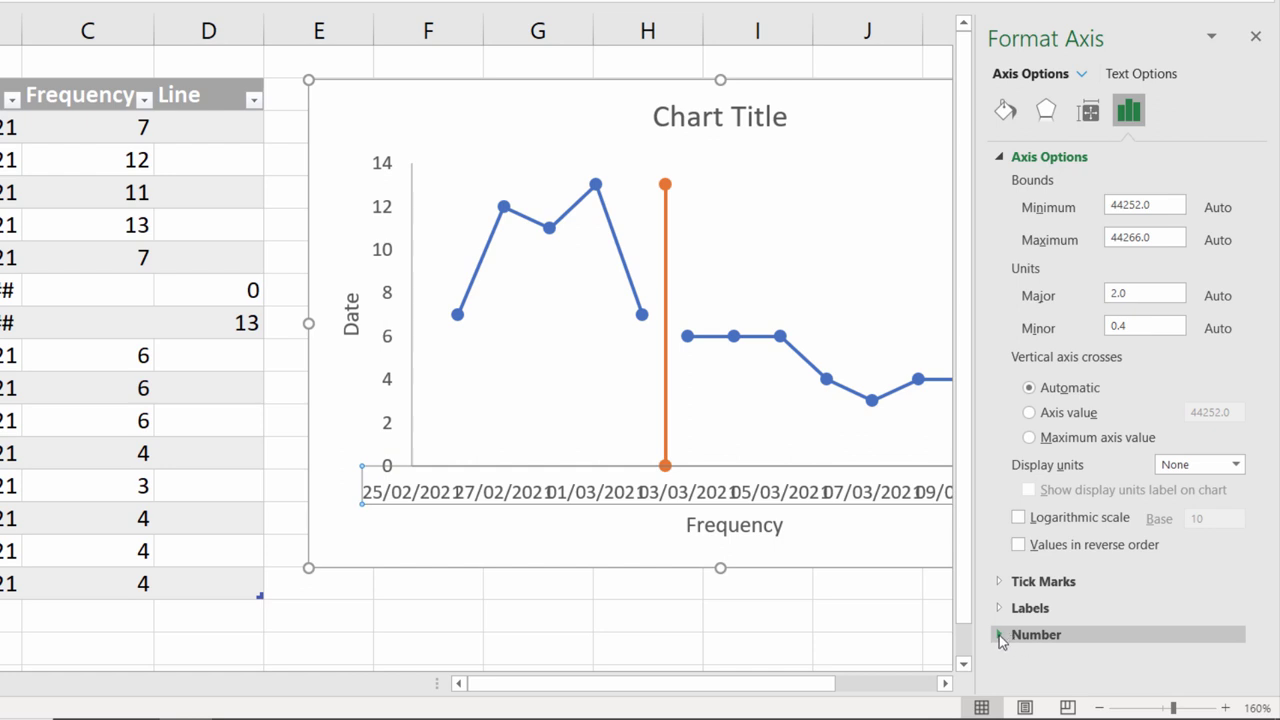
{"action": "left_click", "coordinate": [1001, 638]}
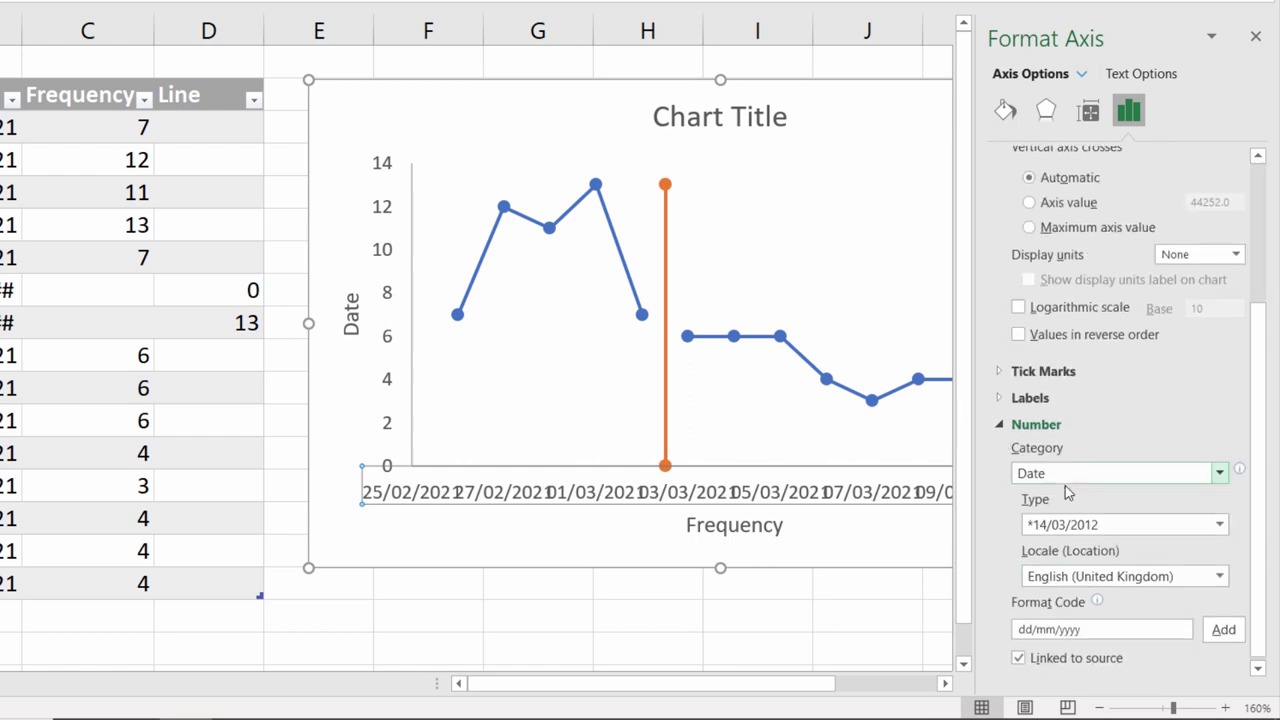
{"action": "left_click", "coordinate": [1096, 627]}
{"action": "left_click_drag", "start_coordinate": [1096, 627], "coordinate": [1017, 628]}
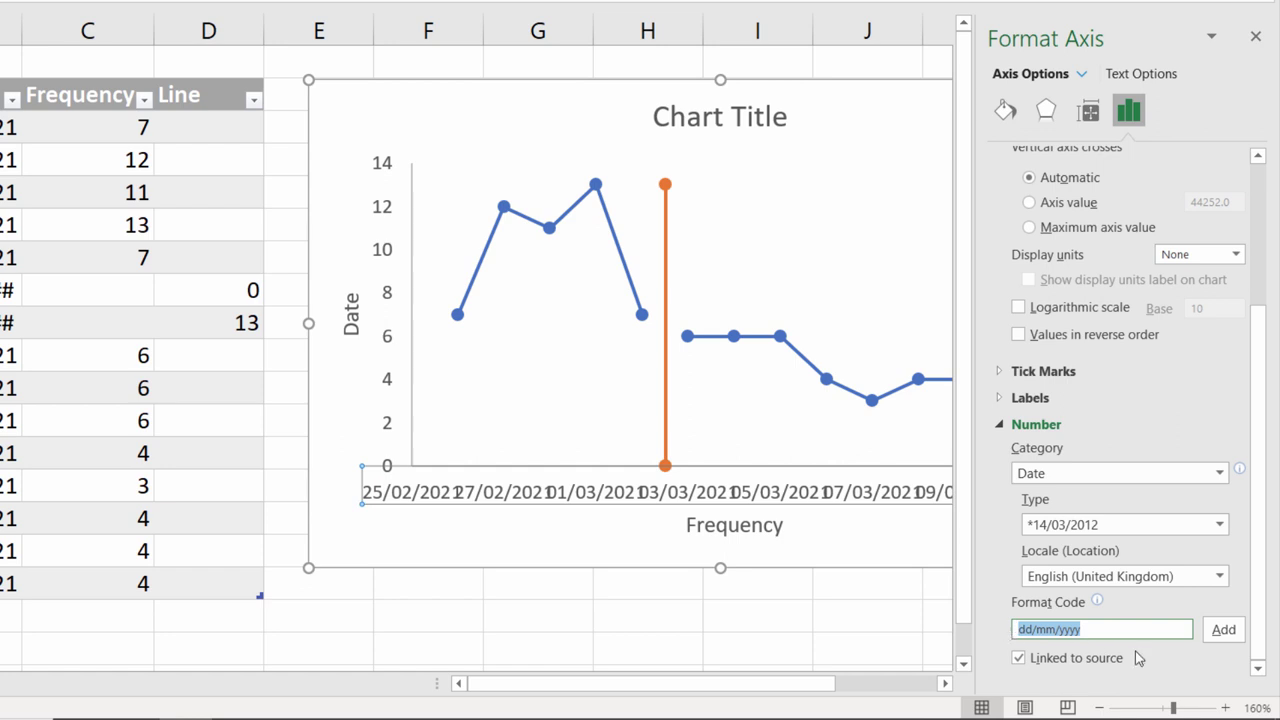
{"action": "key", "text": "BackSpace"}
{"action": "type", "text": "d"}
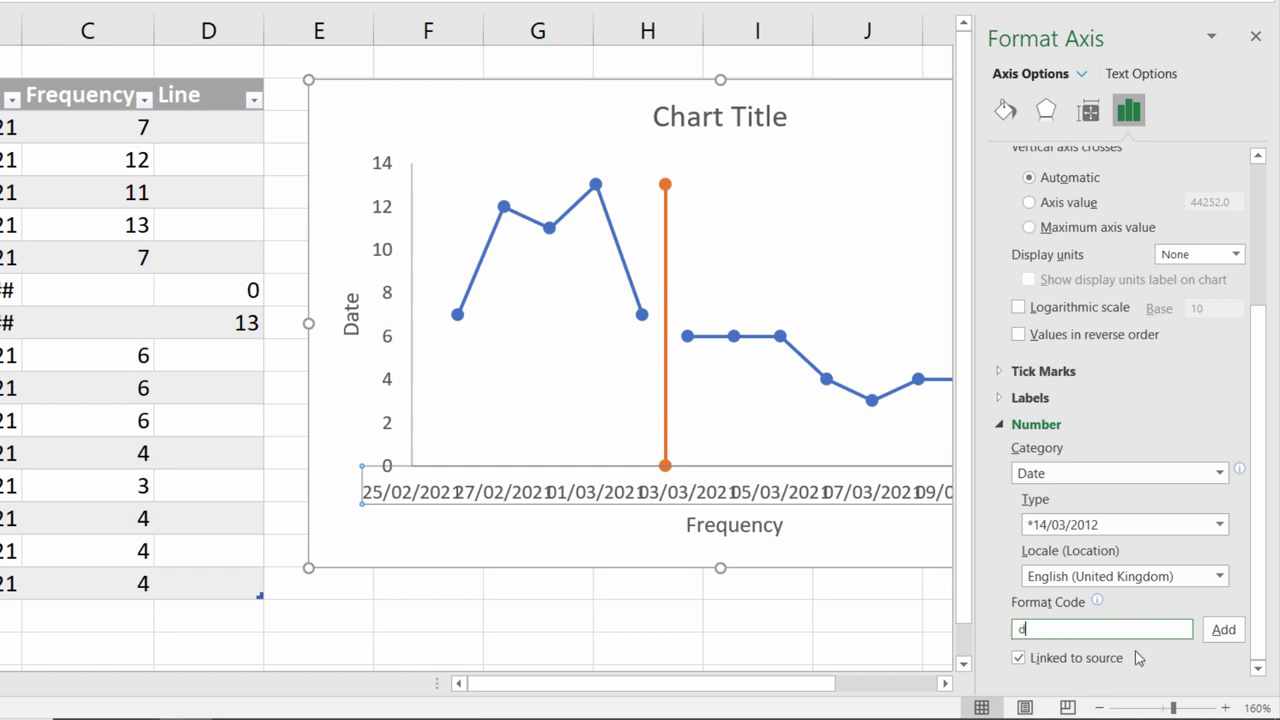
{"action": "type", "text": "d-mm"}
{"action": "left_click", "coordinate": [1224, 630]}
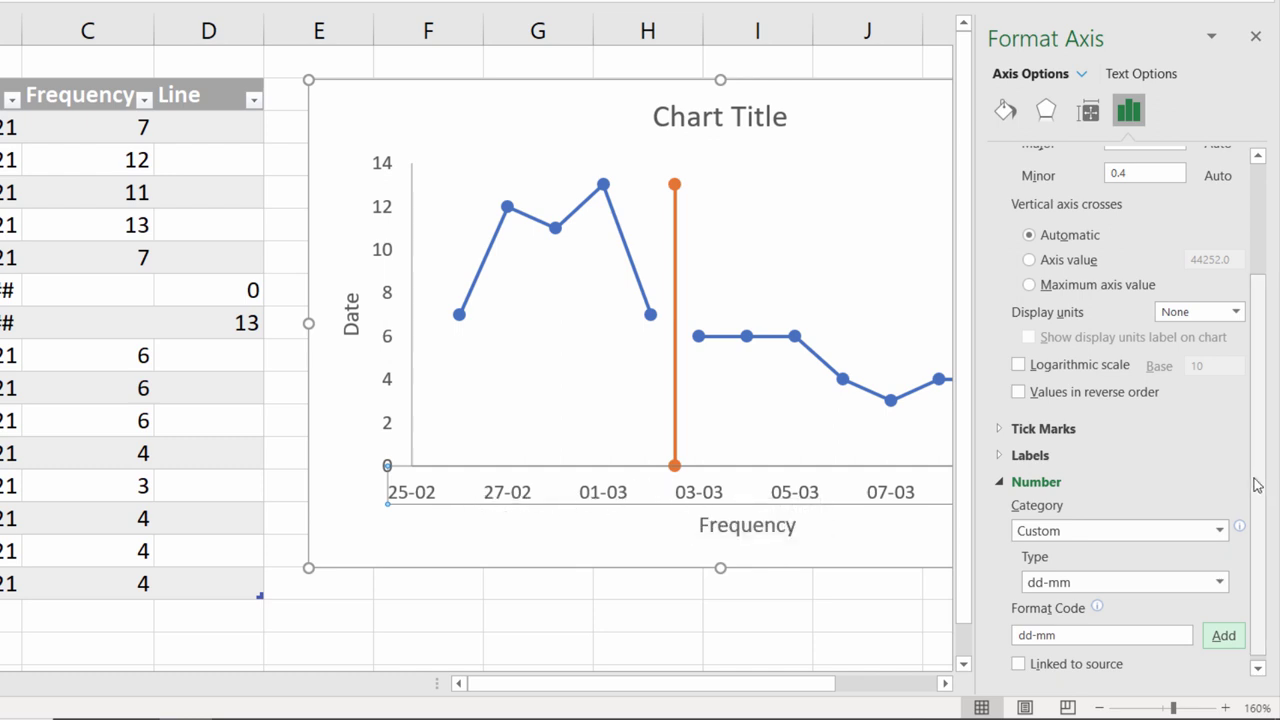
Step: Set the horizontal axis's major unit to 1.0
{"action": "left_click_drag", "start_coordinate": [1264, 483], "coordinate": [1252, 272]}
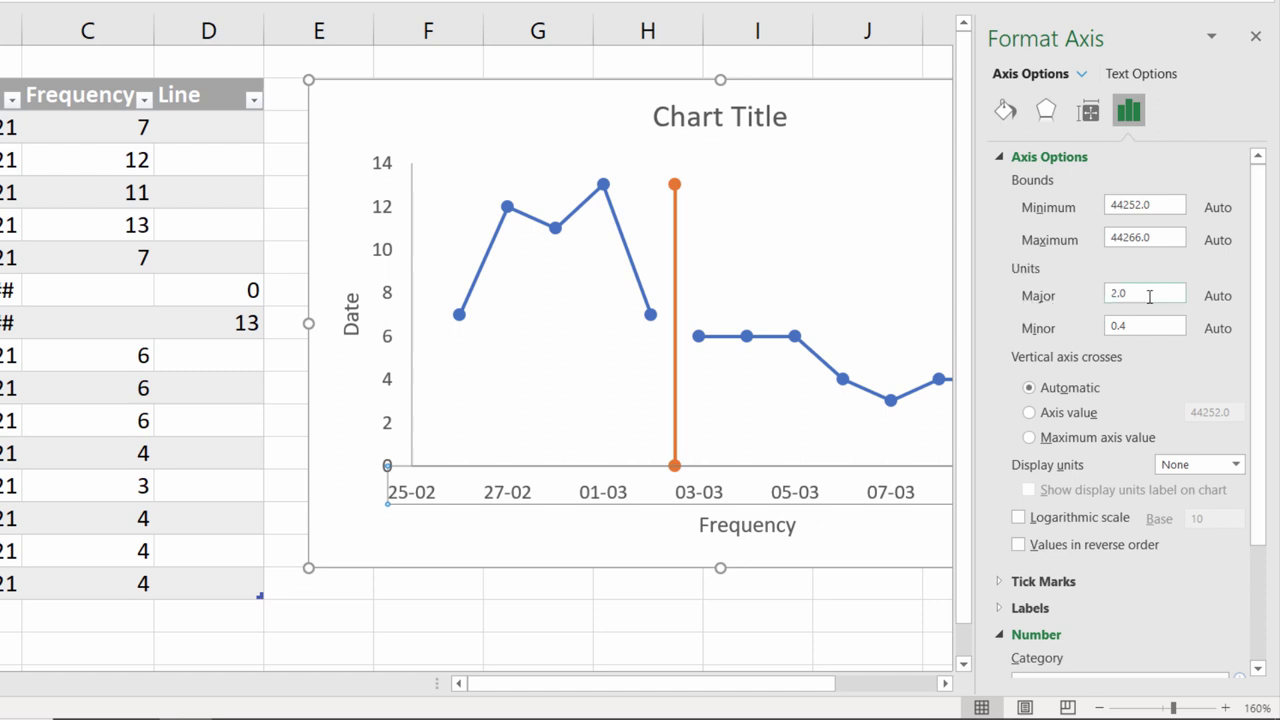
{"action": "left_click_drag", "start_coordinate": [1138, 297], "coordinate": [1084, 286]}
{"action": "key", "text": "Return"}
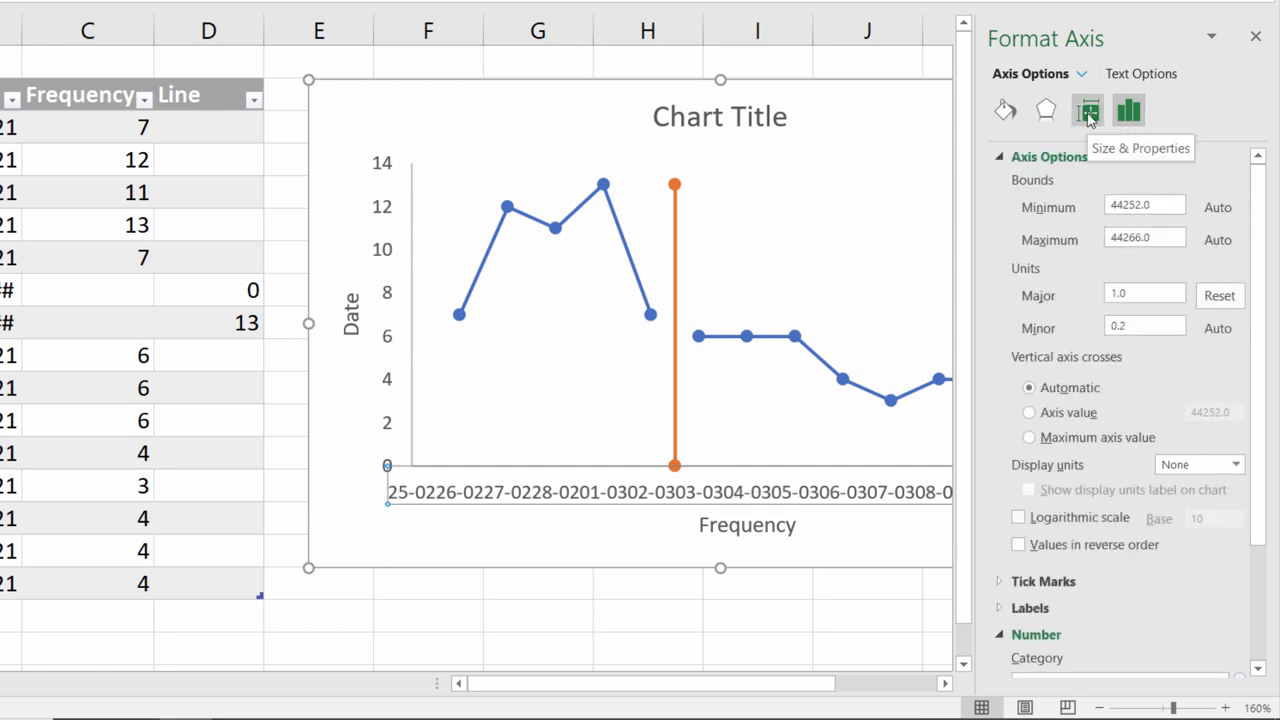
Step: Rotate all text of the horizontal axis labels by 90° and close the axis formatting options
{"action": "left_click", "coordinate": [1089, 114]}
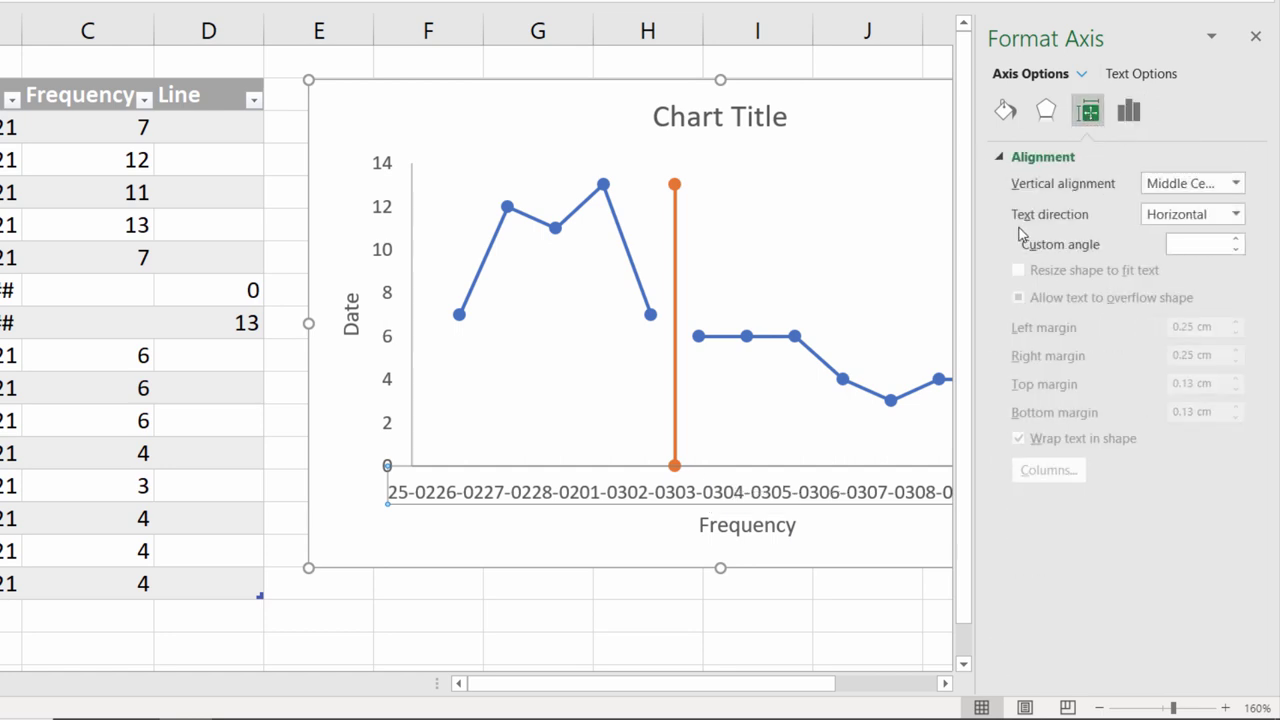
{"action": "left_click", "coordinate": [1235, 214]}
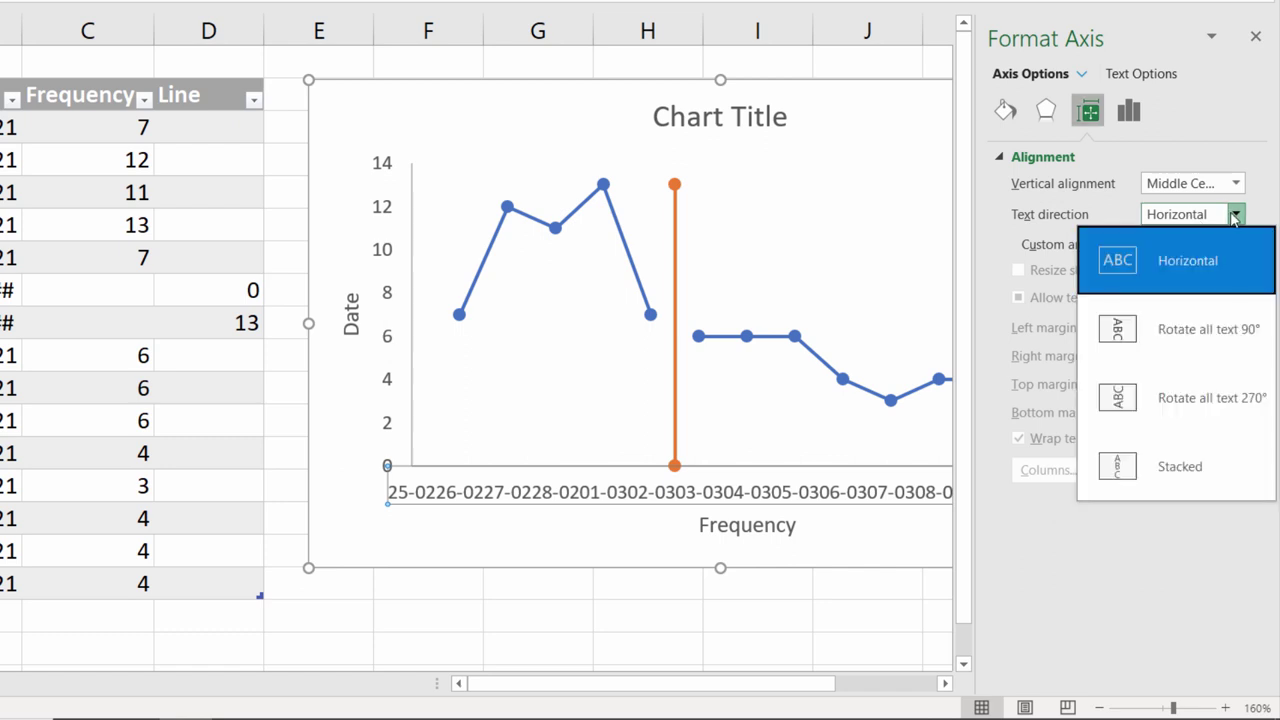
{"action": "left_click", "coordinate": [1213, 328]}
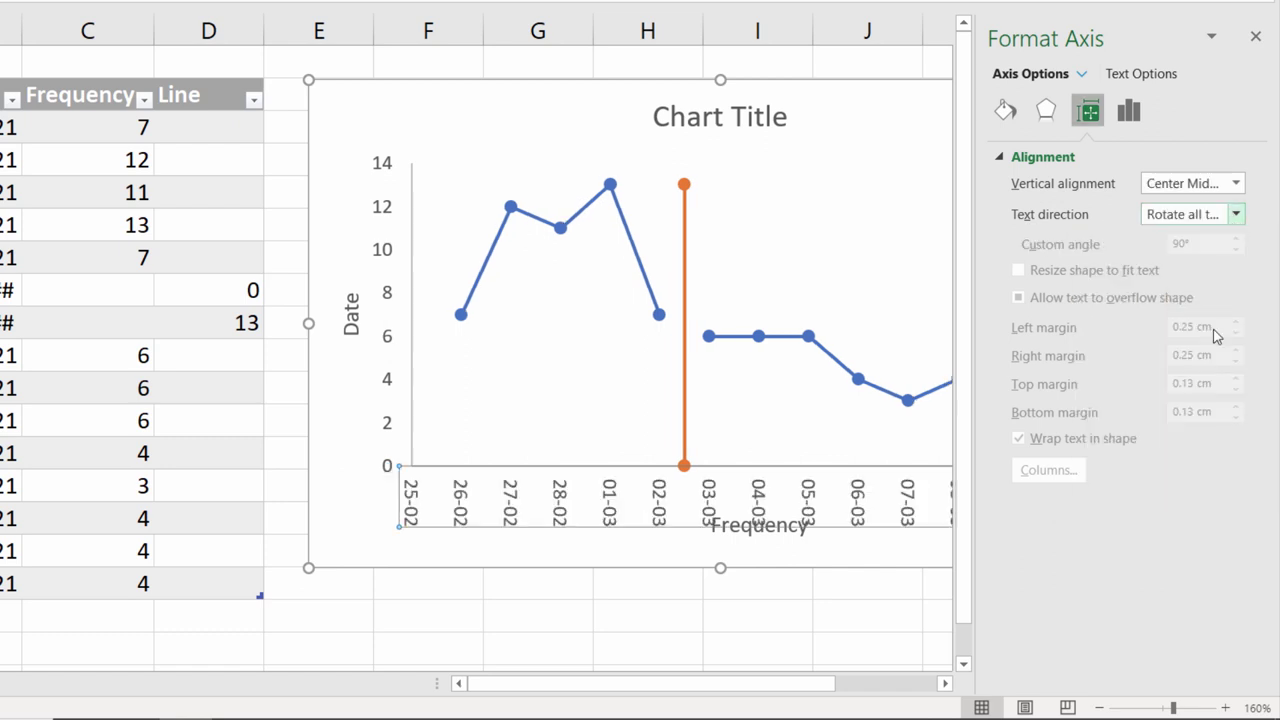
{"action": "left_click", "coordinate": [1256, 38]}
Step: Make the chart taller by extending its lower edge by roughly two worksheet rows
{"action": "left_click", "coordinate": [742, 524]}
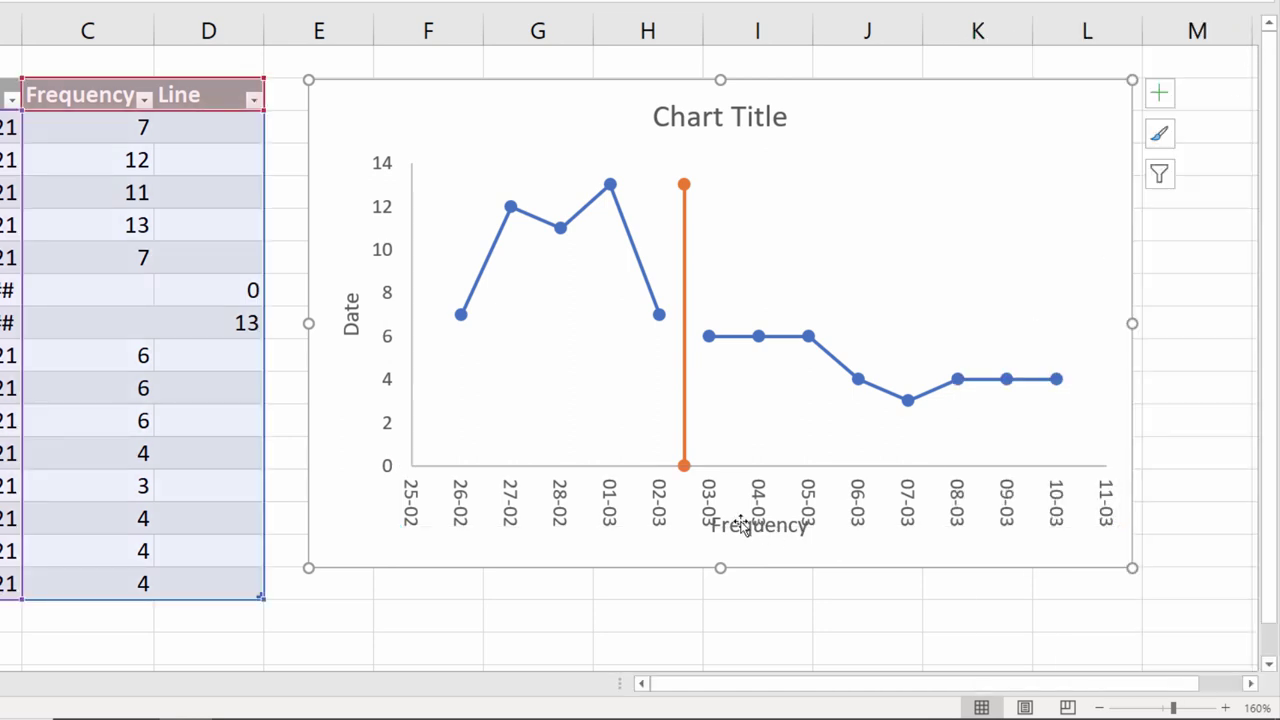
{"action": "left_click", "coordinate": [720, 570]}
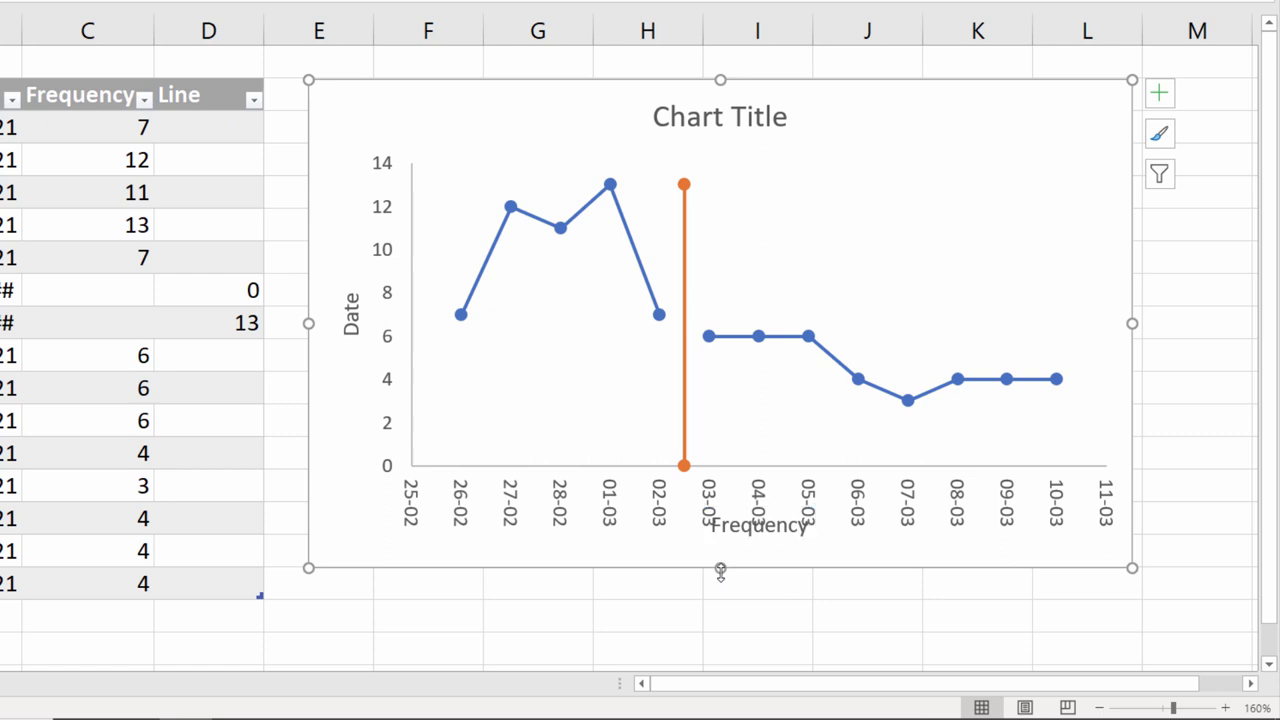
{"action": "left_click_drag", "start_coordinate": [720, 570], "coordinate": [726, 626]}
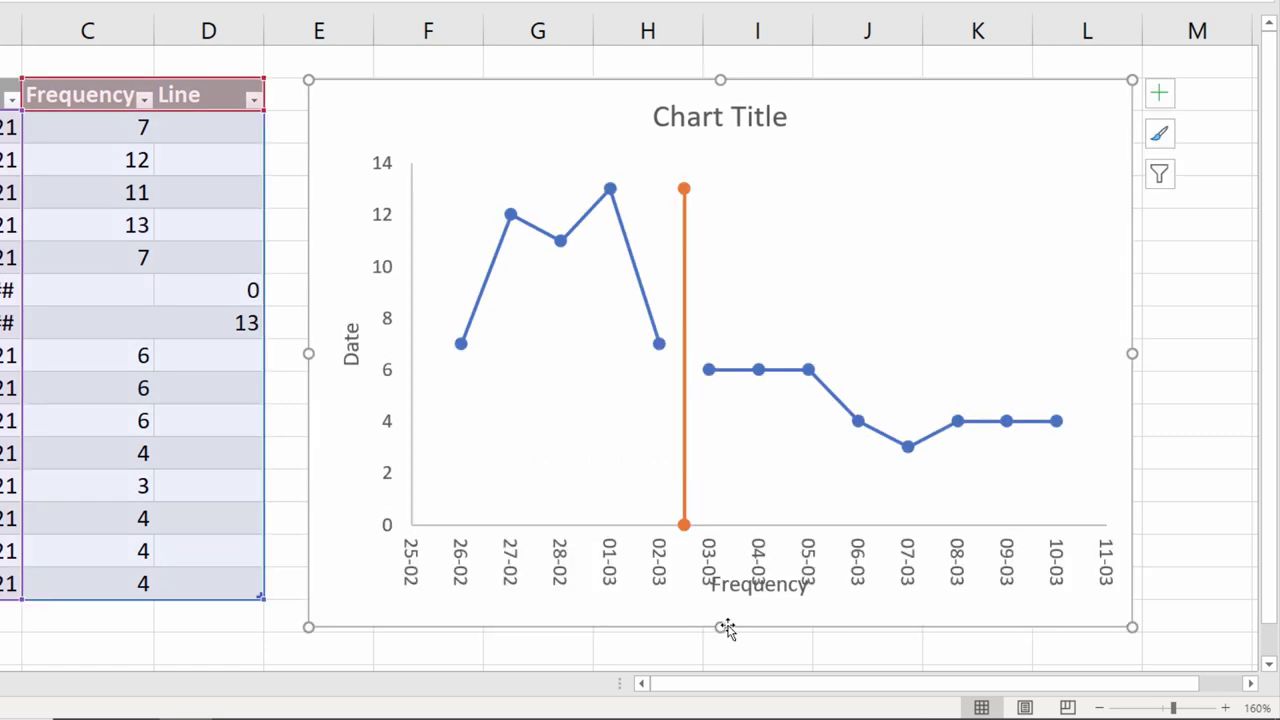
{"action": "left_click", "coordinate": [1197, 256]}
Step: Shorten the plot area from below and move the Frequency axis title down, clear of the date labels
{"action": "left_click", "coordinate": [948, 190]}
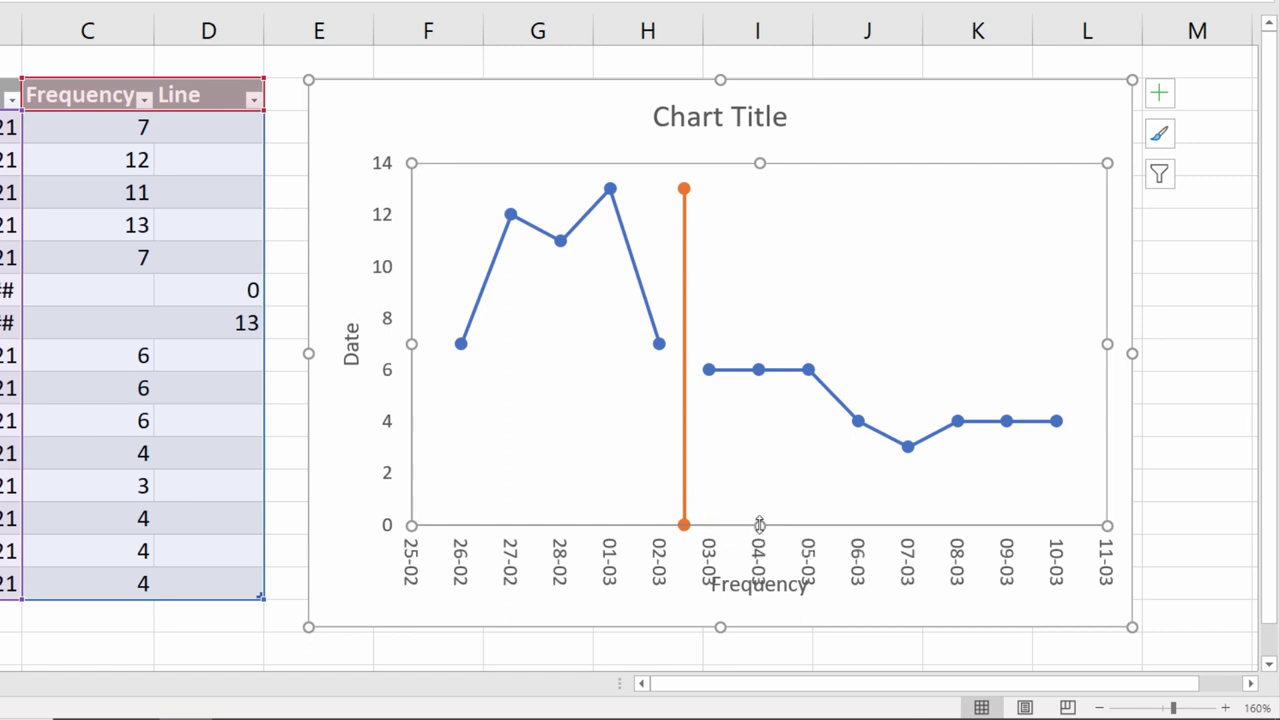
{"action": "left_click_drag", "start_coordinate": [760, 525], "coordinate": [760, 465]}
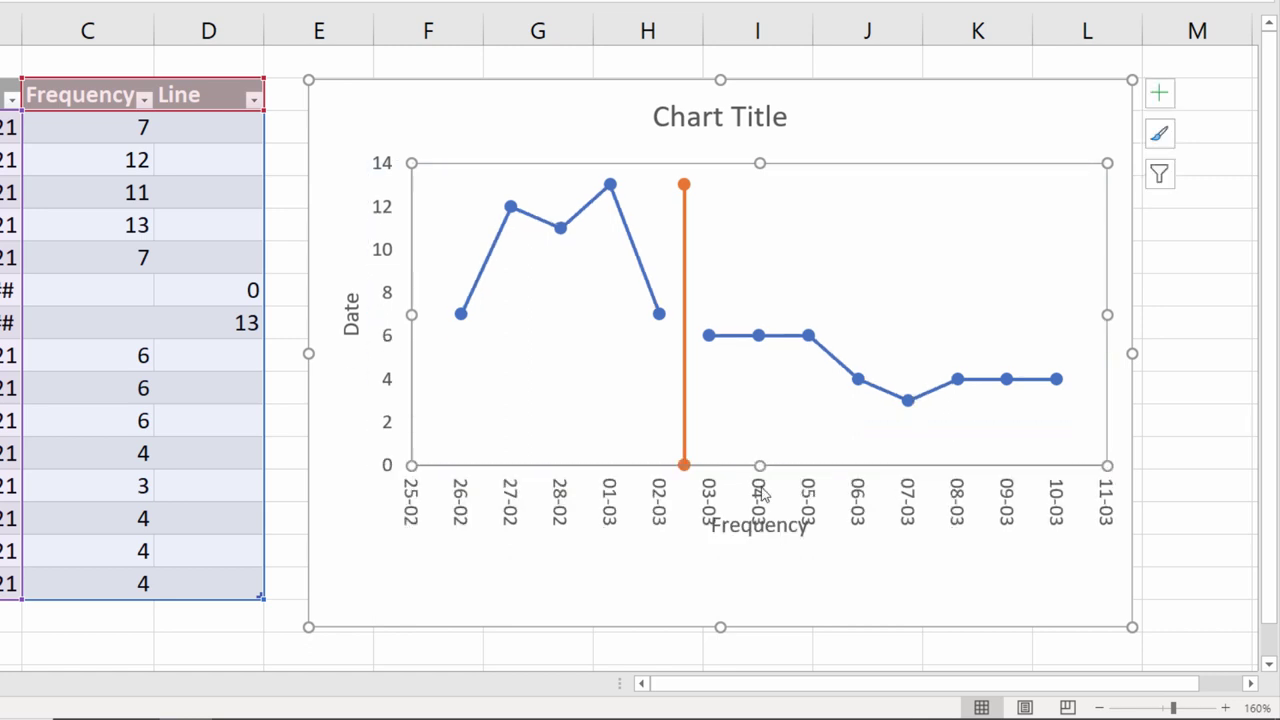
{"action": "left_click", "coordinate": [759, 525]}
{"action": "left_click_drag", "start_coordinate": [762, 542], "coordinate": [760, 590]}
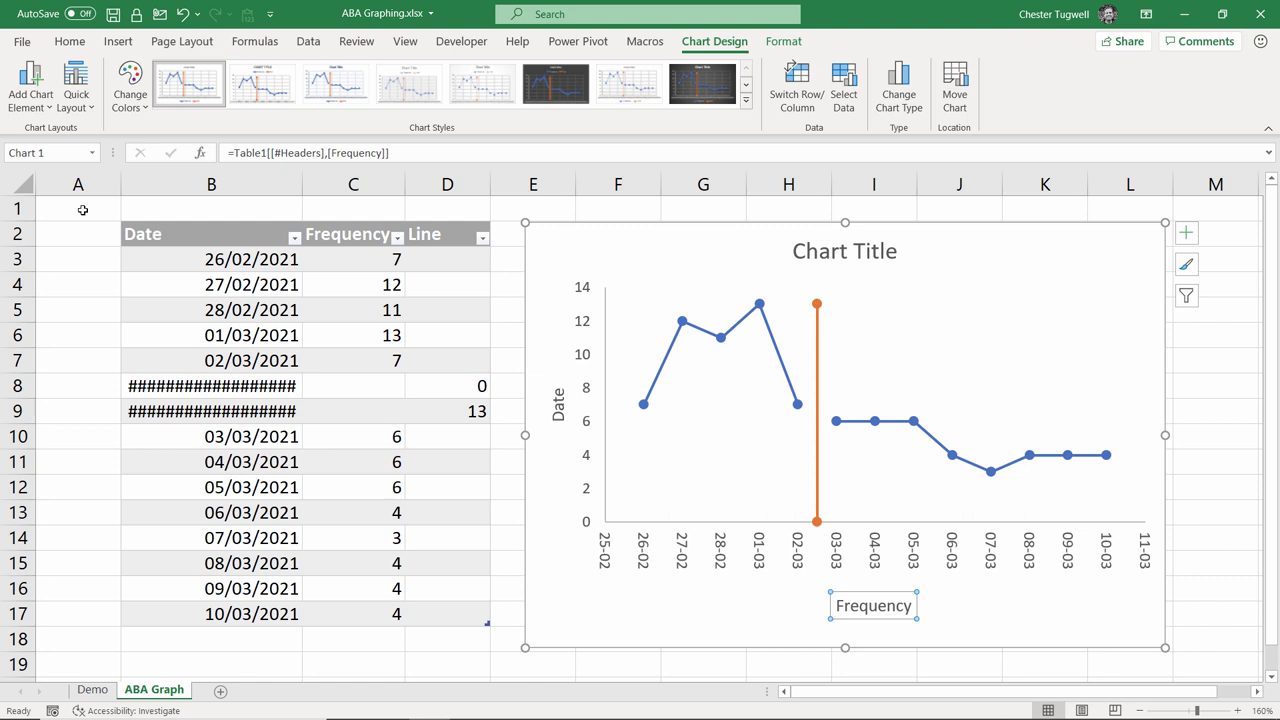
Step: Move the table two rows down so it starts in B4, and enter the heading "Example ABA Chart" in B2
{"action": "left_click_drag", "start_coordinate": [153, 232], "coordinate": [453, 672]}
{"action": "left_click", "coordinate": [213, 240]}
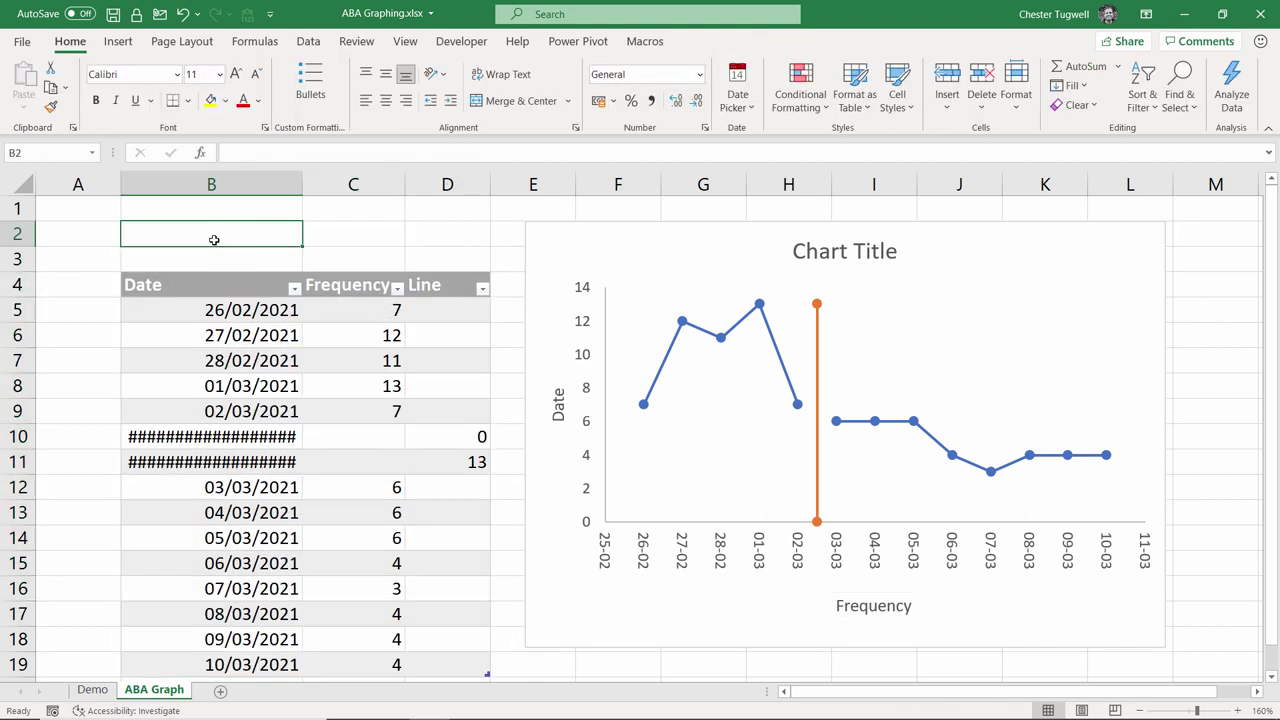
{"action": "type", "text": "Example A"}
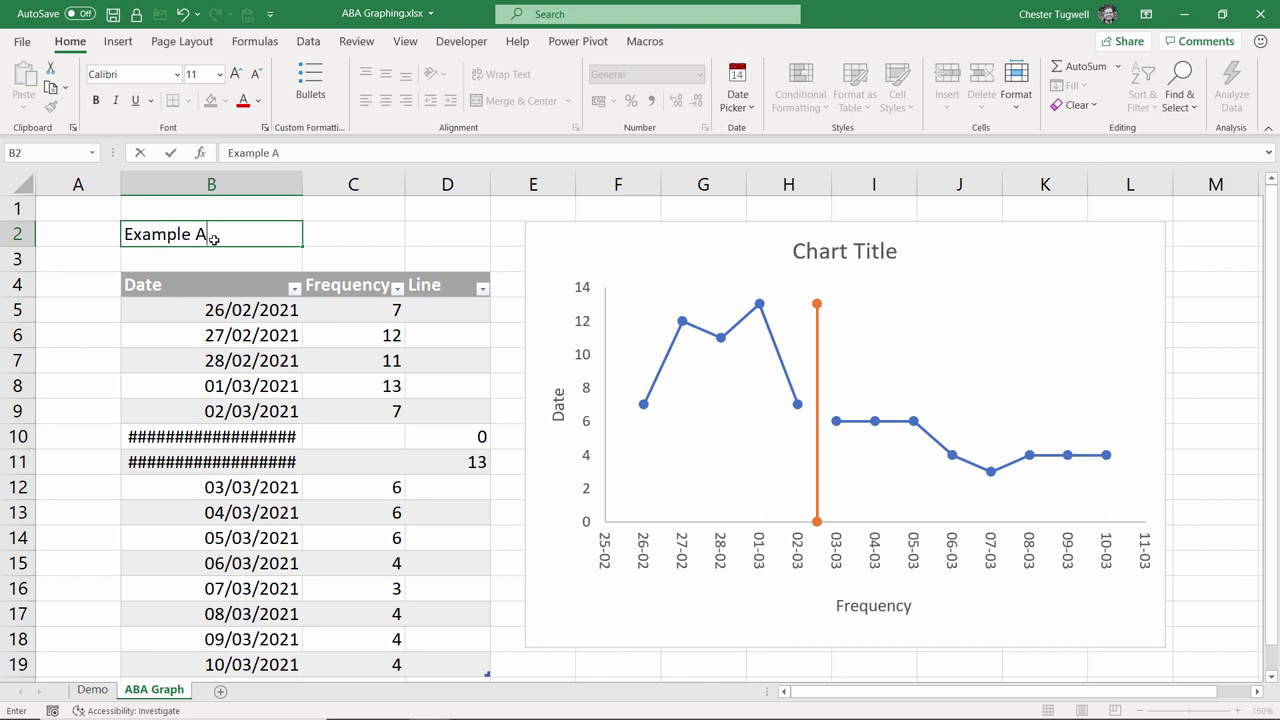
{"action": "type", "text": "BA Chart"}
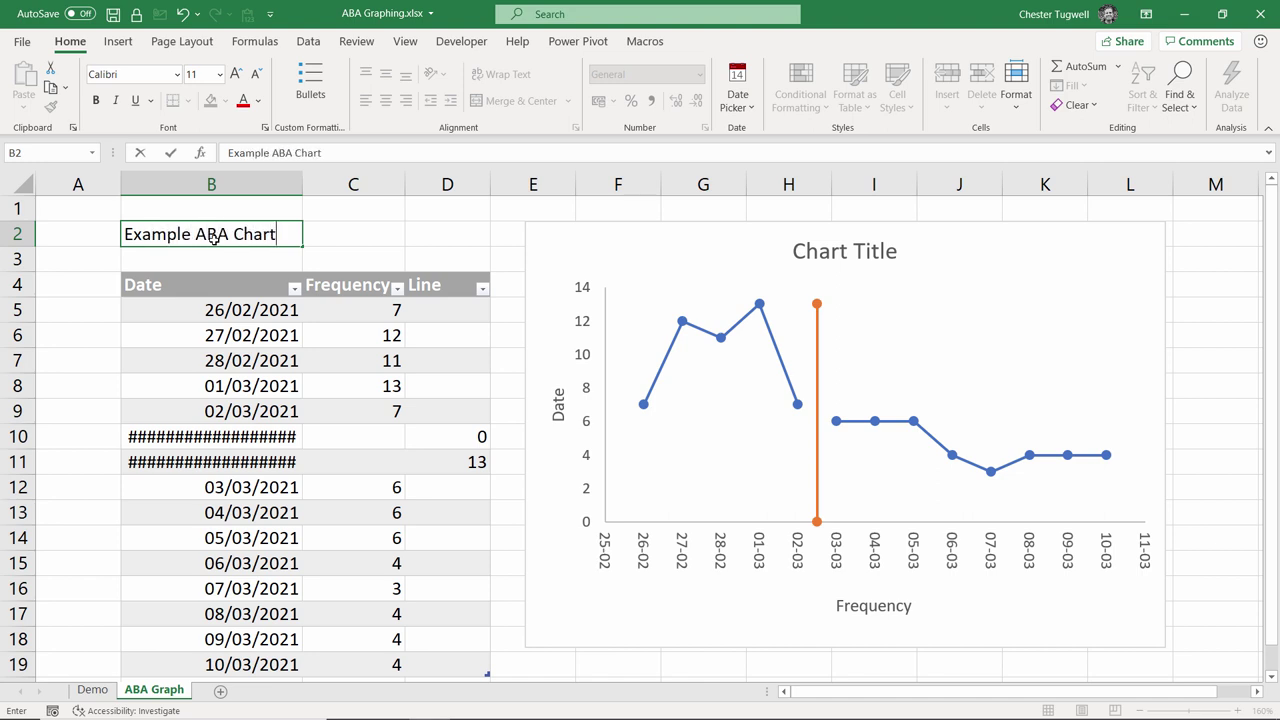
{"action": "left_click", "coordinate": [374, 242]}
Step: Link the chart title to the heading in cell B2
{"action": "left_click", "coordinate": [850, 254]}
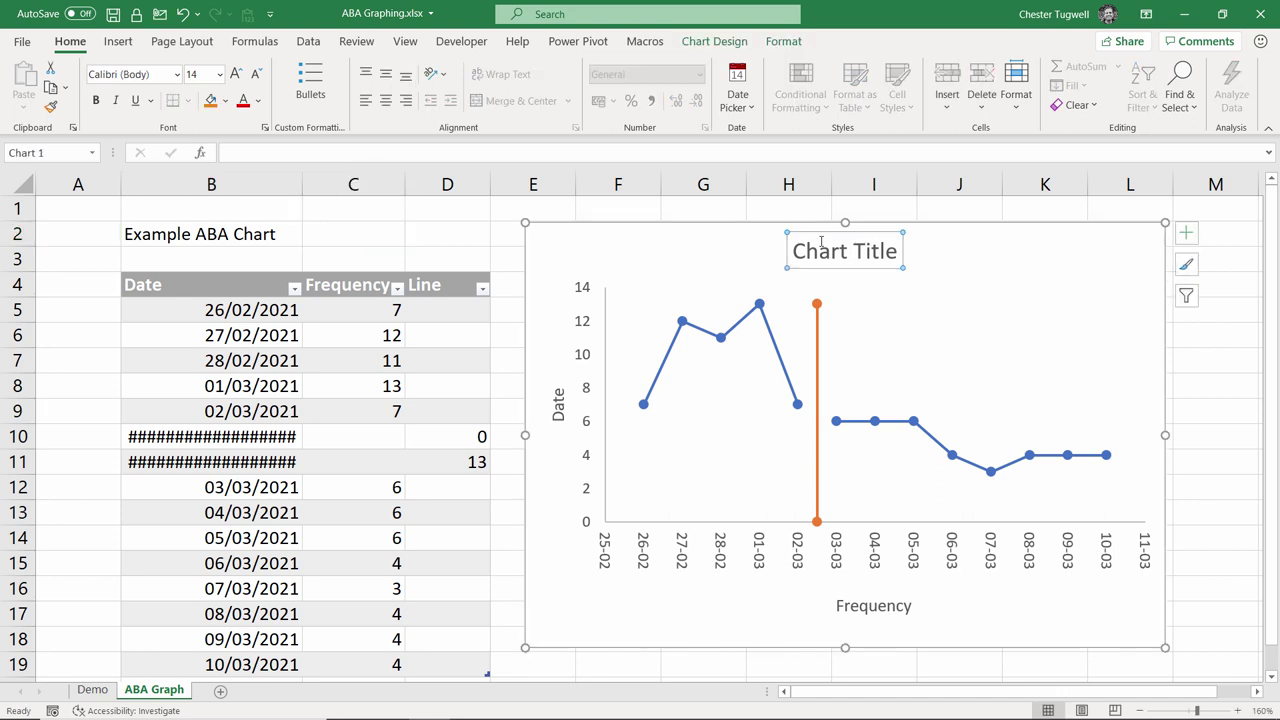
{"action": "left_click", "coordinate": [249, 153]}
{"action": "type", "text": "="}
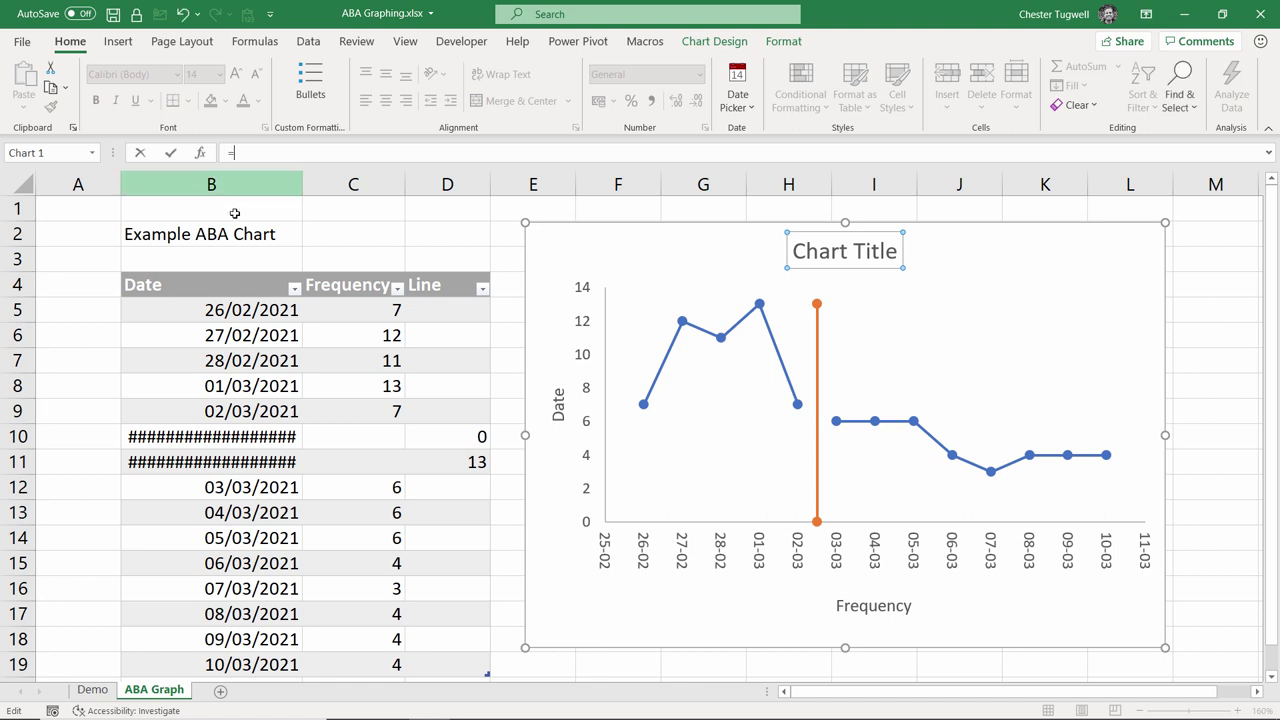
{"action": "left_click", "coordinate": [172, 236]}
{"action": "key", "text": "Return"}
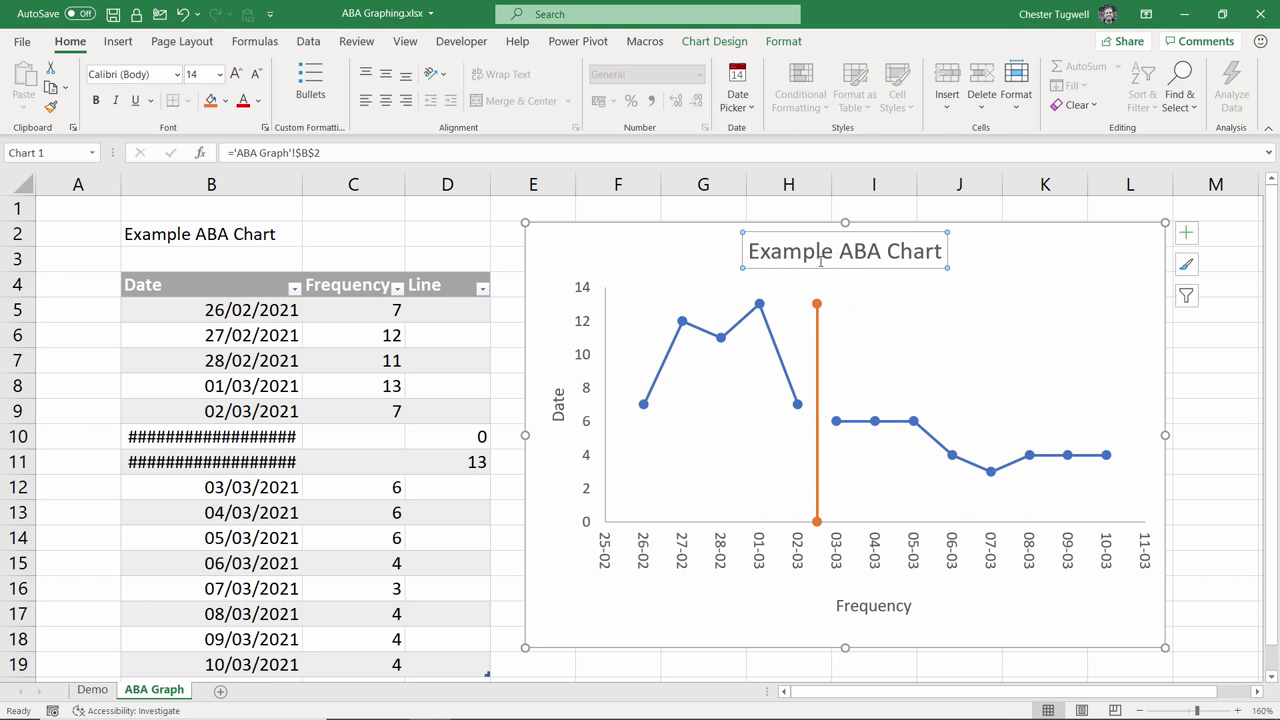
Step: Change the line colour of the Frequency data series to black
{"action": "left_click", "coordinate": [648, 362]}
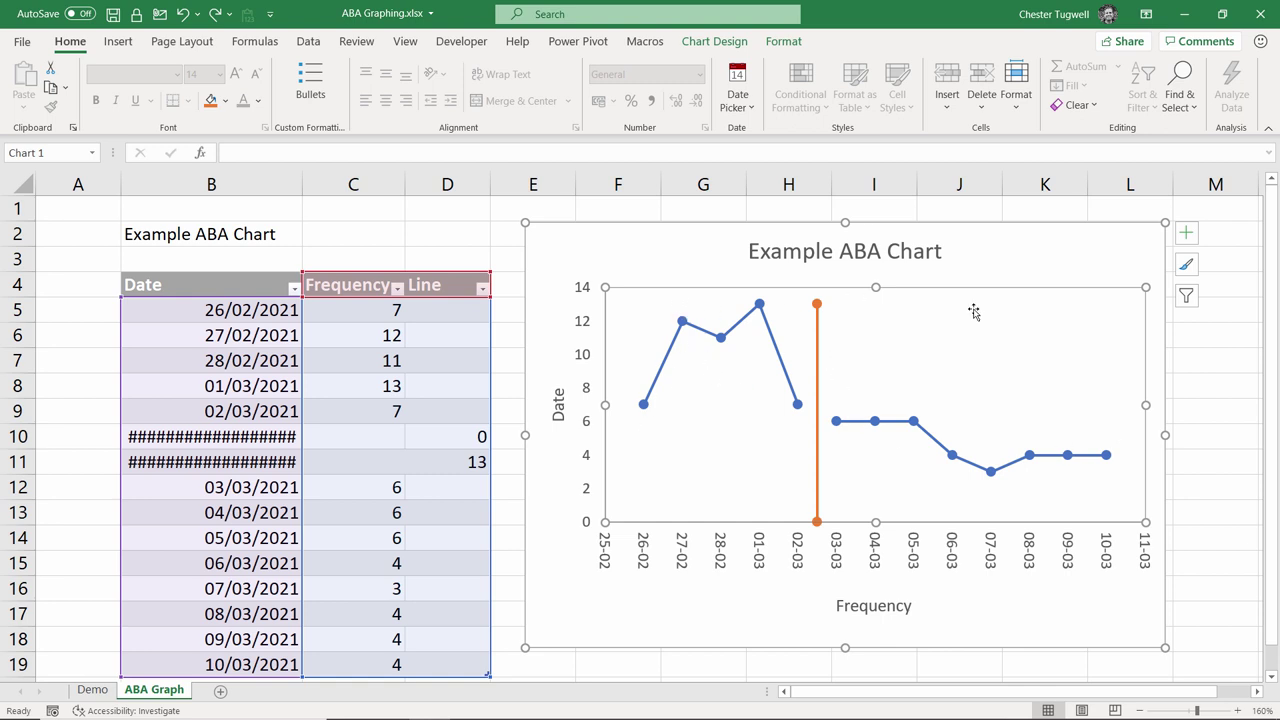
{"action": "left_click", "coordinate": [667, 362]}
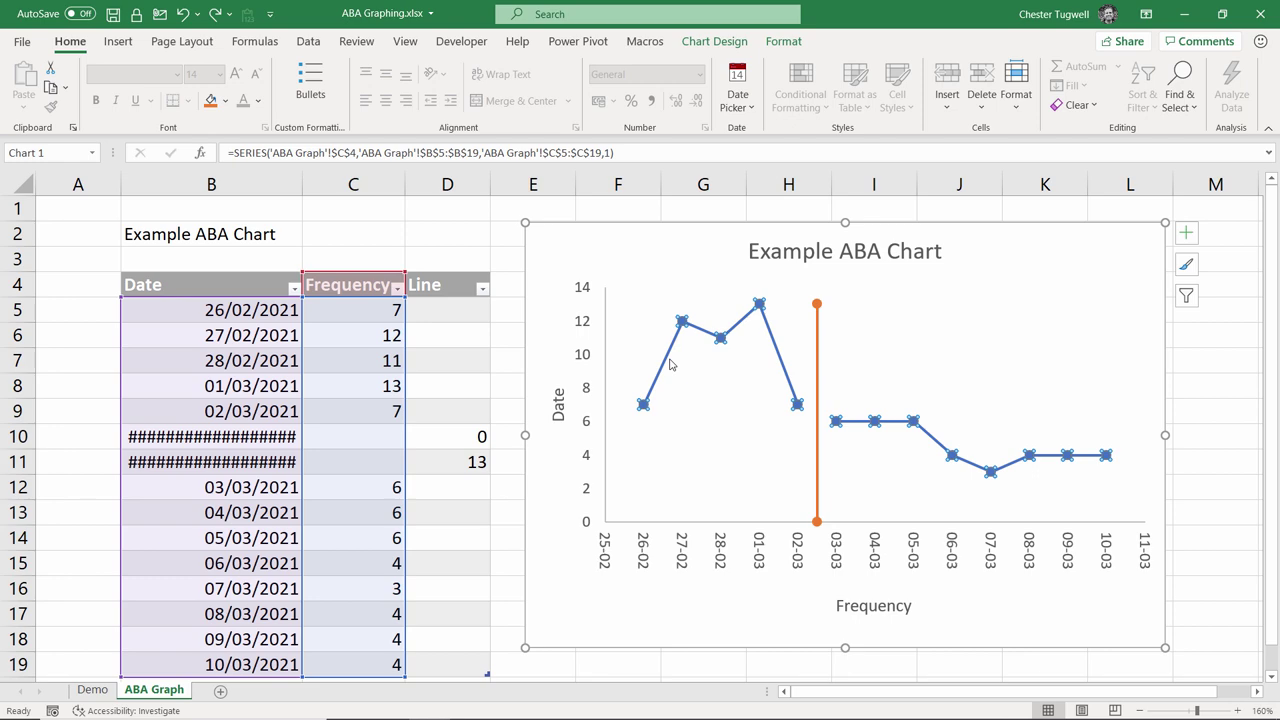
{"action": "key", "text": "ctrl+1"}
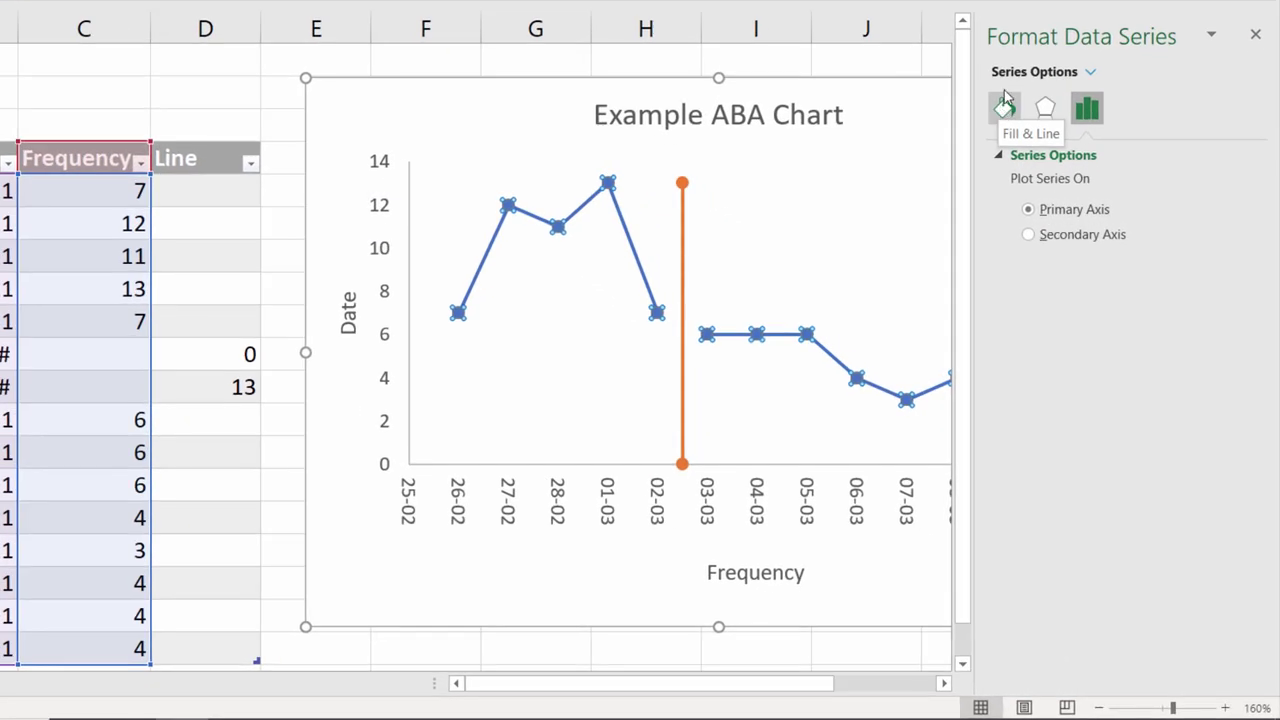
{"action": "left_click", "coordinate": [1005, 108]}
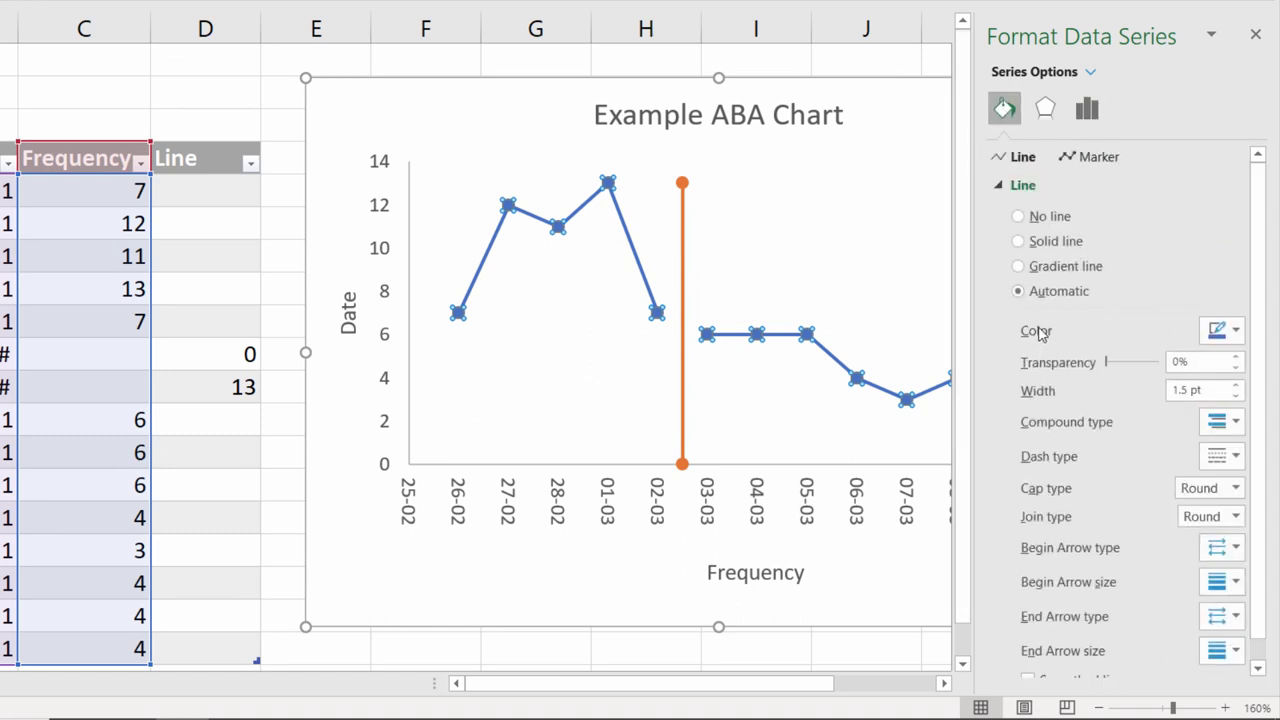
{"action": "left_click", "coordinate": [1236, 331]}
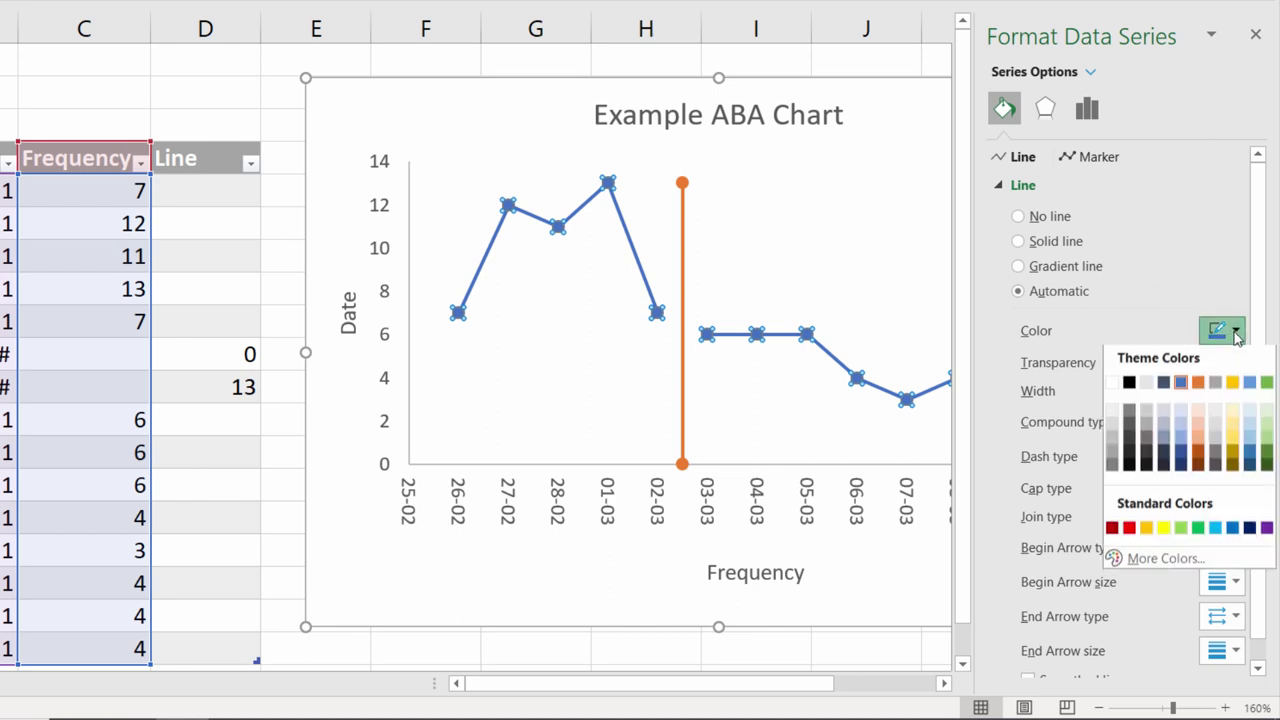
{"action": "left_click", "coordinate": [1129, 382]}
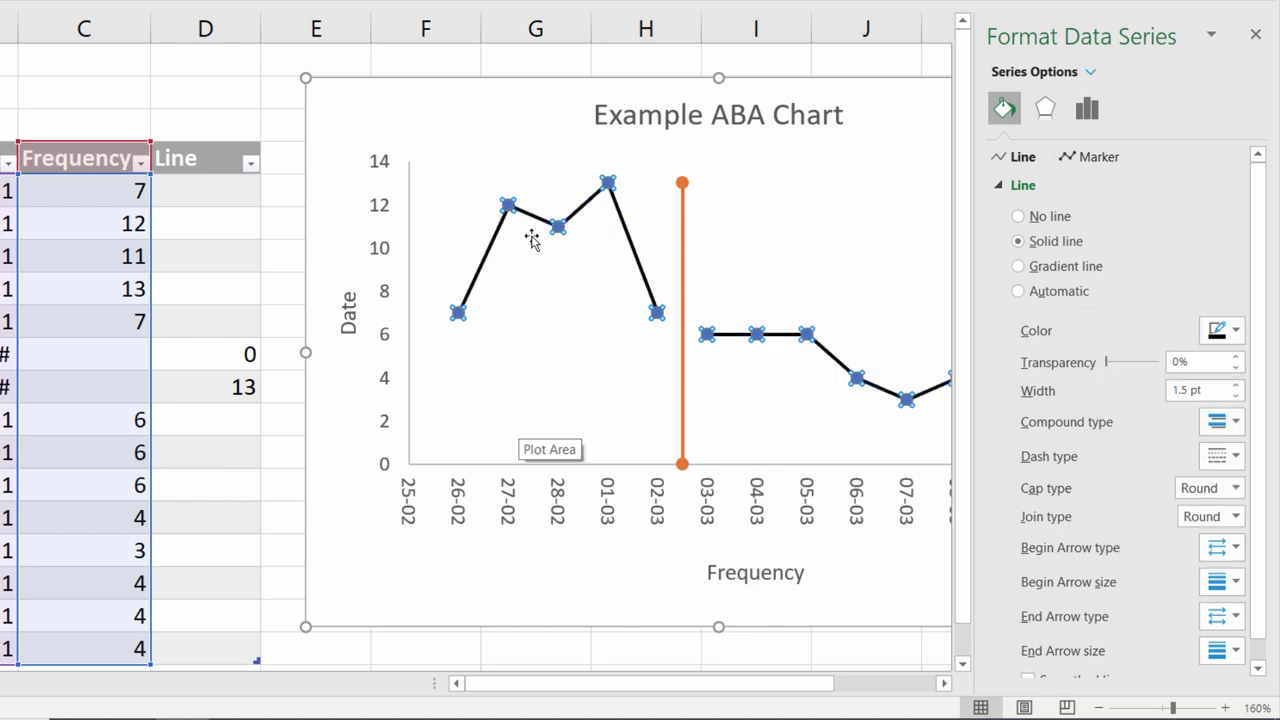
Step: Fill the markers of the Frequency series with black
{"action": "left_click", "coordinate": [1099, 160]}
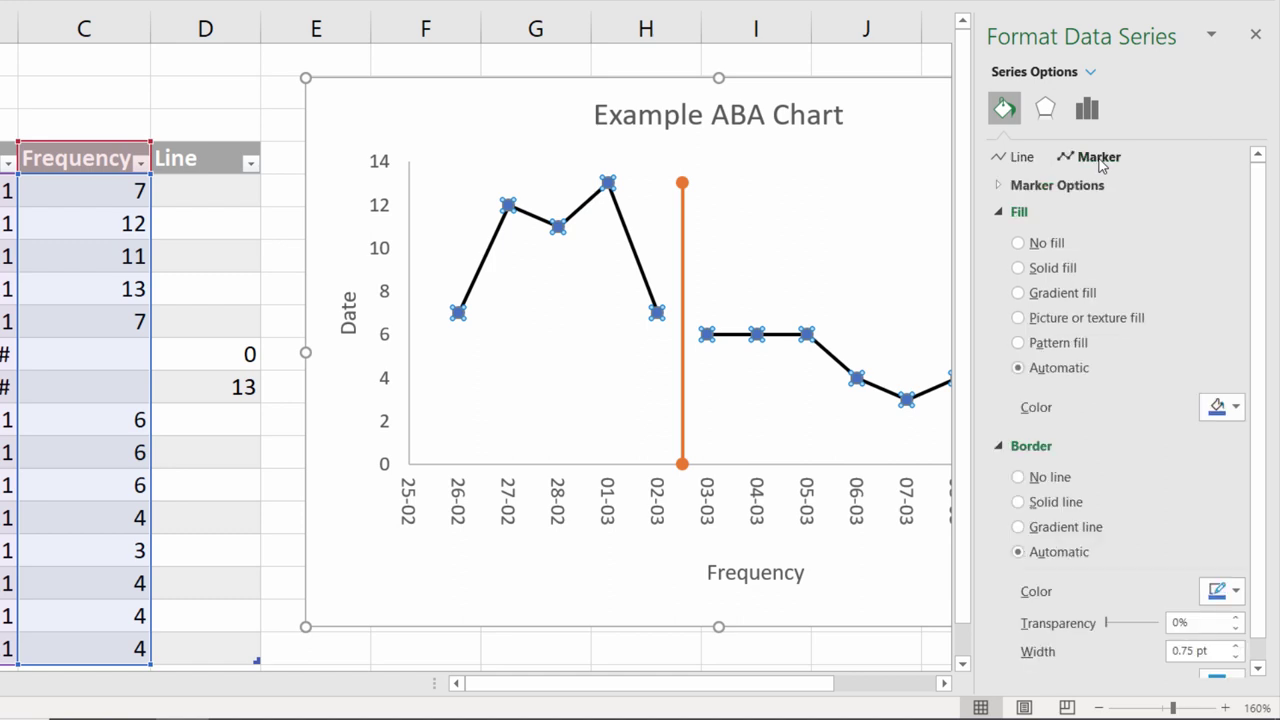
{"action": "left_click", "coordinate": [1237, 408]}
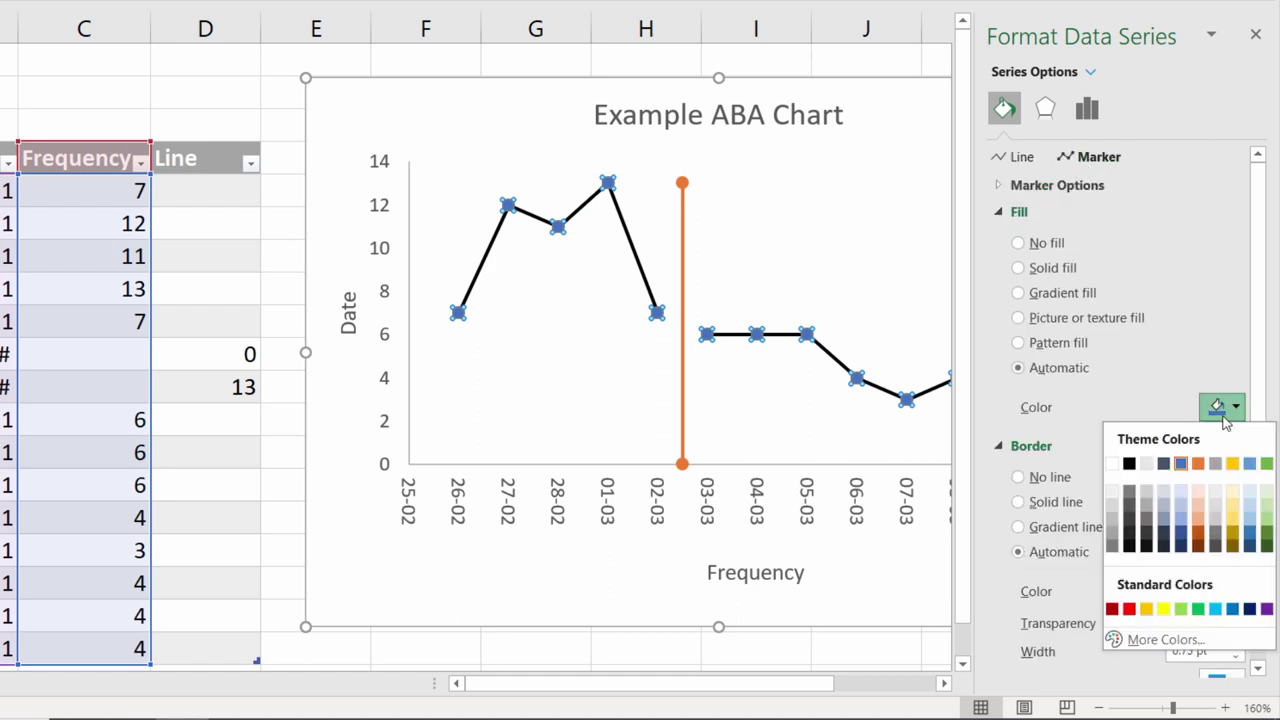
{"action": "left_click", "coordinate": [1129, 465]}
{"action": "left_click", "coordinate": [786, 203]}
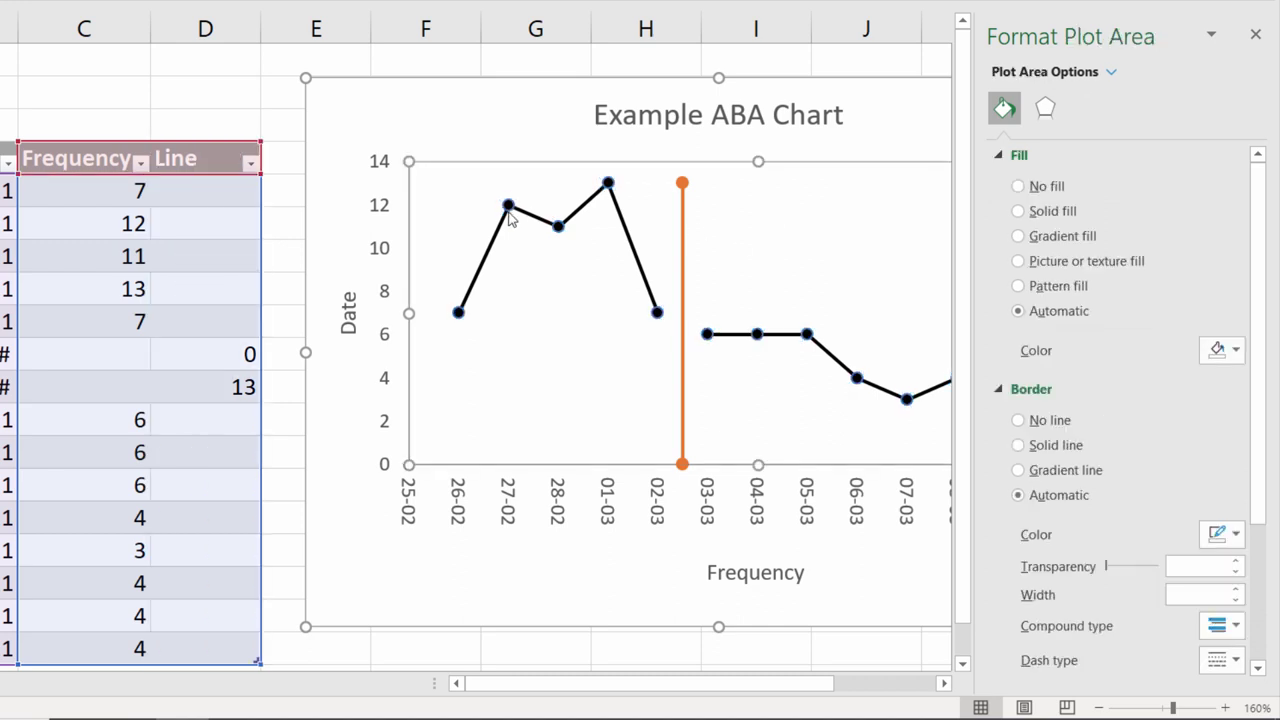
Step: Set the marker border colour of the Frequency series to black
{"action": "mouse_move", "coordinate": [509, 207]}
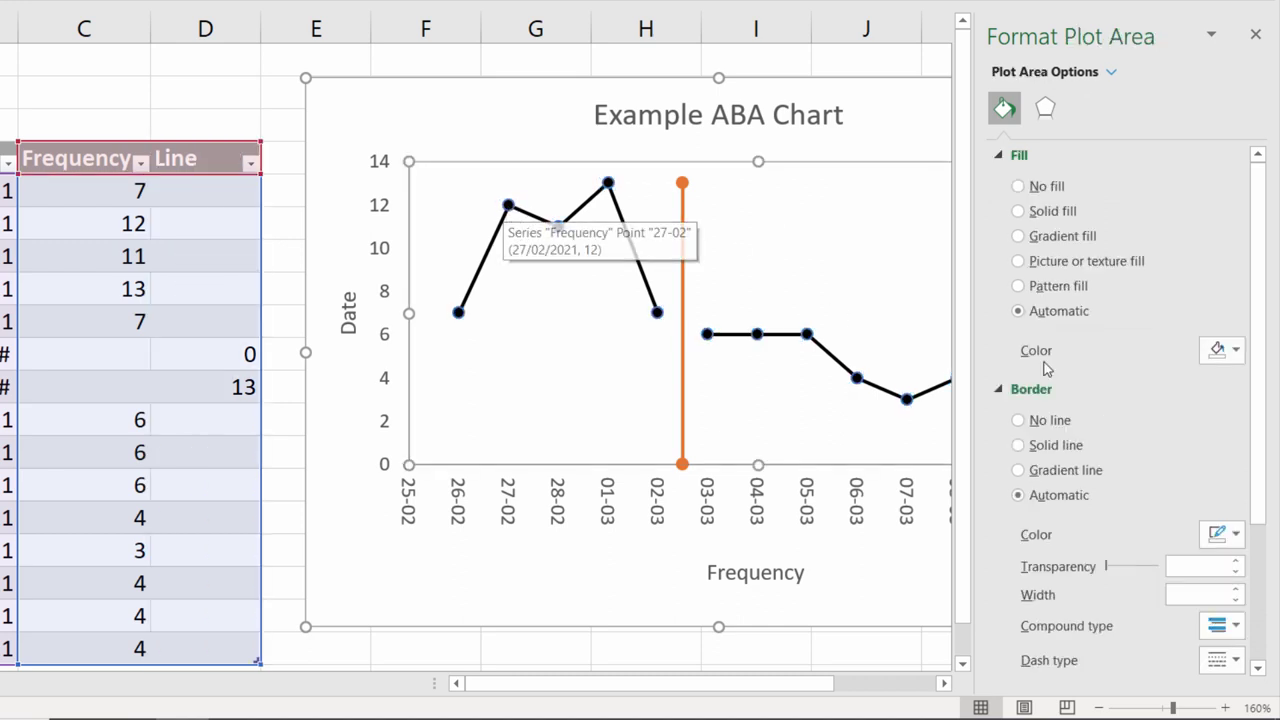
{"action": "left_click", "coordinate": [609, 185]}
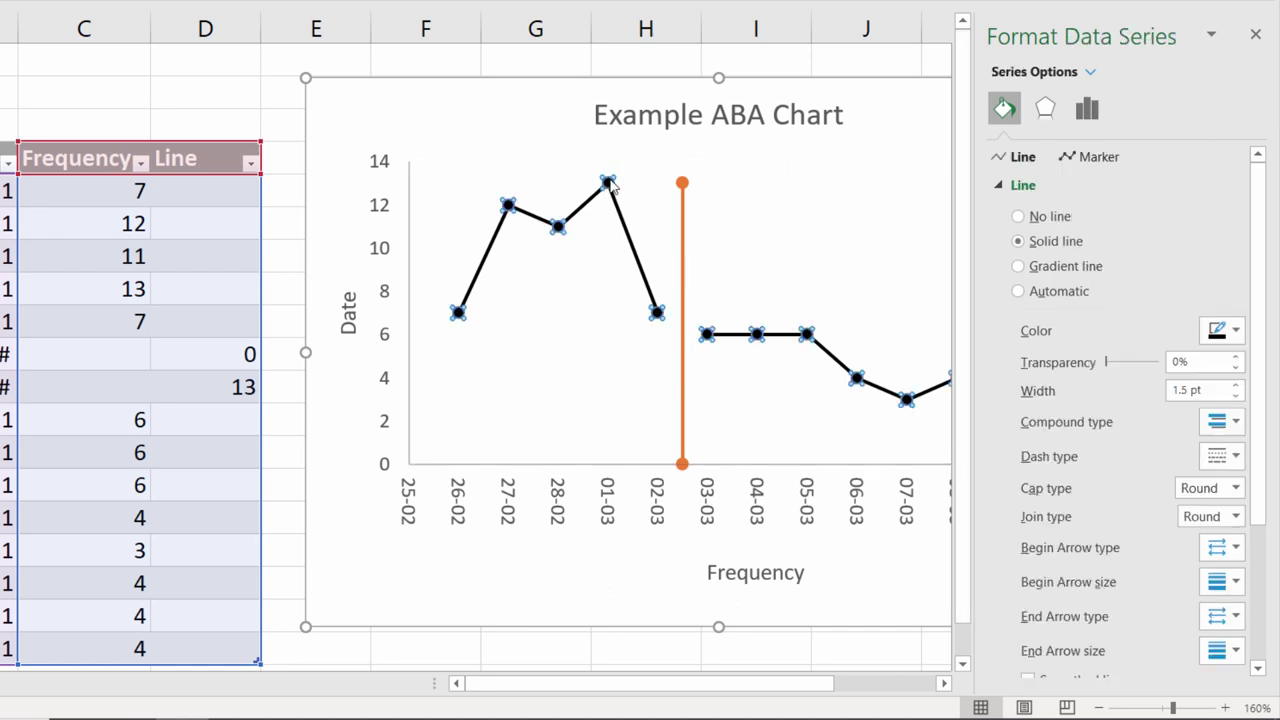
{"action": "left_click", "coordinate": [1104, 160]}
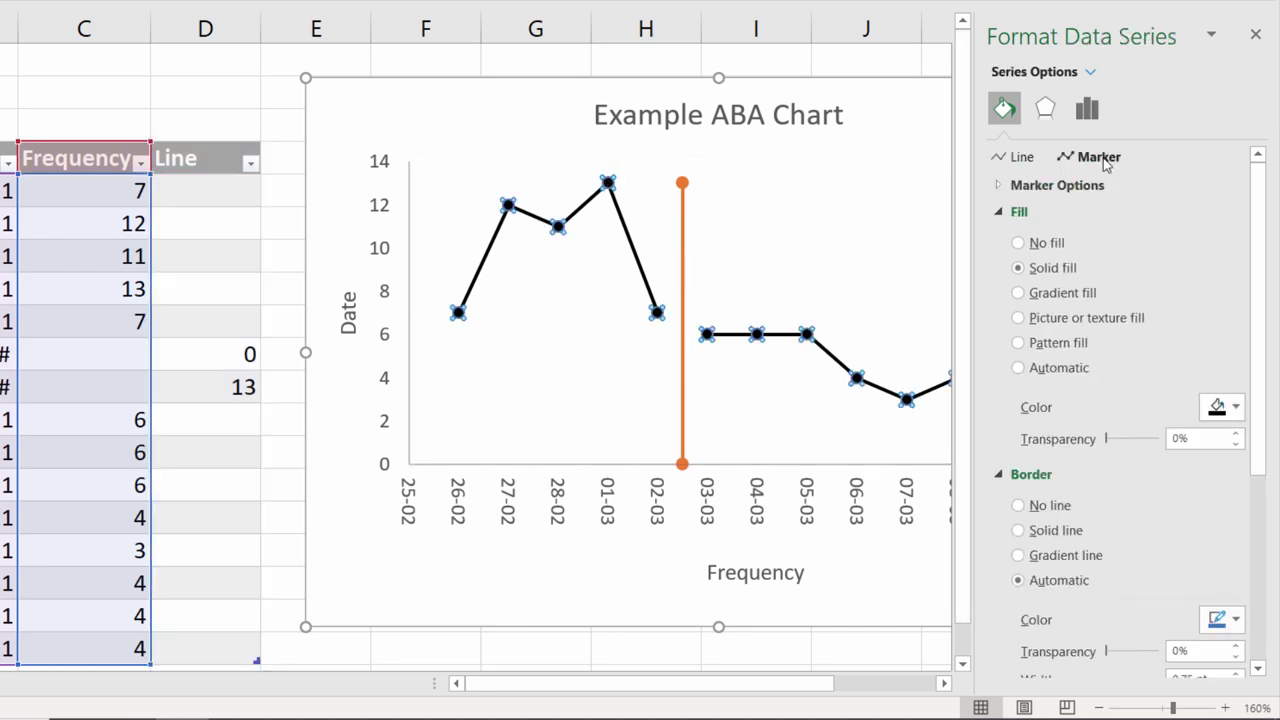
{"action": "left_click", "coordinate": [1238, 620]}
{"action": "left_click", "coordinate": [1129, 419]}
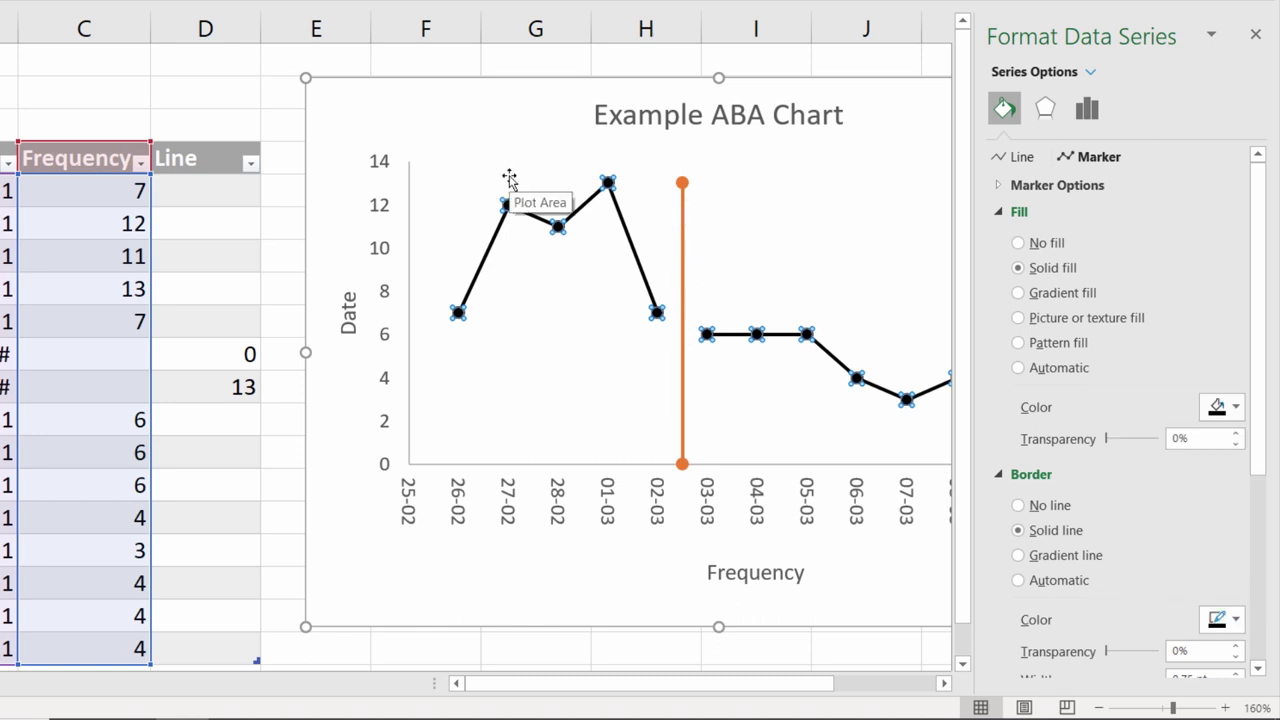
Step: Remove the markers from the vertical Line series and change its line colour to black
{"action": "left_click", "coordinate": [684, 279]}
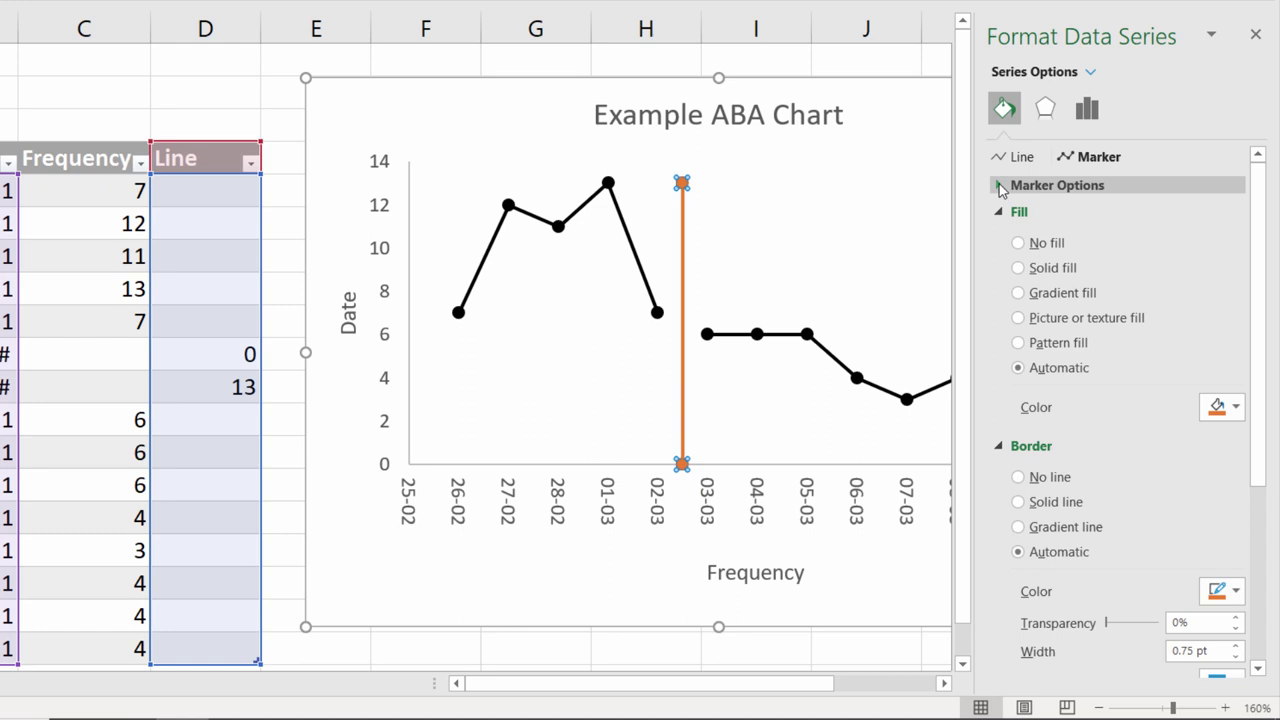
{"action": "left_click", "coordinate": [1001, 187]}
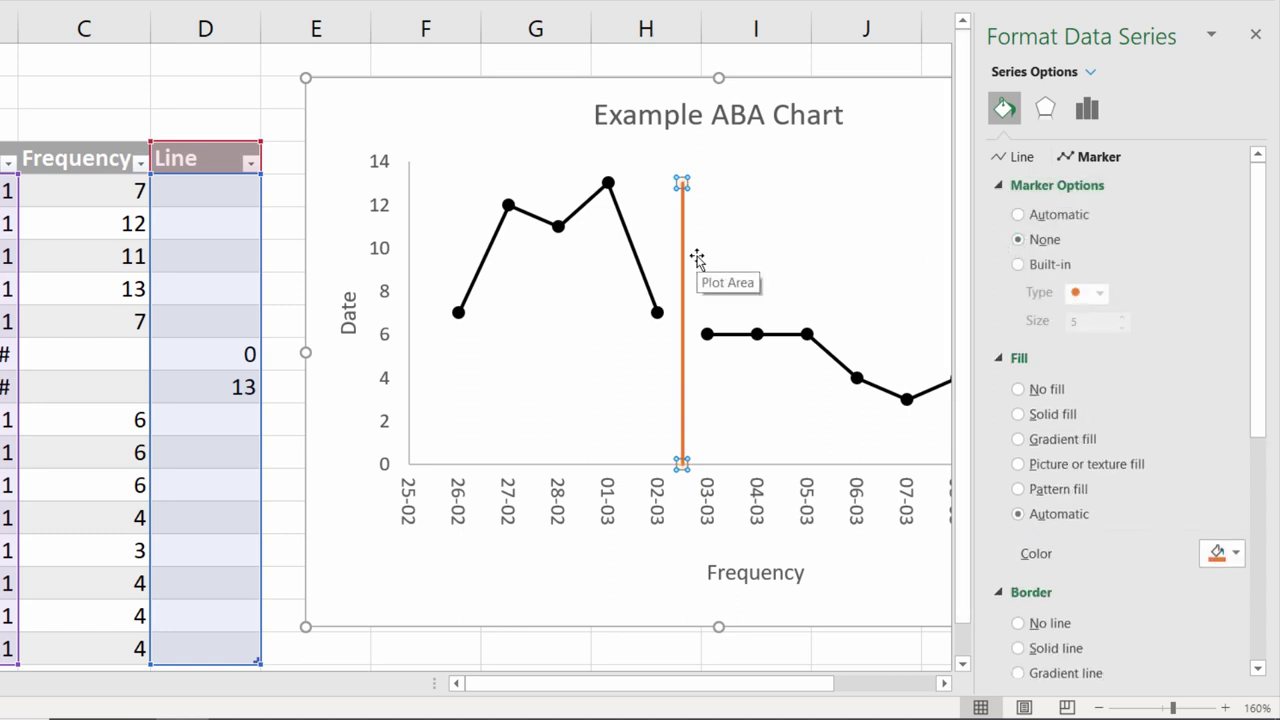
{"action": "left_click", "coordinate": [1018, 160]}
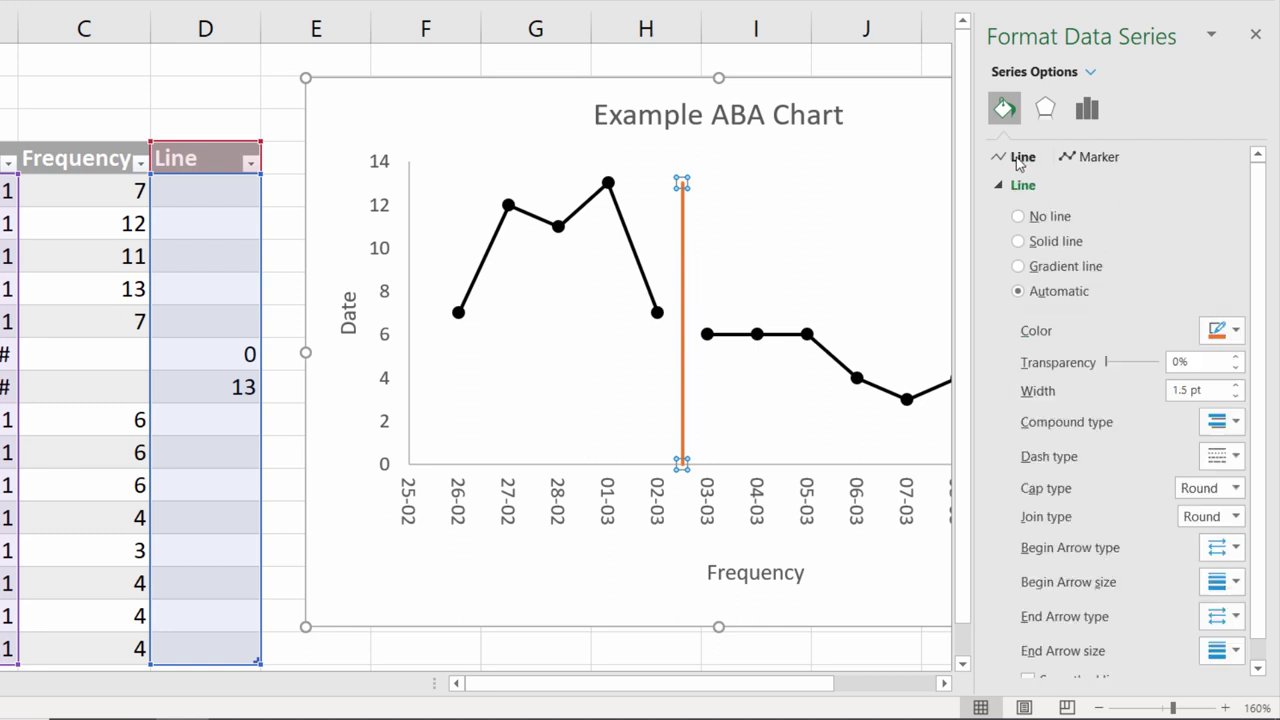
{"action": "left_click", "coordinate": [1237, 333]}
{"action": "left_click", "coordinate": [1129, 388]}
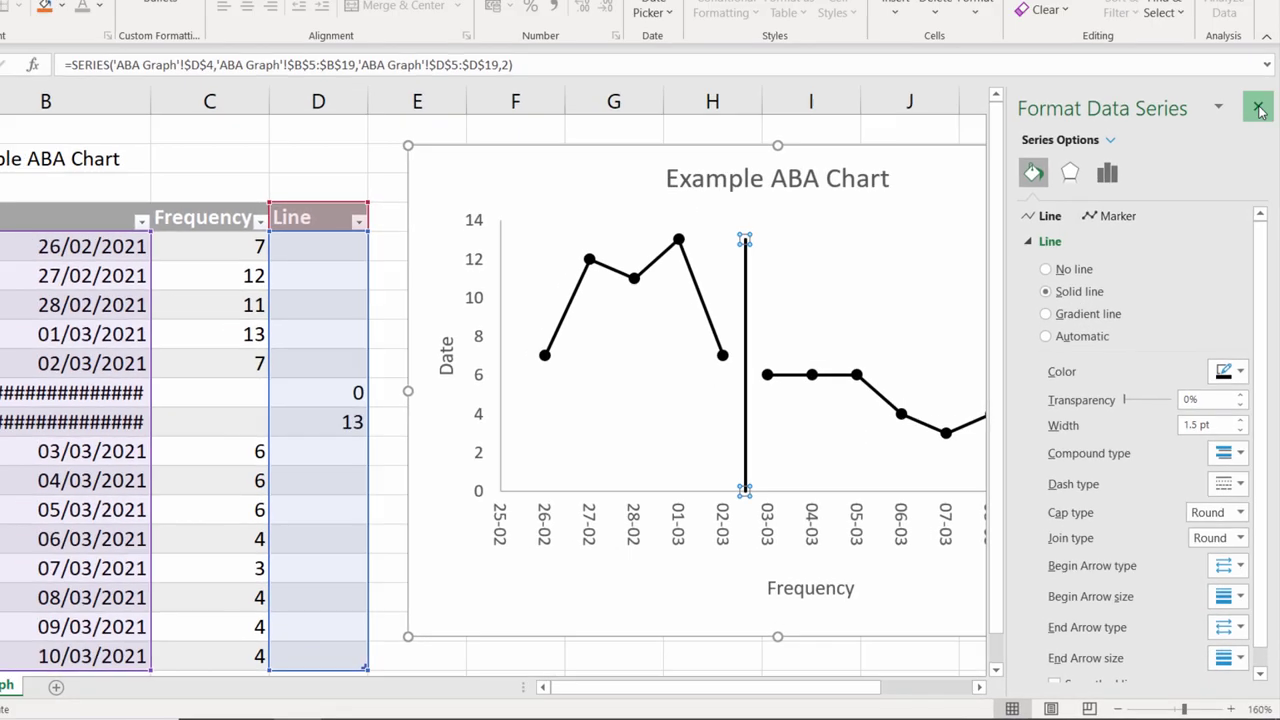
{"action": "left_click", "coordinate": [1257, 39]}
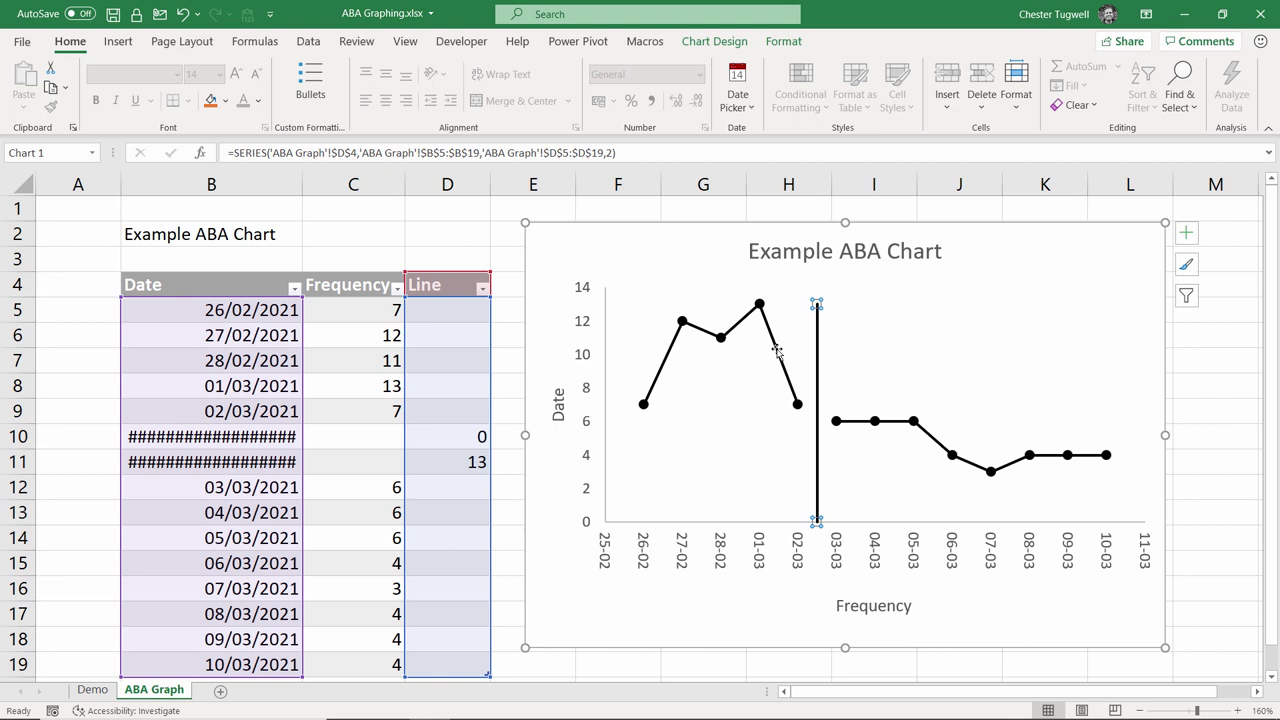
Step: Insert a text box reading "Baseline" in the chart above the data points before the phase line
{"action": "left_click", "coordinate": [118, 42]}
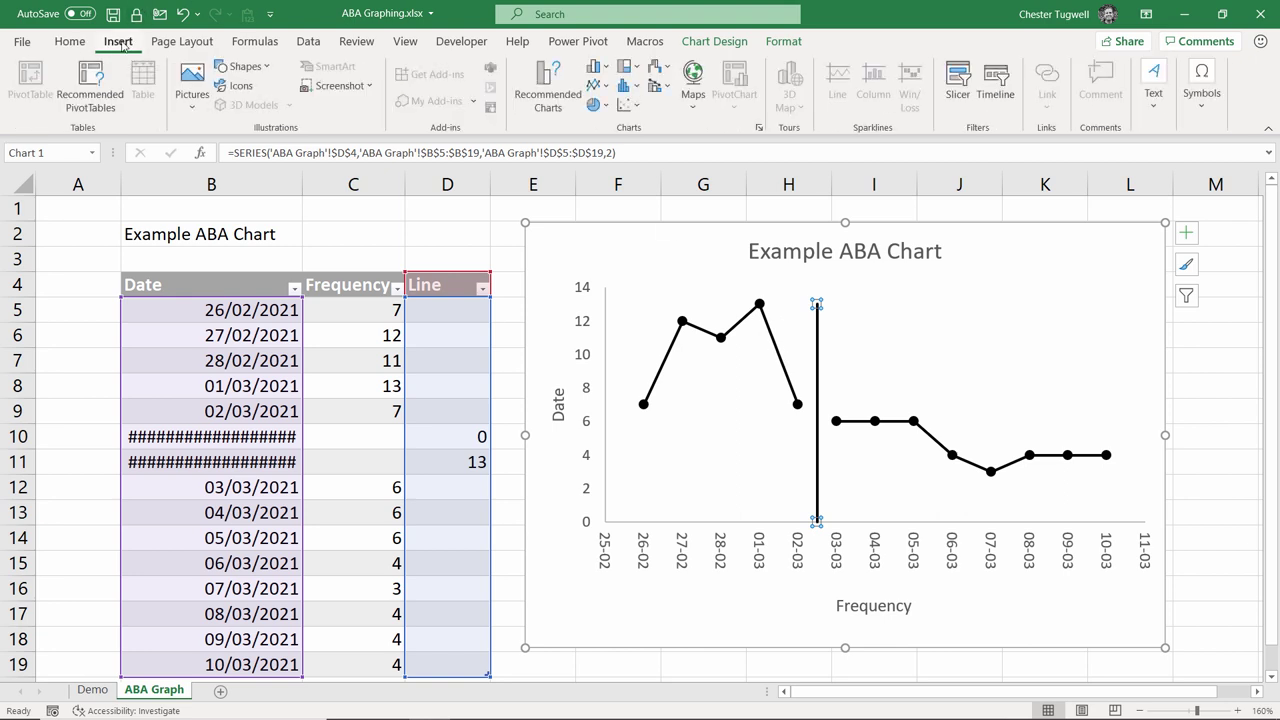
{"action": "left_click", "coordinate": [1153, 88]}
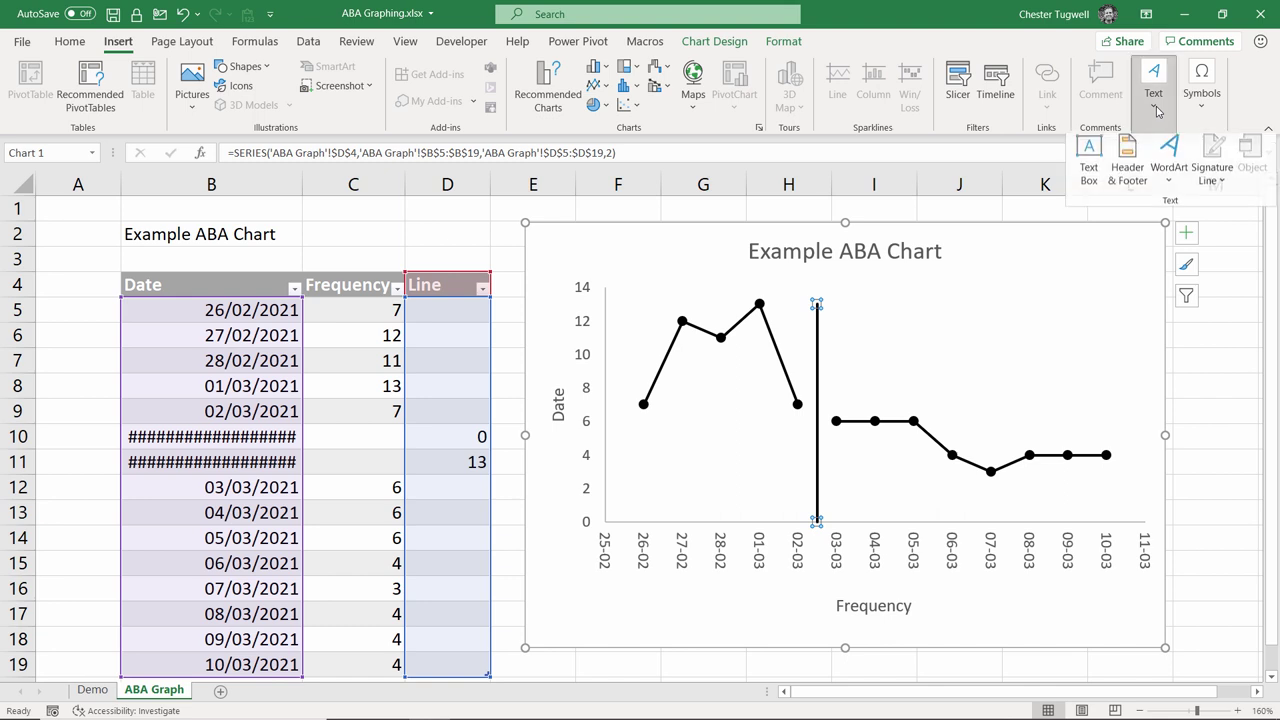
{"action": "left_click", "coordinate": [1082, 160]}
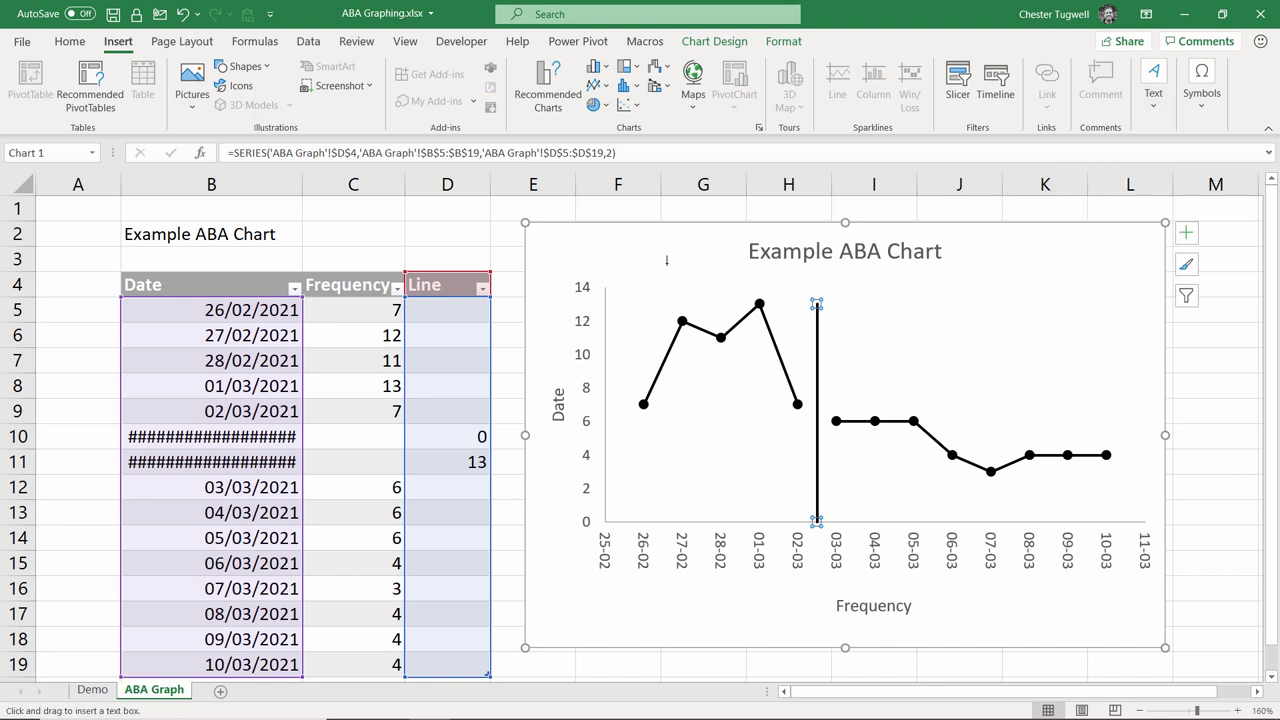
{"action": "left_click_drag", "start_coordinate": [617, 276], "coordinate": [733, 304]}
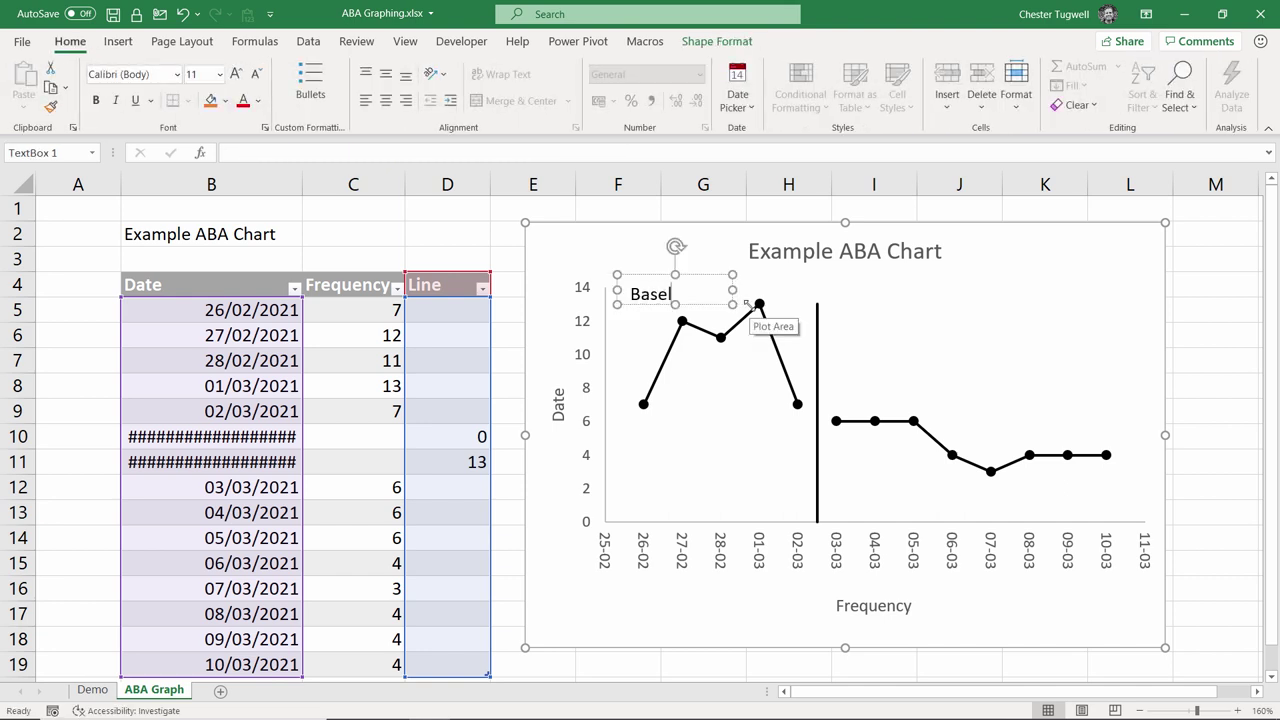
{"action": "type", "text": "ine"}
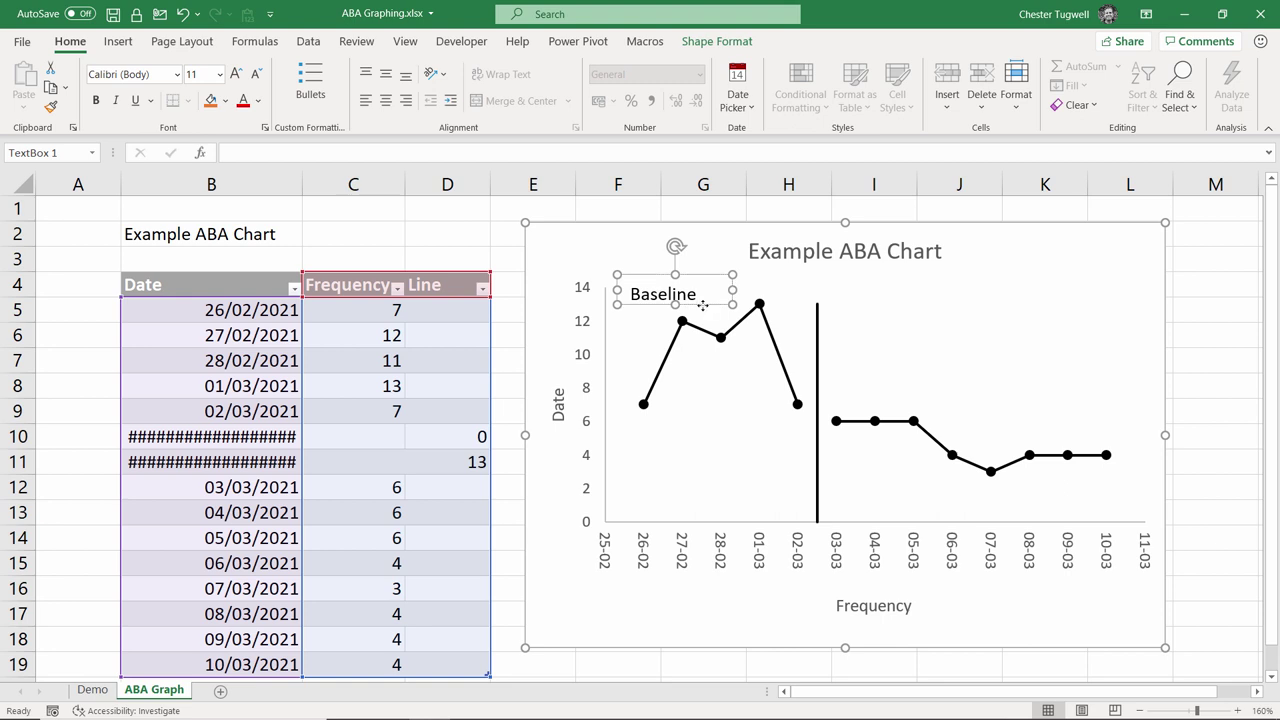
Step: Add a second text box reading "Intervention" in the chart above the data points after the phase line
{"action": "key", "text": "ctrl+c"}
{"action": "key", "text": "ctrl+v"}
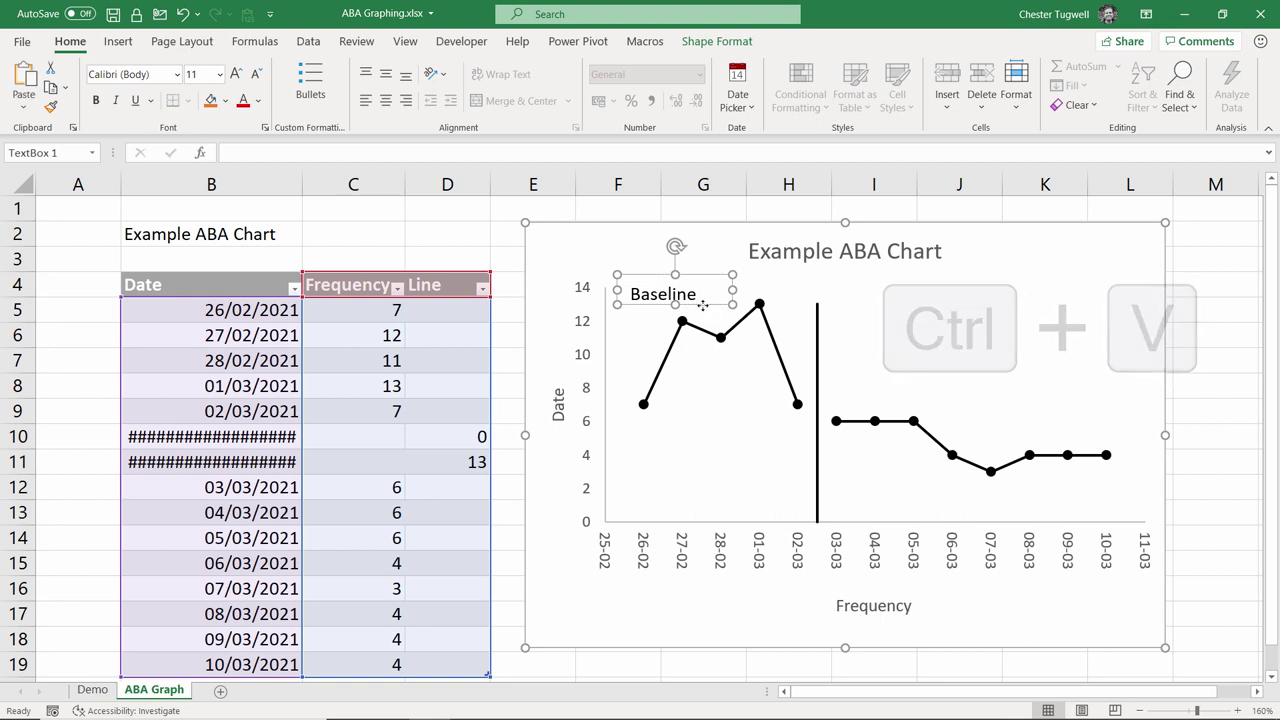
{"action": "left_click_drag", "start_coordinate": [612, 259], "coordinate": [980, 287]}
{"action": "type", "text": "Intervention"}
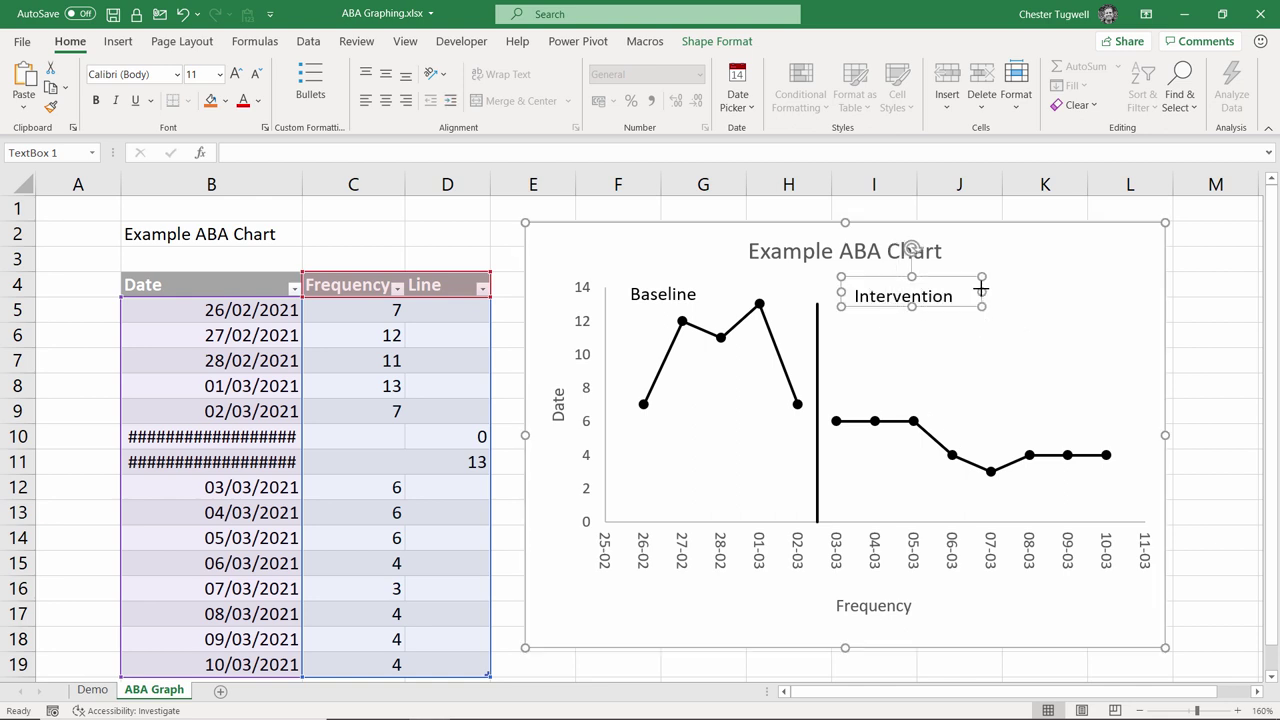
{"action": "left_click", "coordinate": [936, 330]}
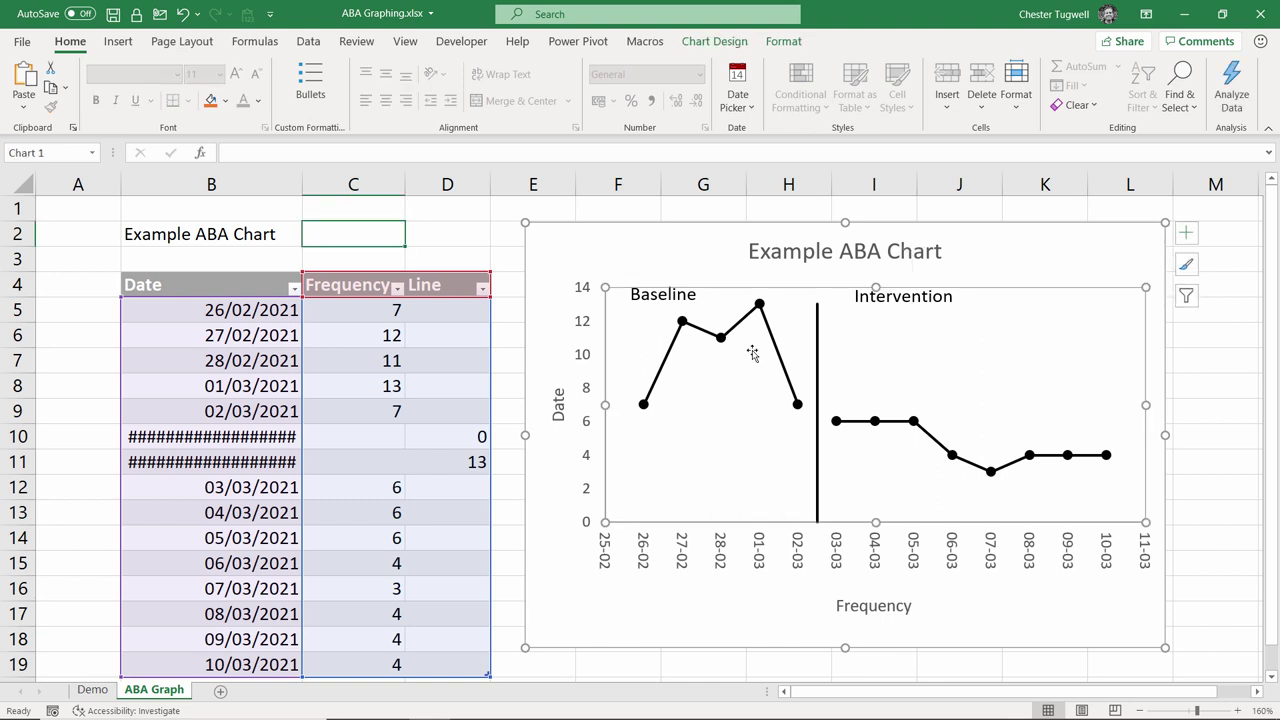
Step: Align the bottoms of the Baseline and Intervention text boxes
{"action": "left_click", "coordinate": [676, 298]}
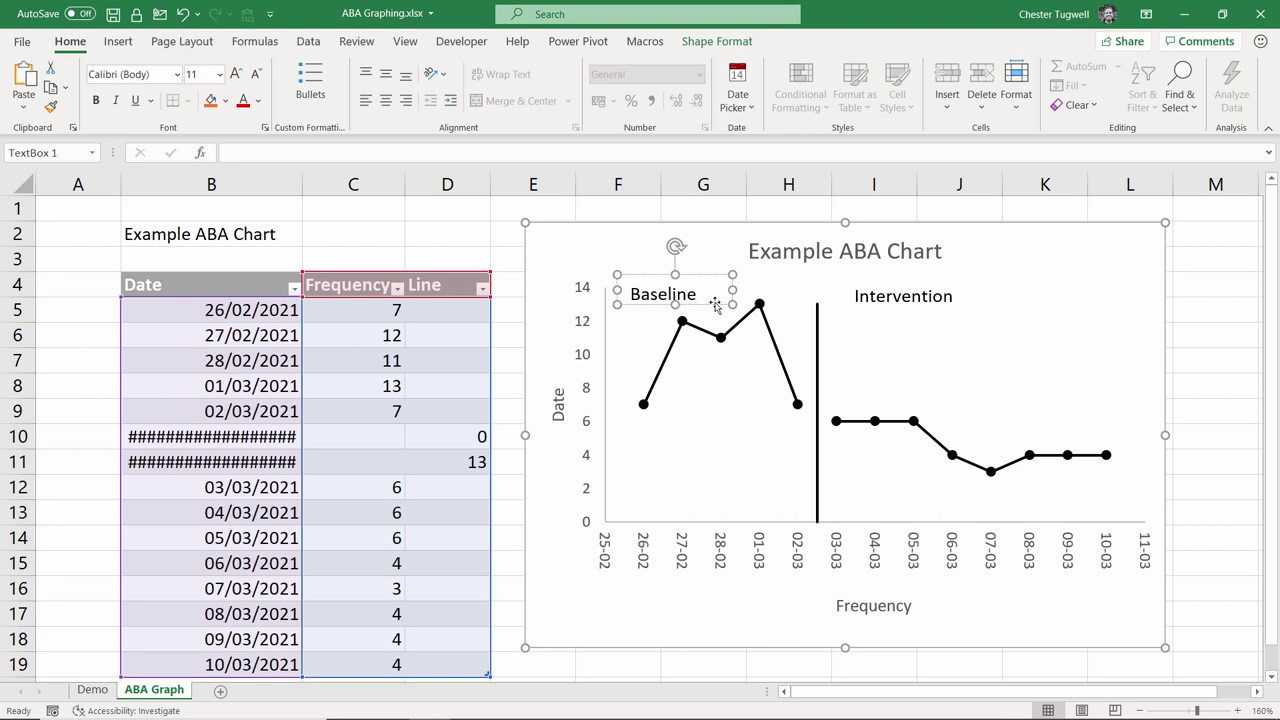
{"action": "left_click", "coordinate": [884, 301], "text": "shift"}
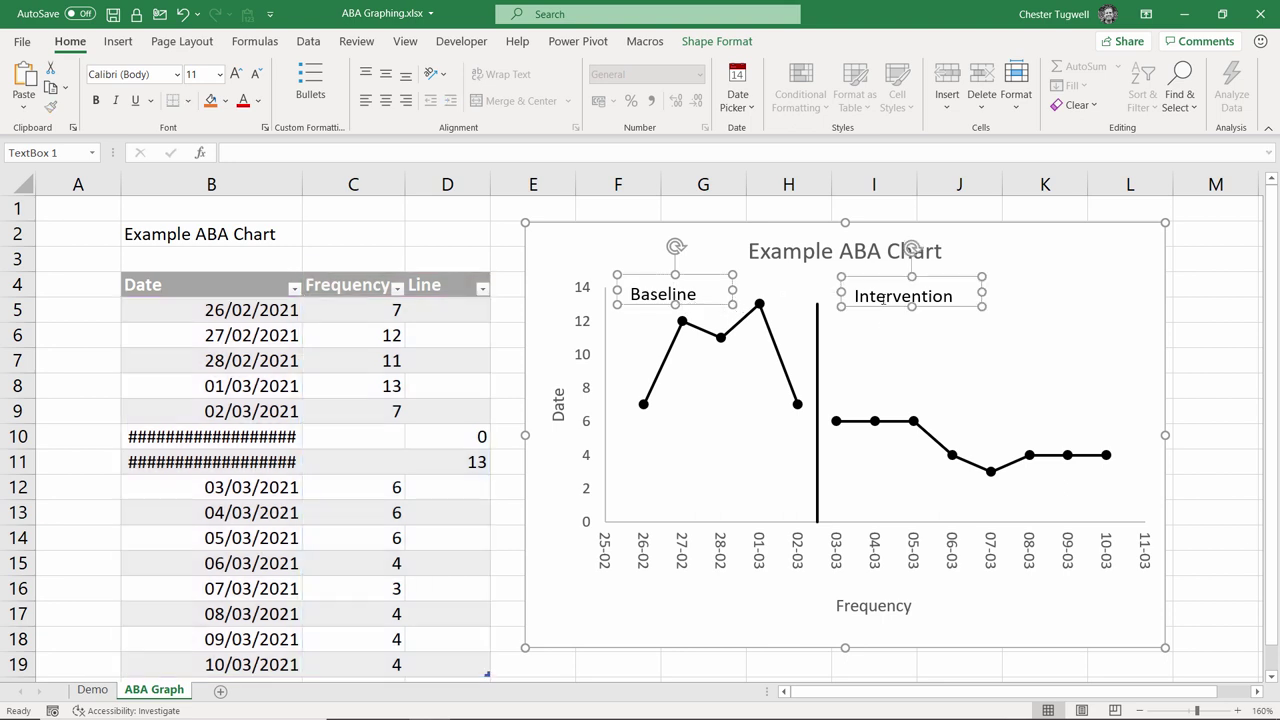
{"action": "left_click", "coordinate": [728, 44]}
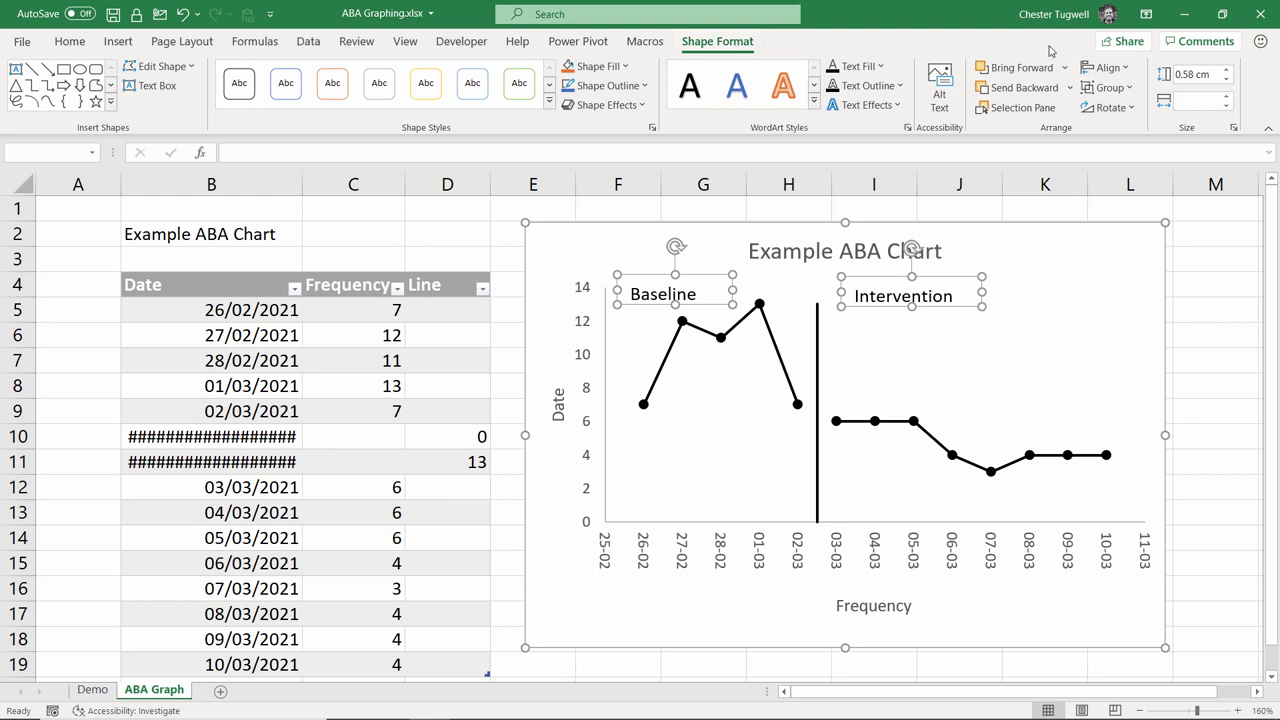
{"action": "left_click", "coordinate": [1106, 67]}
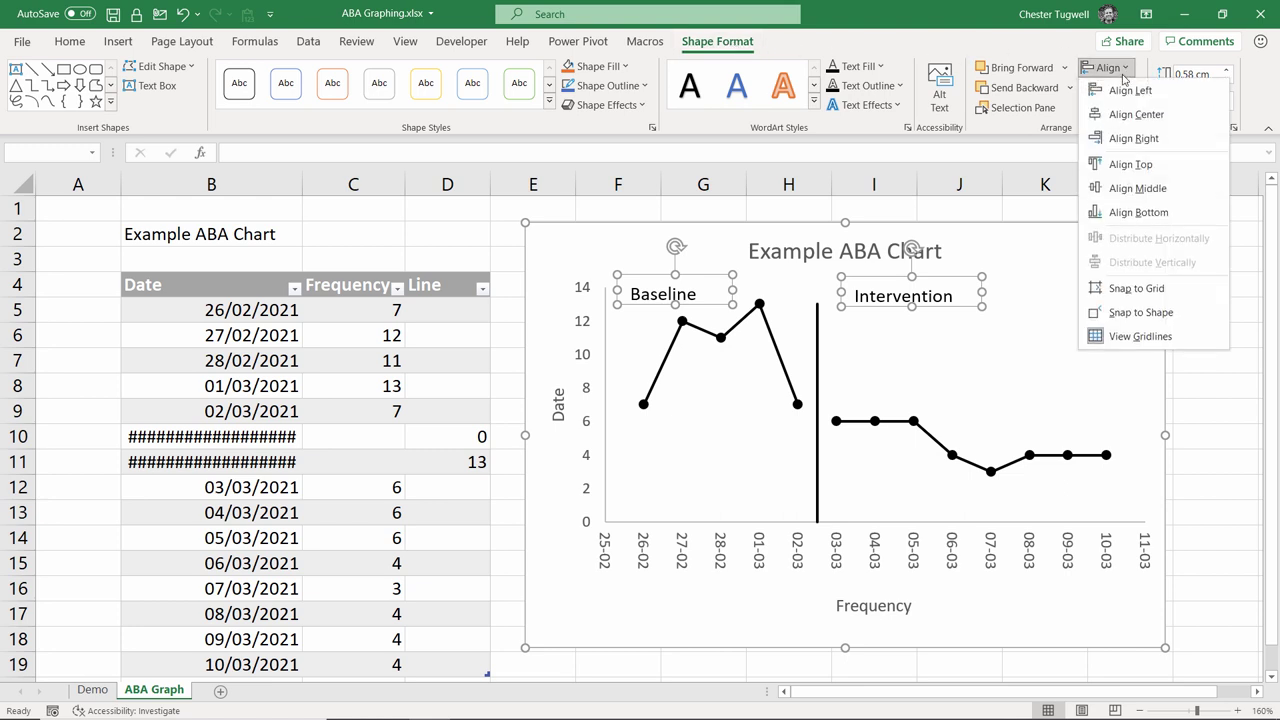
{"action": "left_click", "coordinate": [1127, 213]}
{"action": "left_click", "coordinate": [1203, 340]}
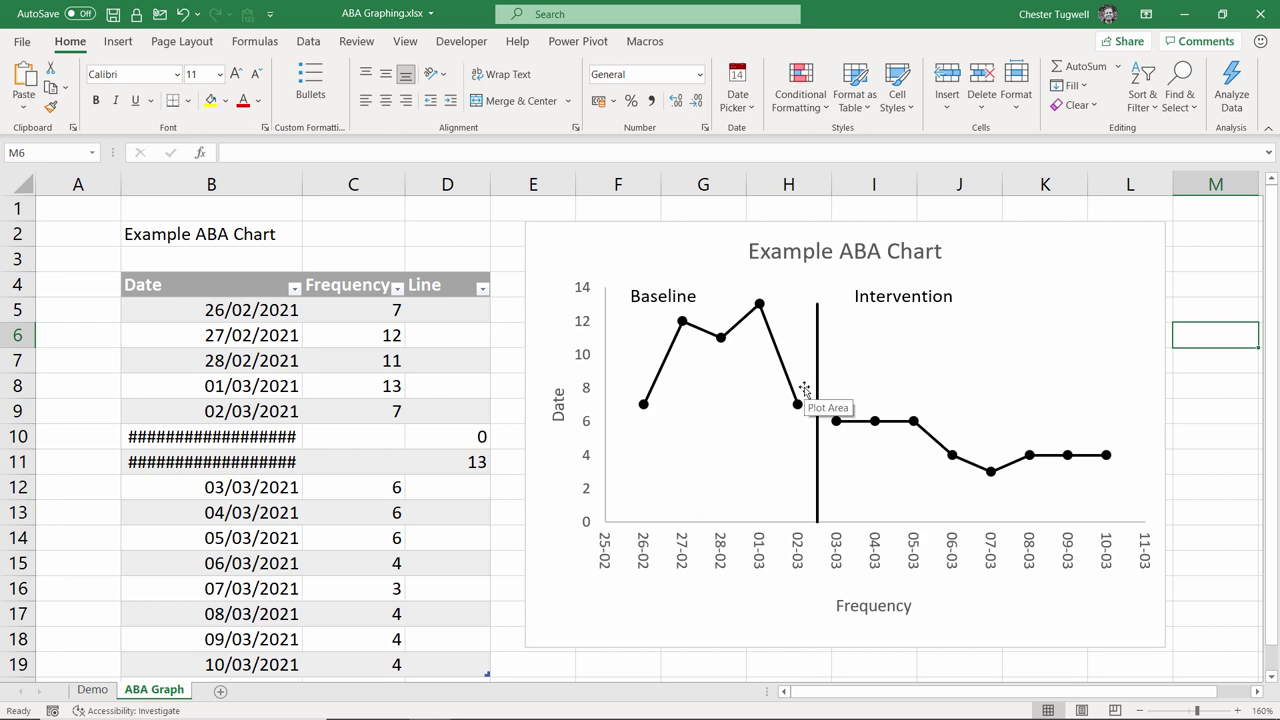
Step: Add a row below the table's last entry with date 11/03/2021 and frequency 5, and check its point on the chart
{"action": "scroll", "coordinate": [318, 395], "scroll_direction": "down", "scroll_amount": 2}
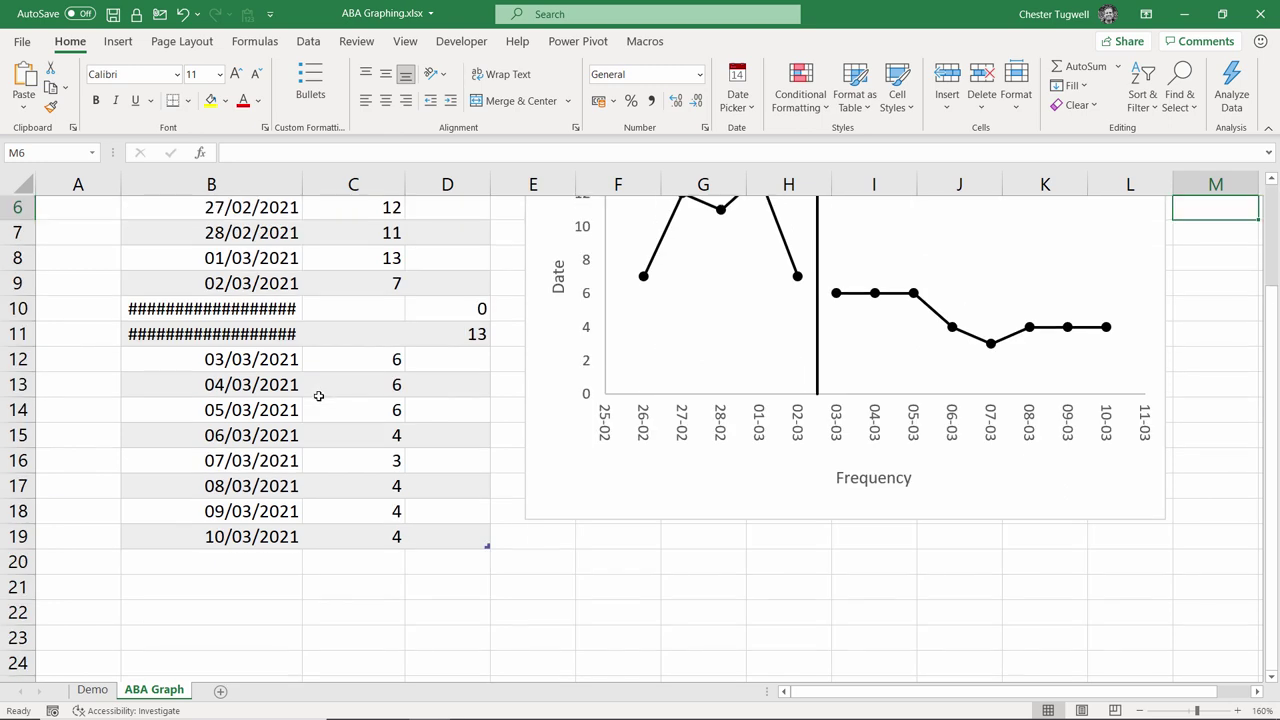
{"action": "scroll", "coordinate": [318, 396], "scroll_direction": "up", "scroll_amount": 2}
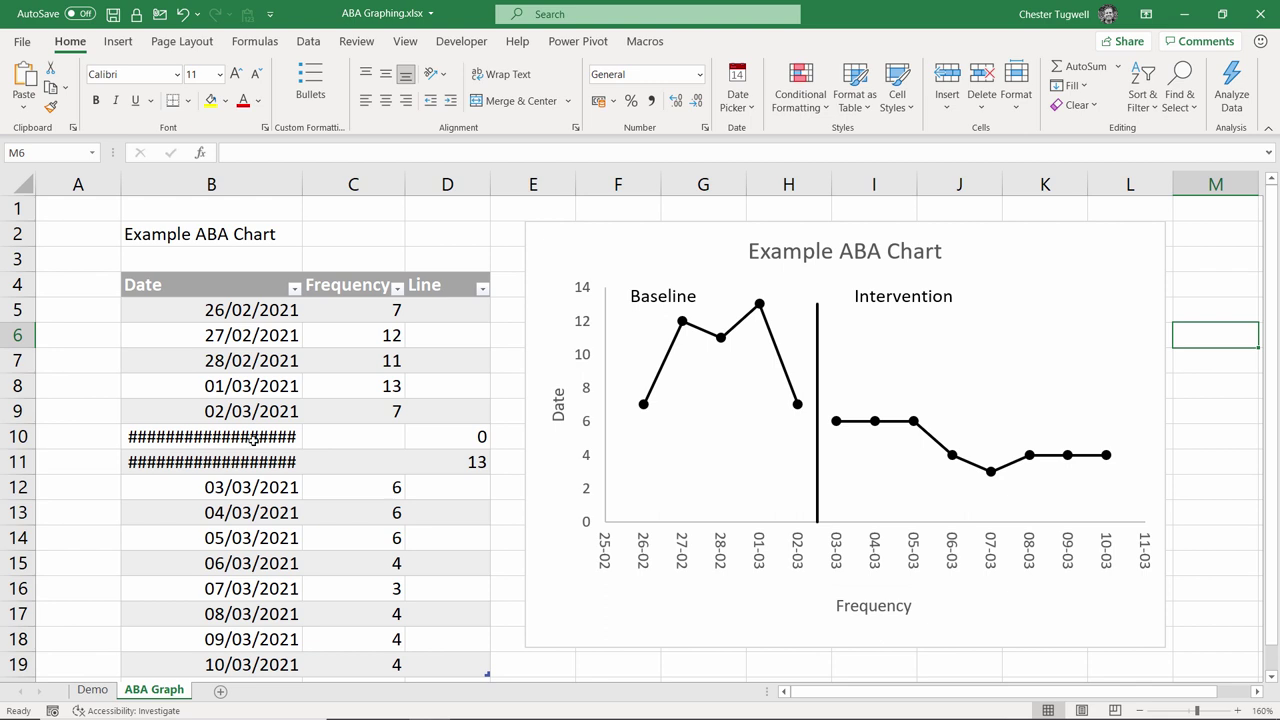
{"action": "scroll", "coordinate": [343, 457], "scroll_direction": "down", "scroll_amount": 2}
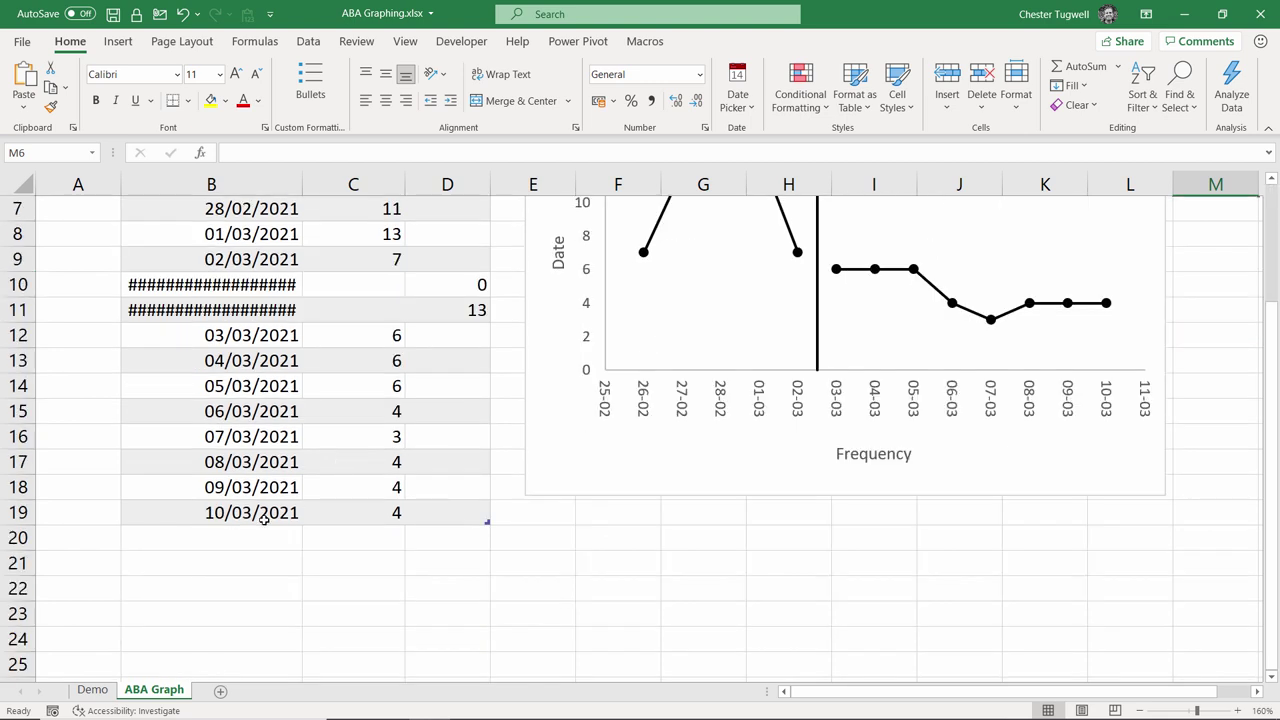
{"action": "left_click", "coordinate": [300, 538]}
{"action": "type", "text": "11/"}
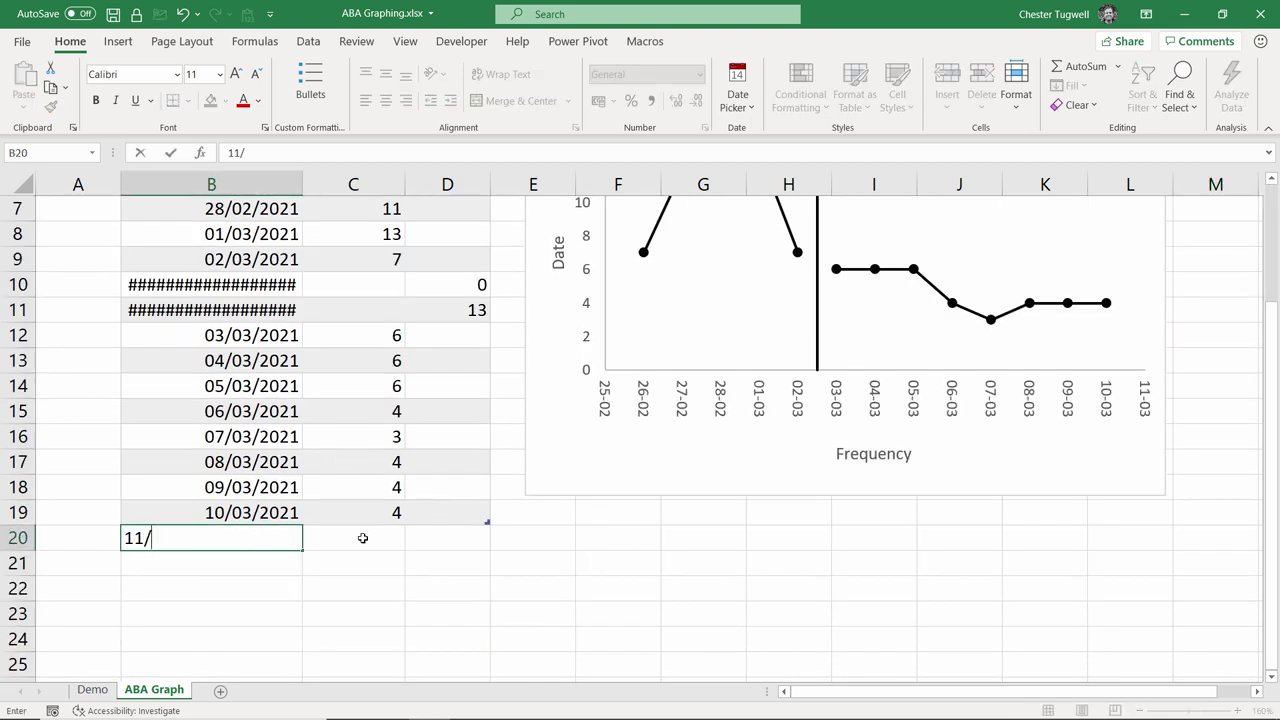
{"action": "type", "text": "03/2021"}
{"action": "key", "text": "Tab"}
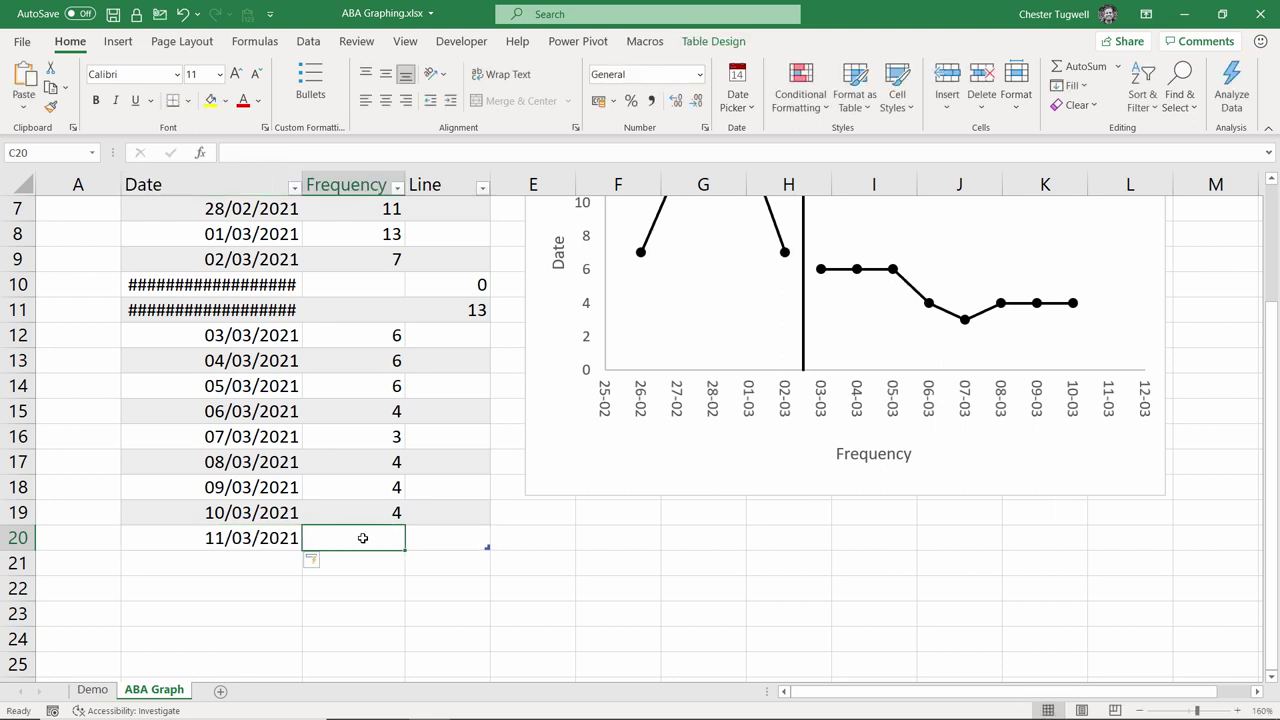
{"action": "type", "text": "5"}
{"action": "key", "text": "Return"}
{"action": "scroll", "coordinate": [1160, 357], "scroll_direction": "up", "scroll_amount": 2}
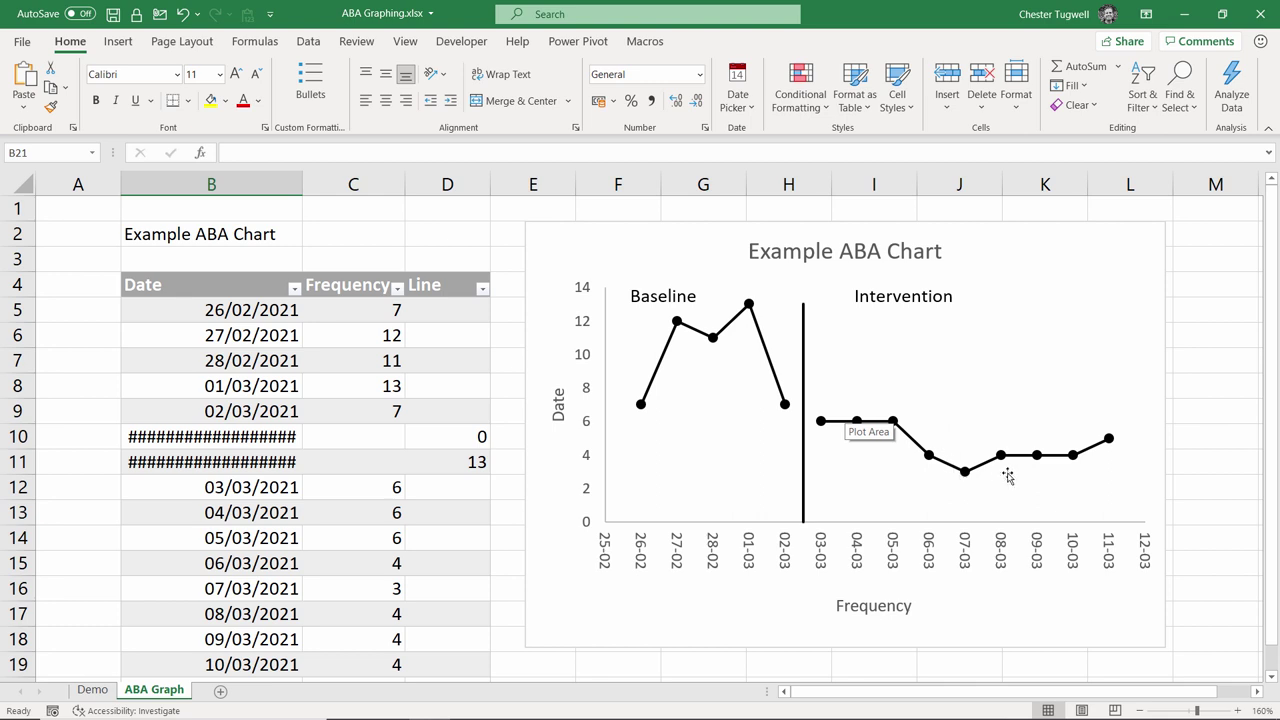
{"action": "mouse_move", "coordinate": [1113, 437]}
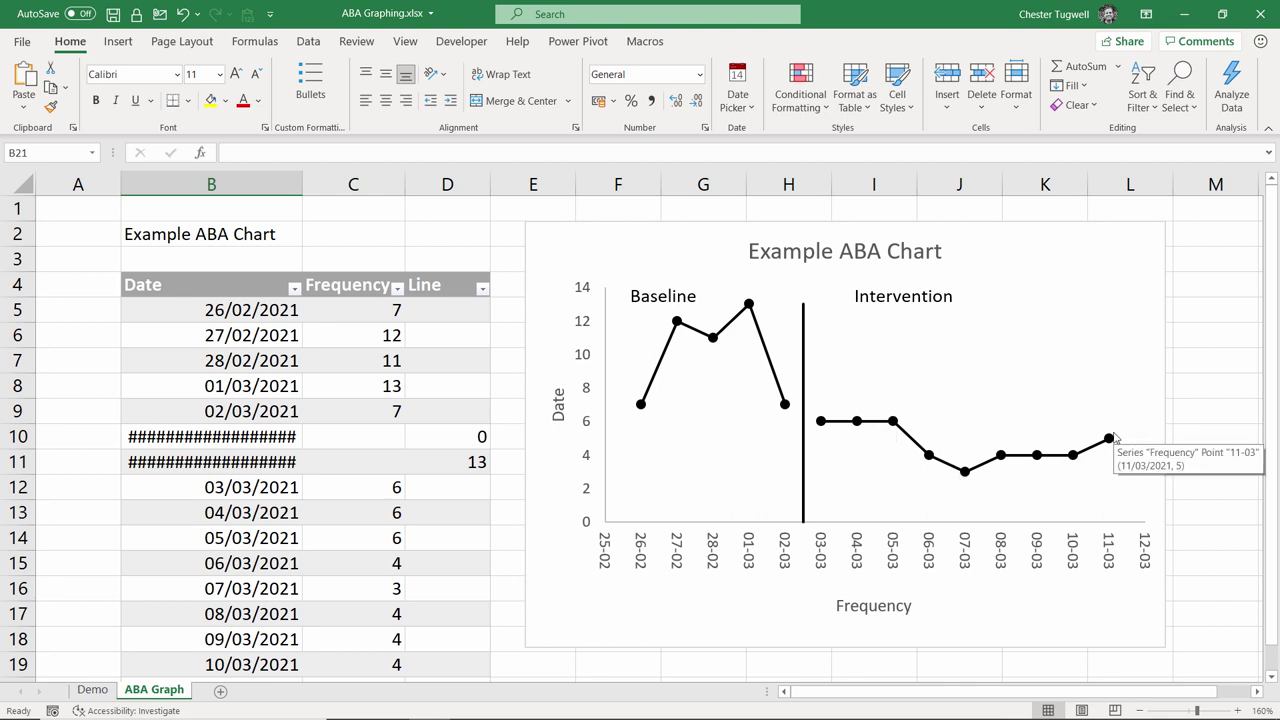
Step: Format the phase-line dates in B10:B11 as Short Date and narrow column B to fit the dates
{"action": "left_click", "coordinate": [265, 436]}
{"action": "left_click", "coordinate": [268, 458], "text": "shift"}
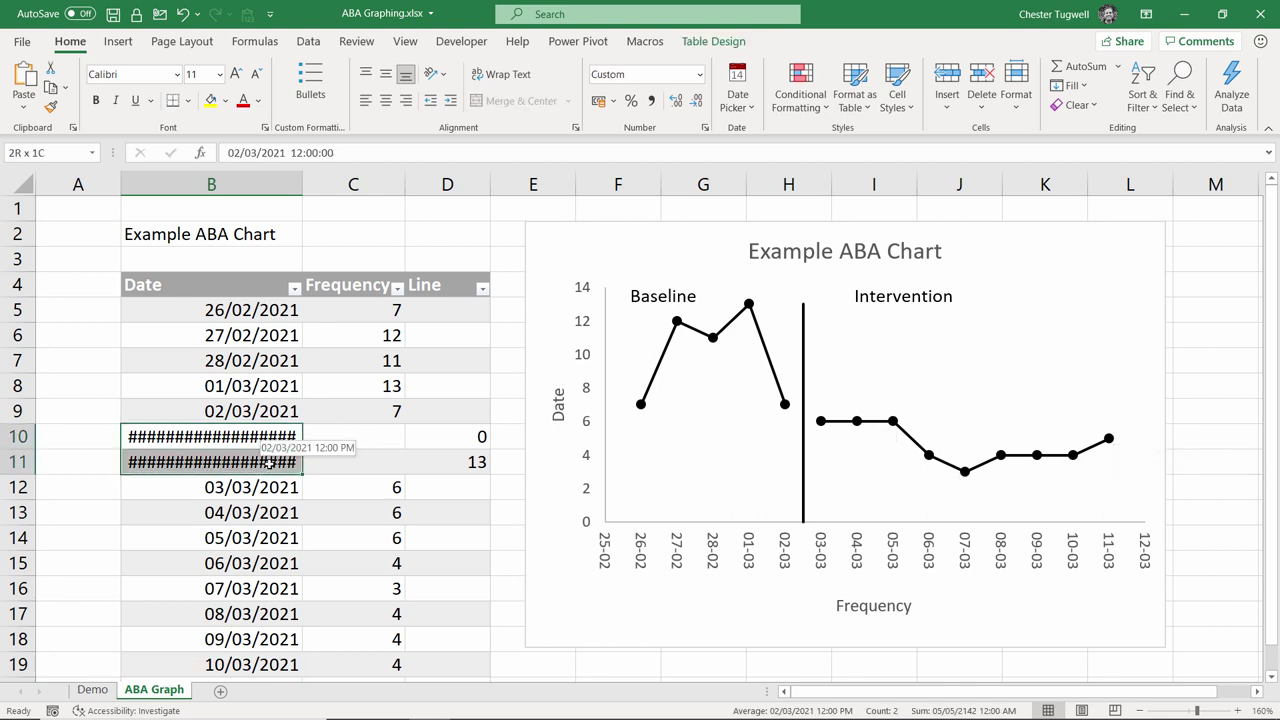
{"action": "left_click", "coordinate": [701, 81]}
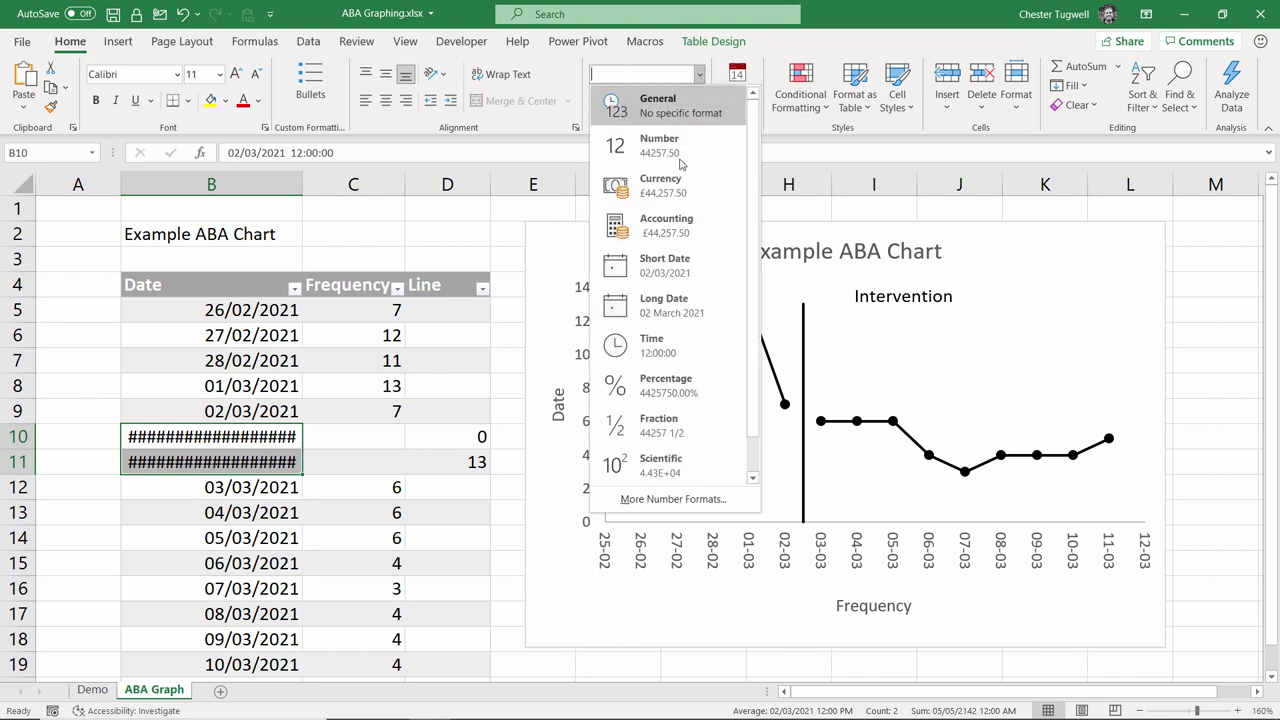
{"action": "left_click", "coordinate": [660, 261]}
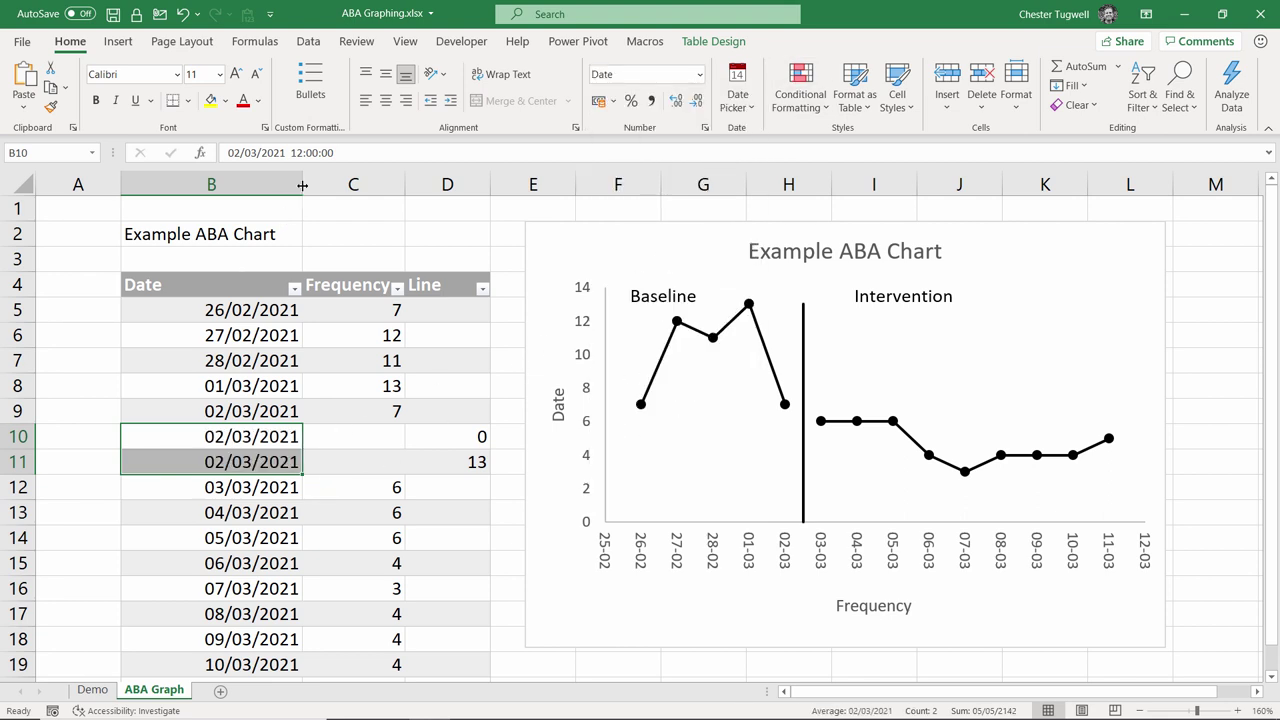
{"action": "left_click_drag", "start_coordinate": [302, 185], "coordinate": [235, 185]}
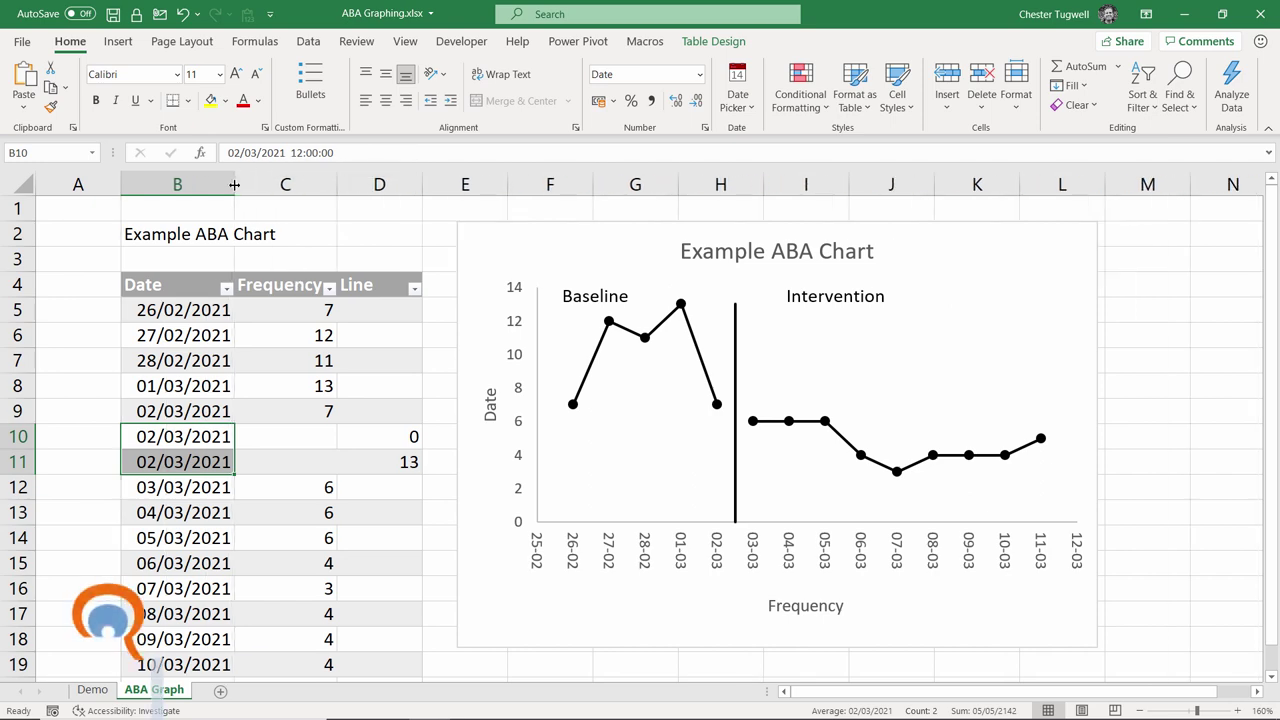